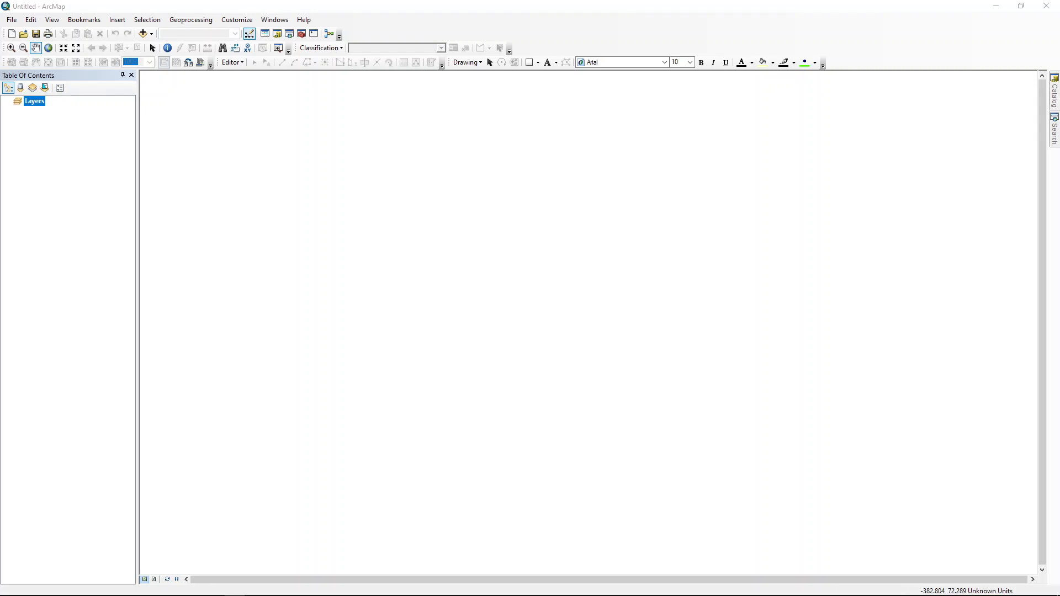
In File Explorer, extract the Spatial_Query_Lab_Data-1 archive inside Lab_7's data folder and return to ArcMap.
mouse_move(130, 595)
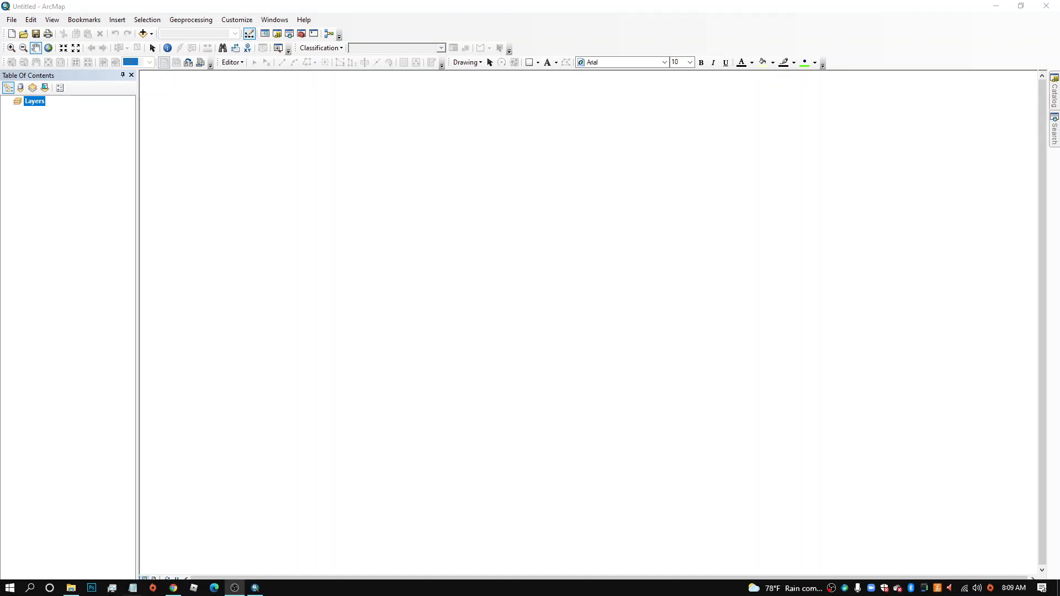
left_click(73, 589)
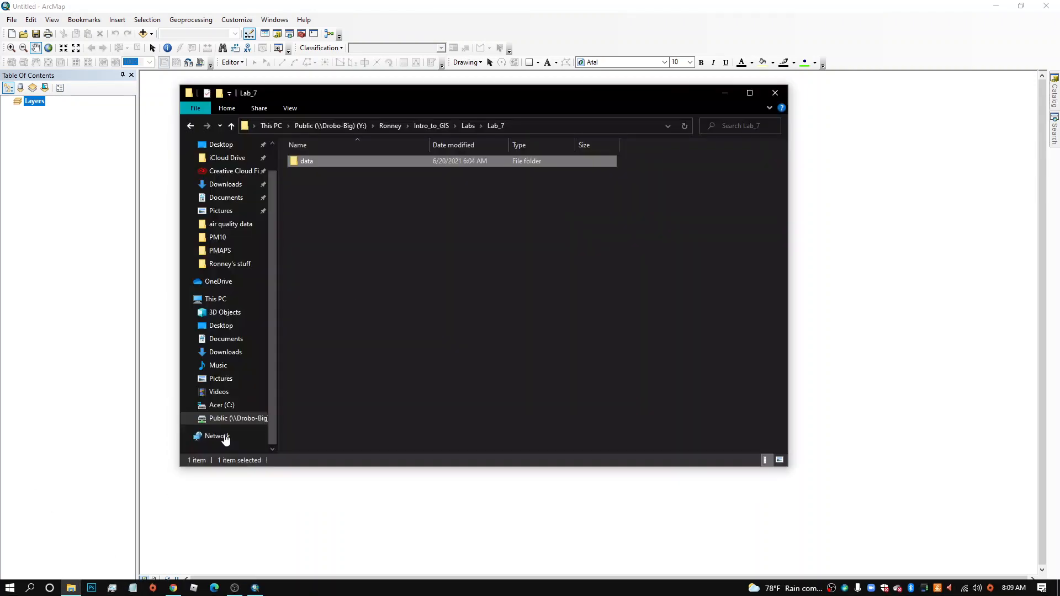
double_click(329, 160)
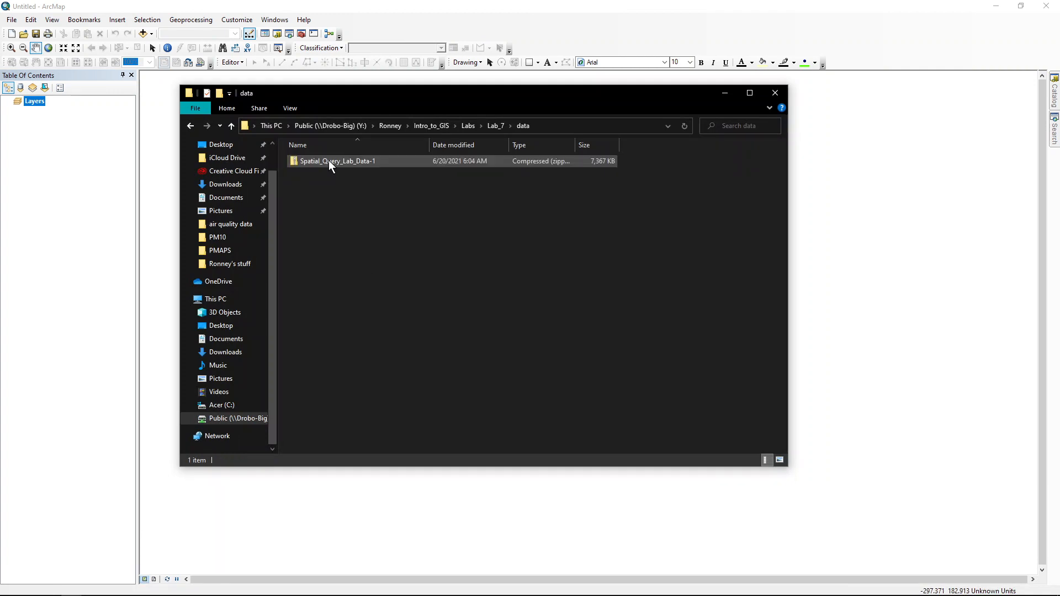
left_click(329, 160)
right_click(329, 160)
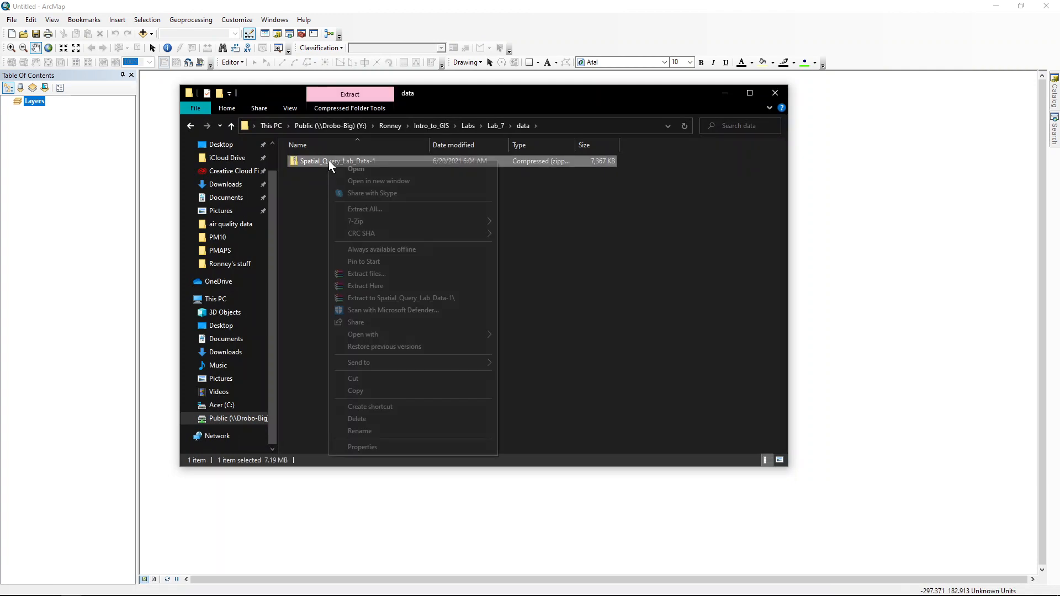
left_click(377, 209)
left_click(627, 410)
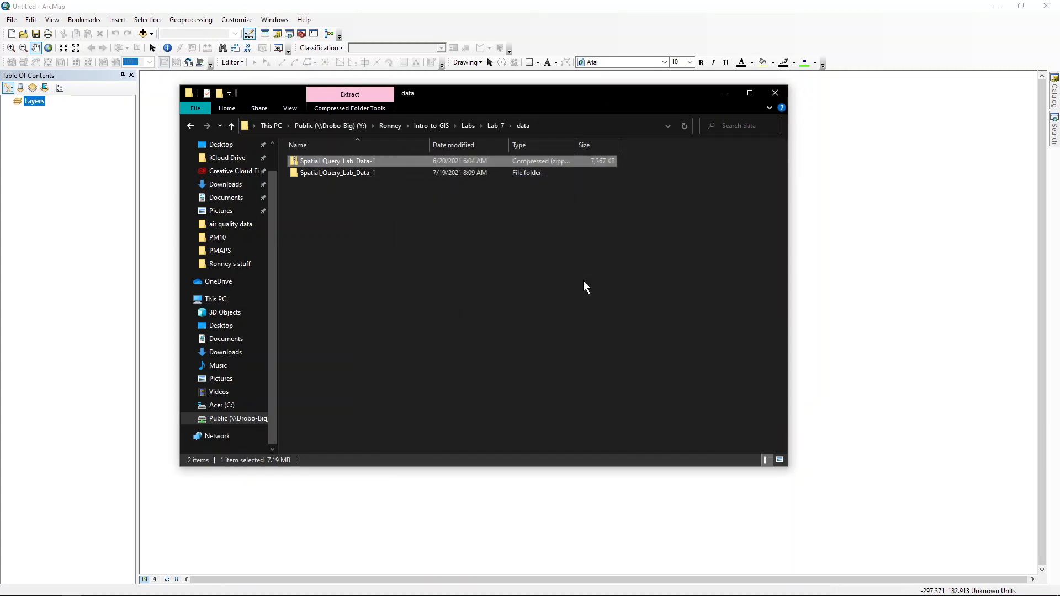
left_click(725, 94)
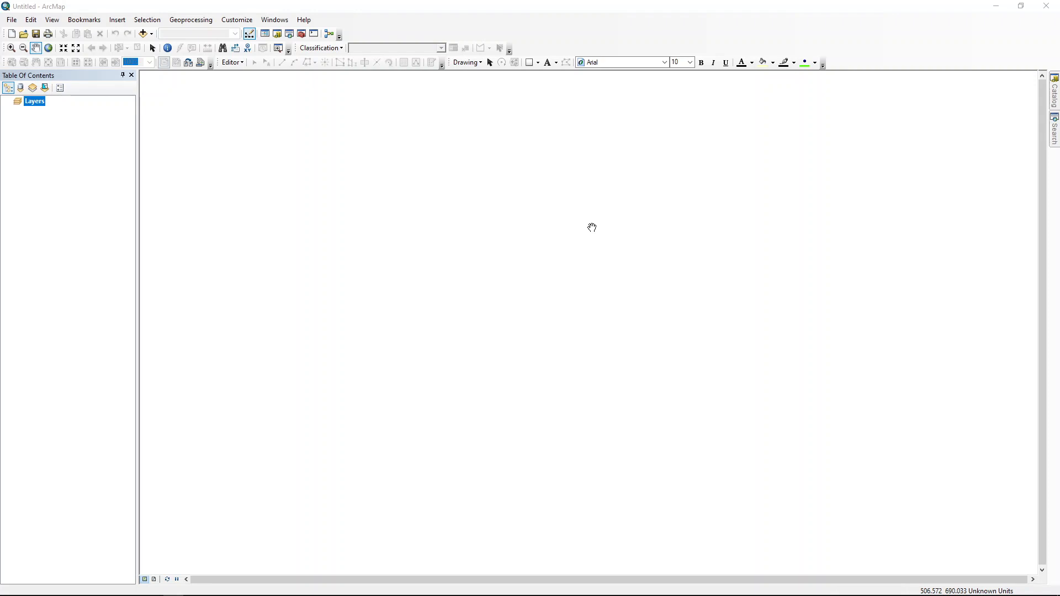
Add TX_county.shp from the extracted Spatial_Query_Lab_Data folder under Lab_7's data to the map.
left_click(154, 35)
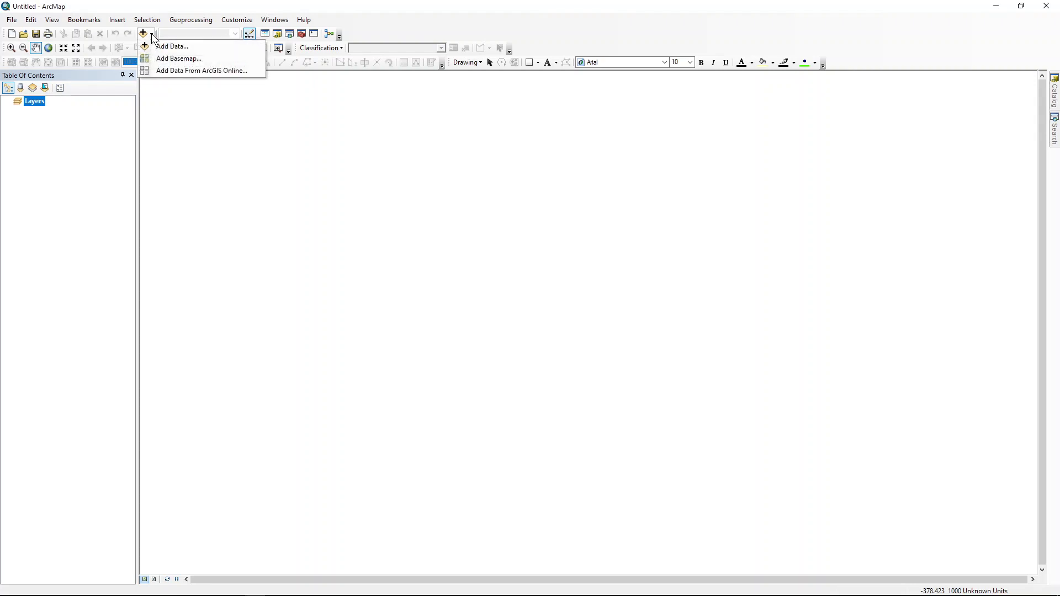
left_click(157, 45)
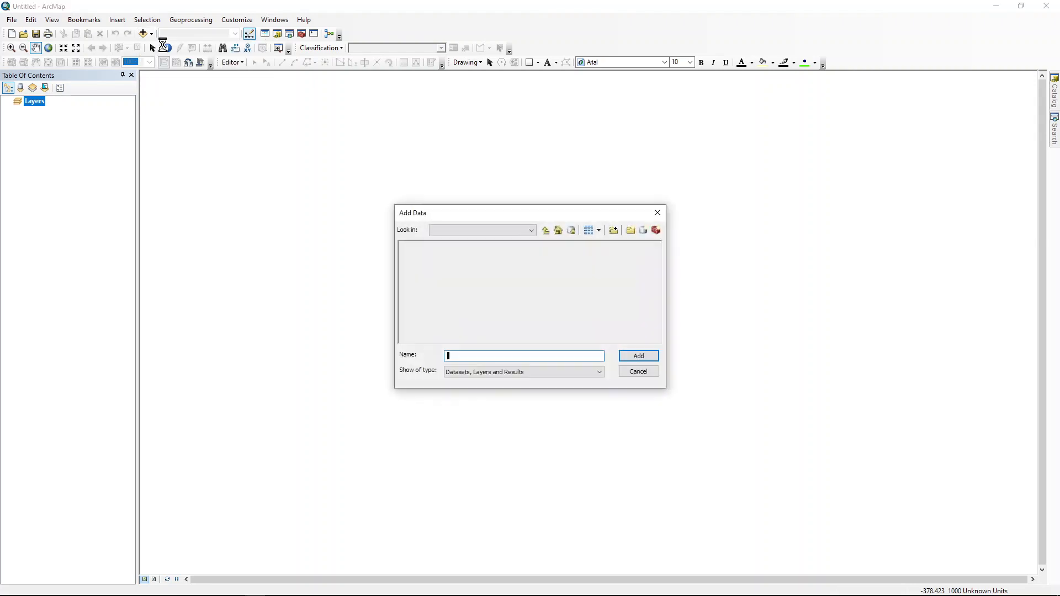
left_click(545, 230)
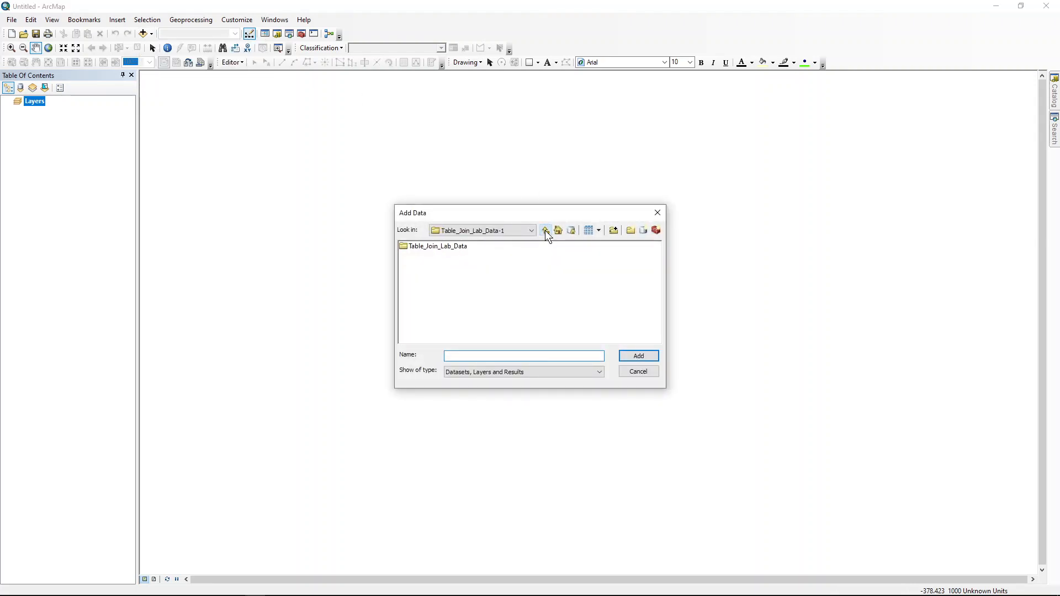
left_click(545, 230)
left_click(545, 230)
left_click(545, 230)
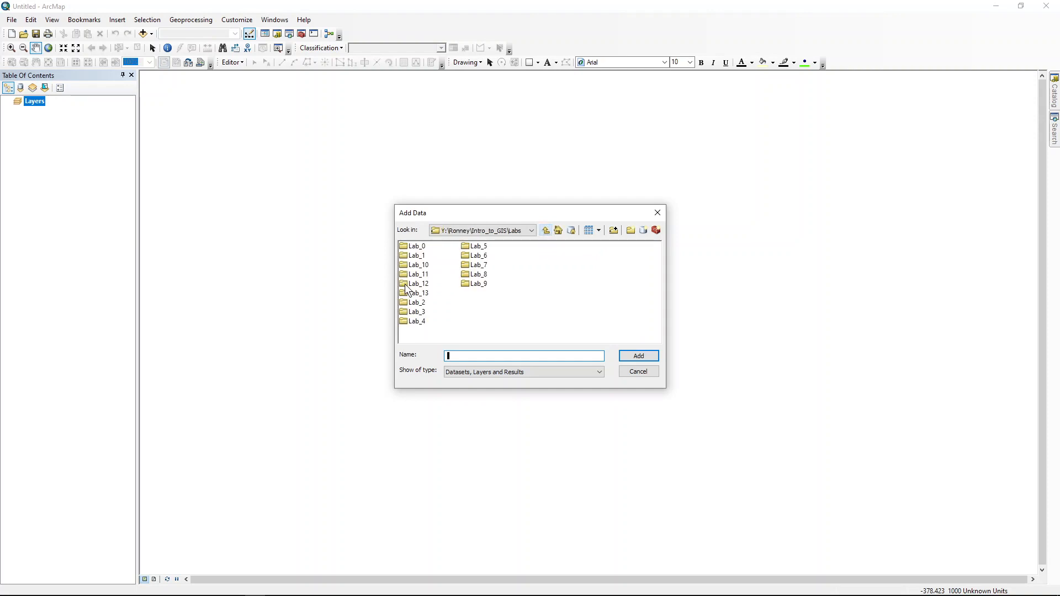
left_click(479, 265)
double_click(479, 265)
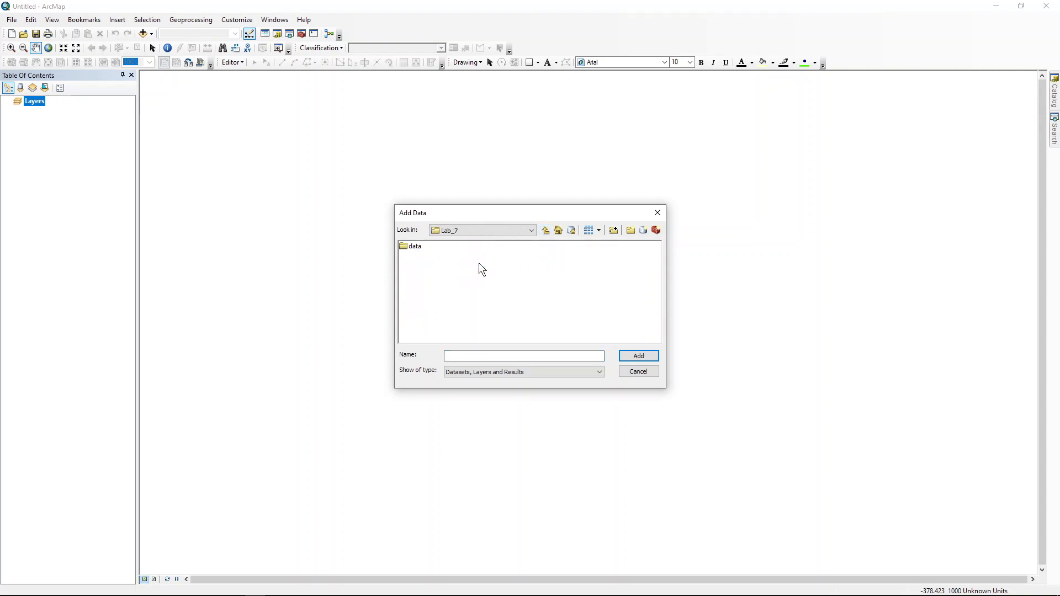
double_click(402, 247)
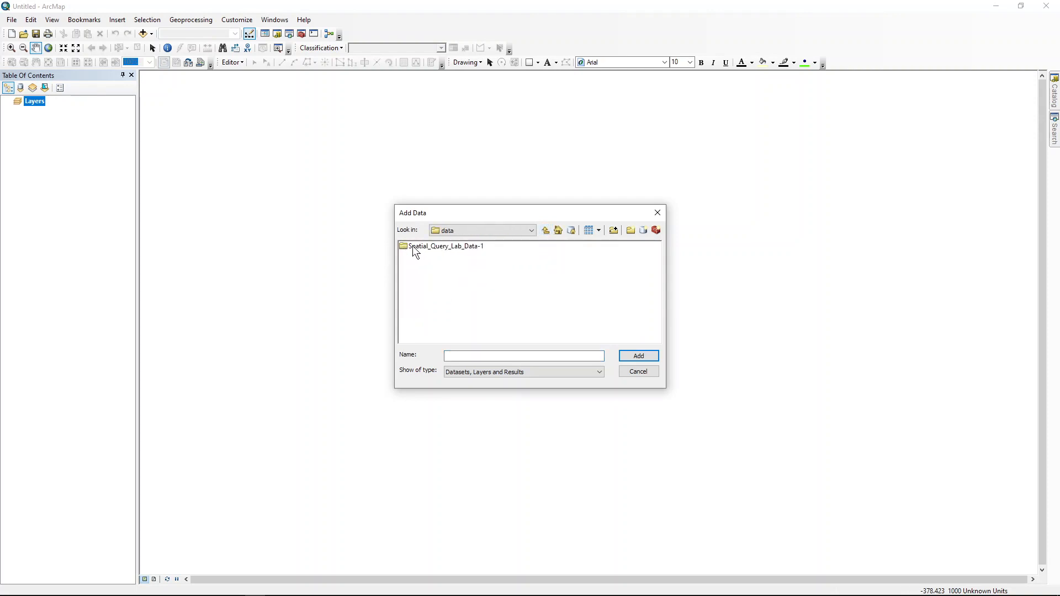
double_click(442, 246)
double_click(442, 247)
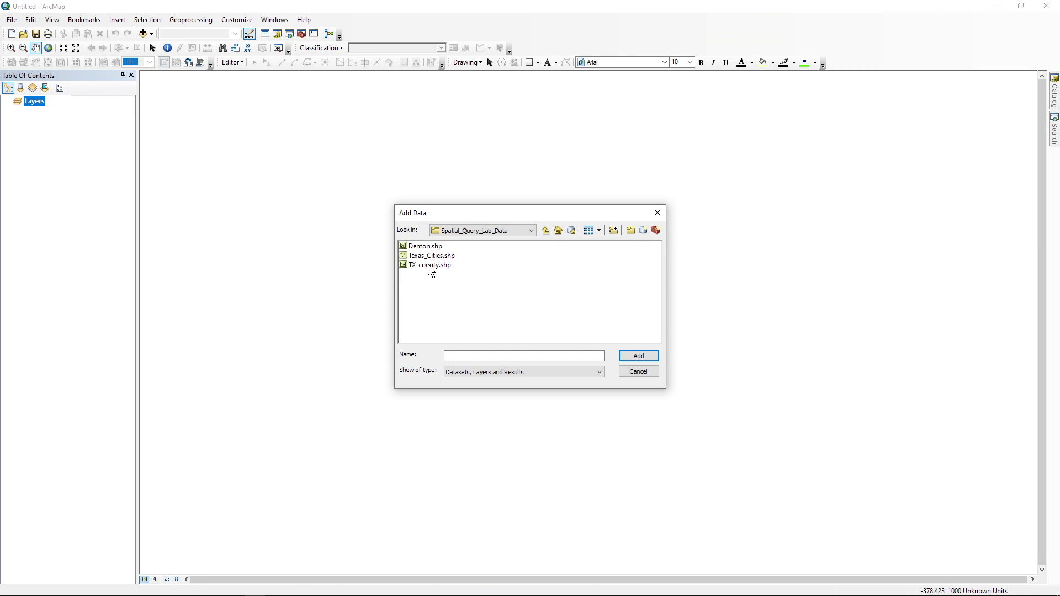
left_click(431, 267)
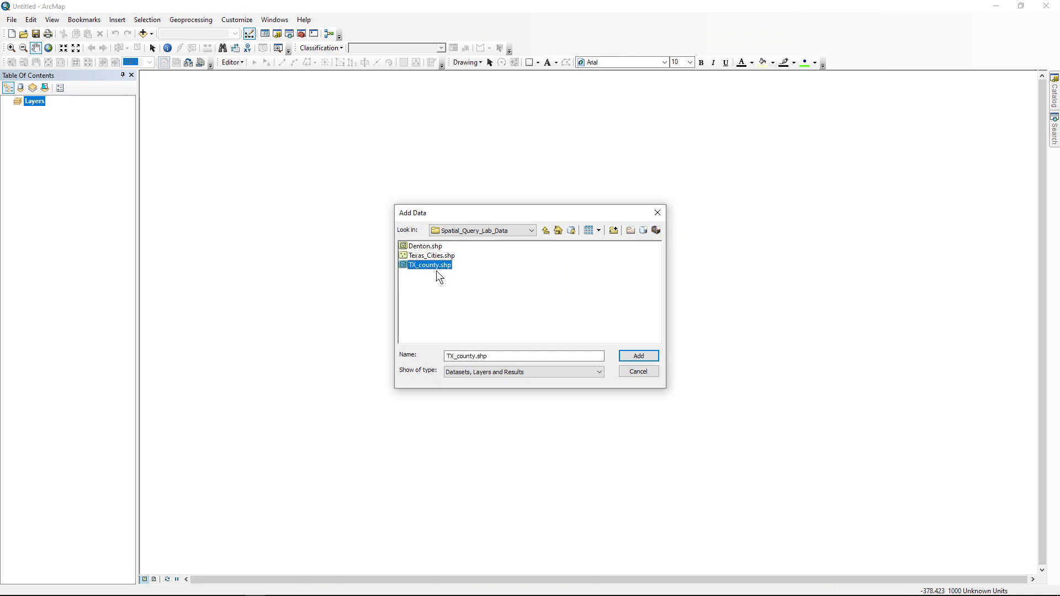
left_click(638, 359)
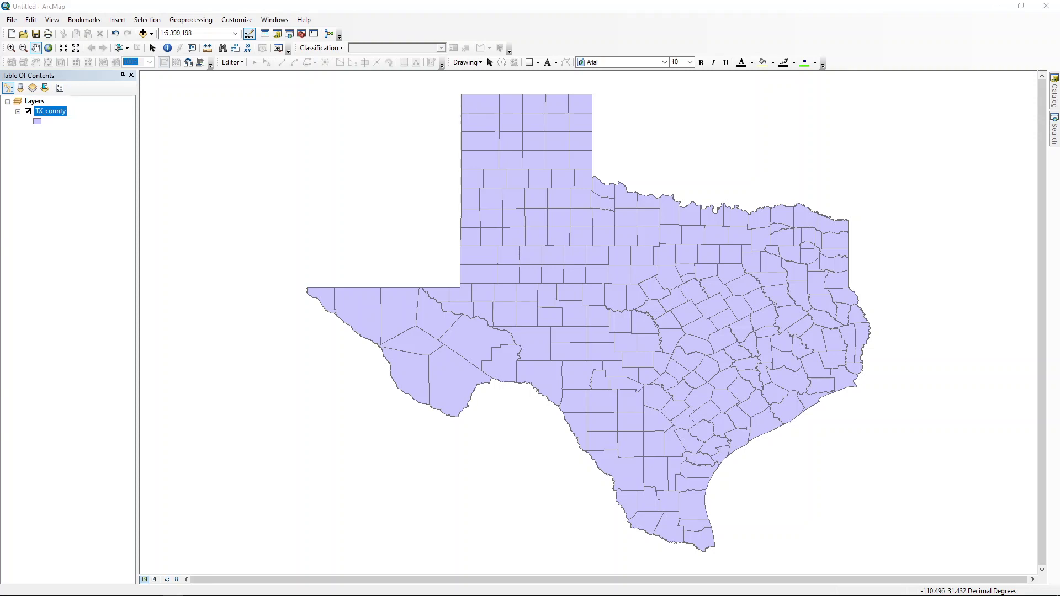
Select Denton County in the TX_county layer by attributes with the expression "CNTY_NM" = 'Denton'.
left_click(152, 22)
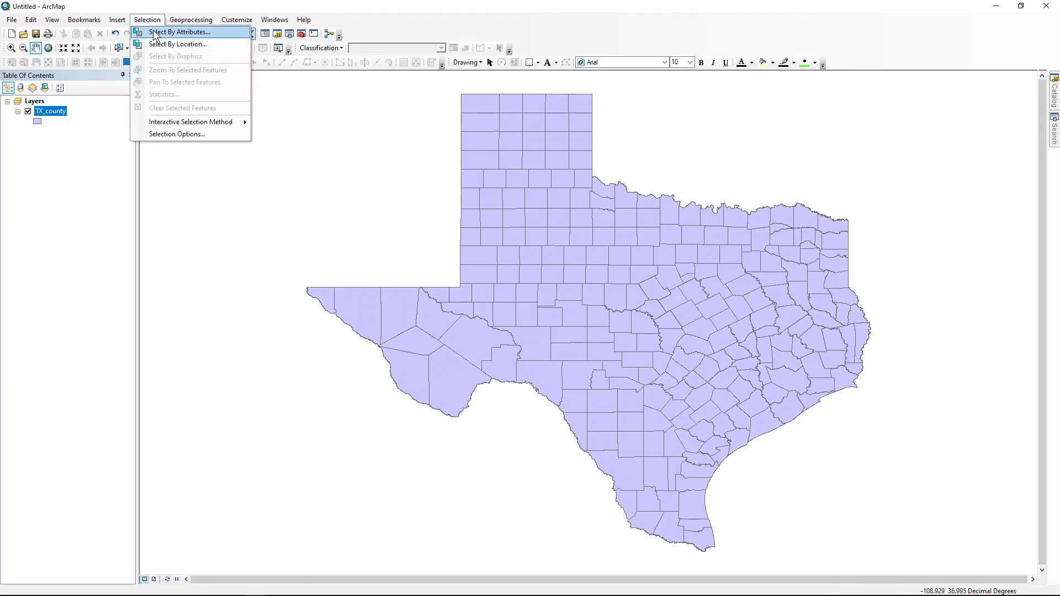
left_click(155, 34)
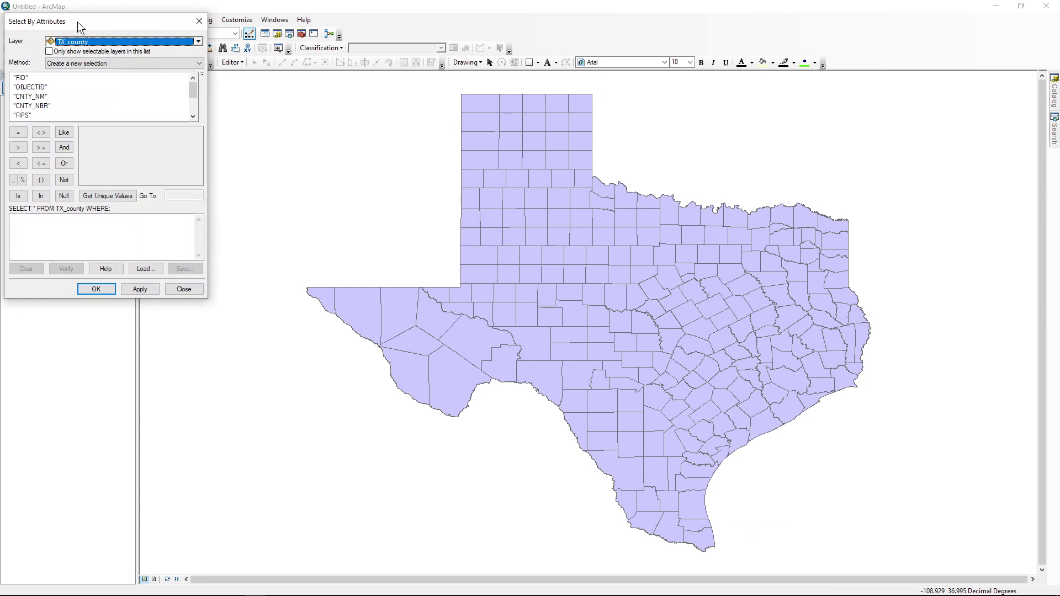
left_click_drag(84, 22, 398, 124)
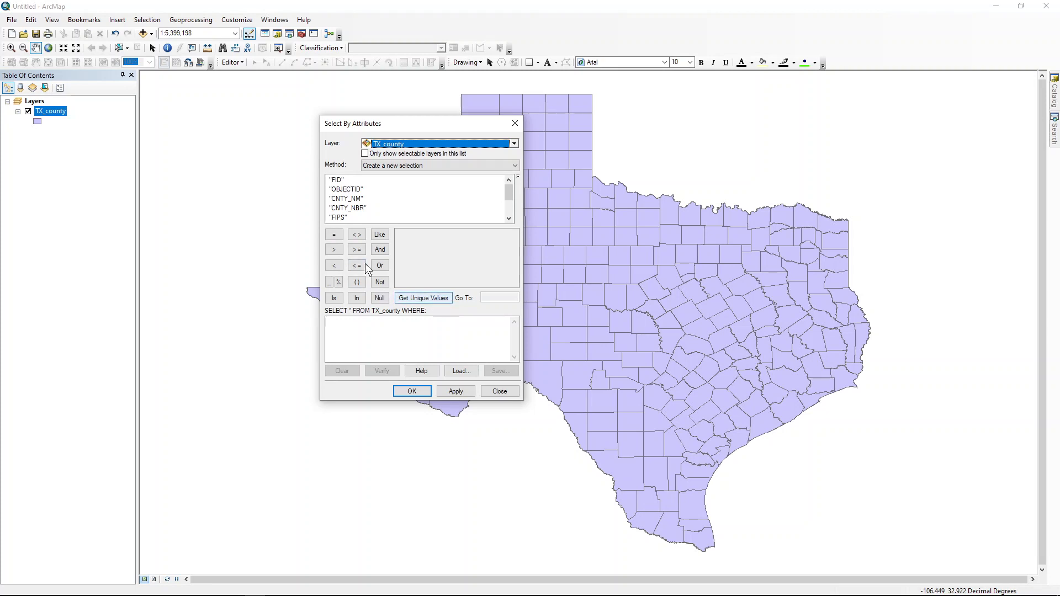
left_click(357, 200)
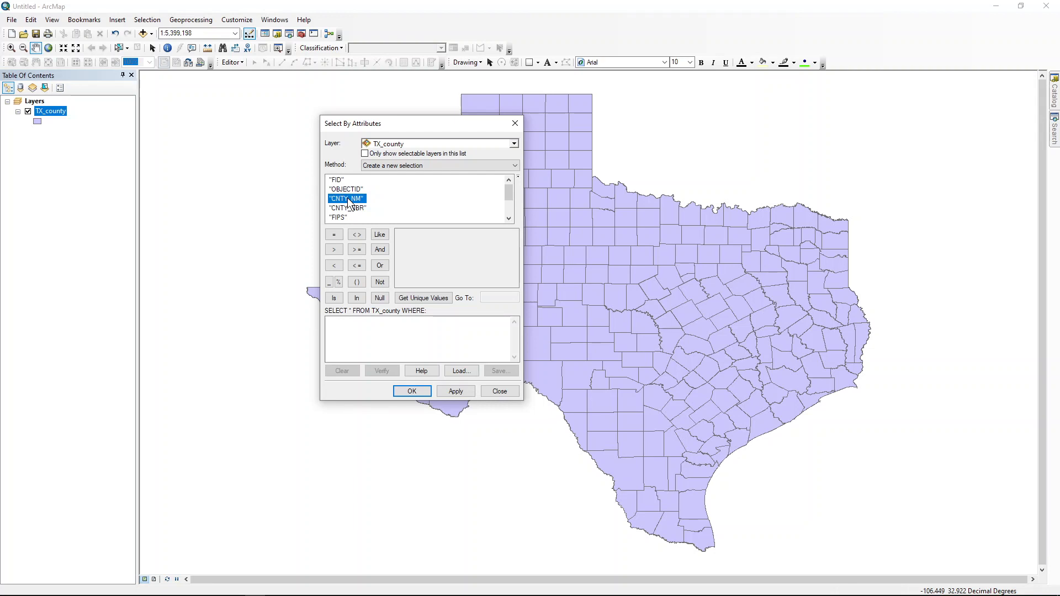
double_click(347, 199)
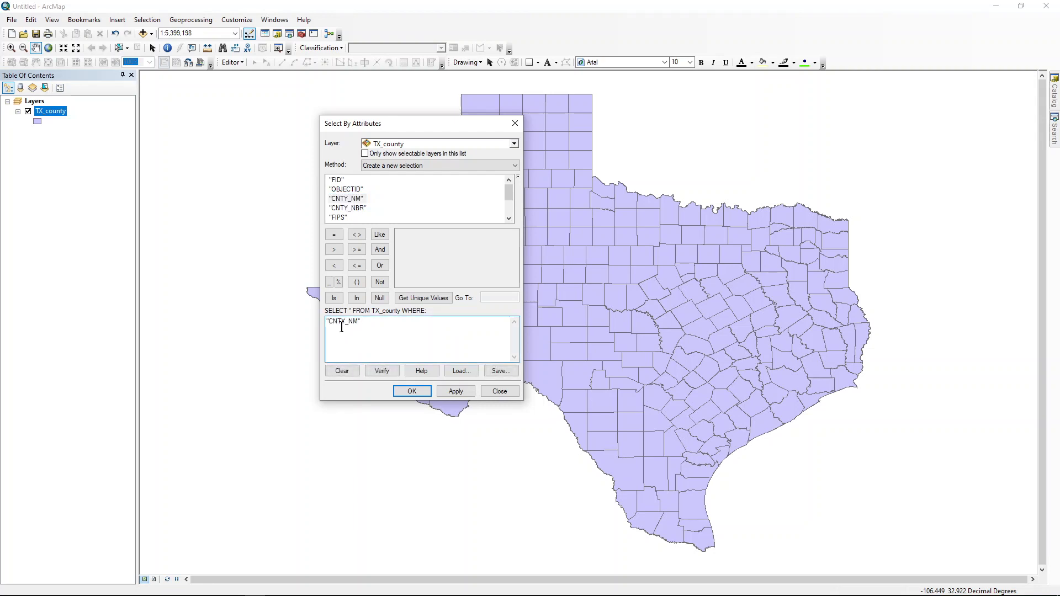
left_click(334, 235)
left_click(418, 300)
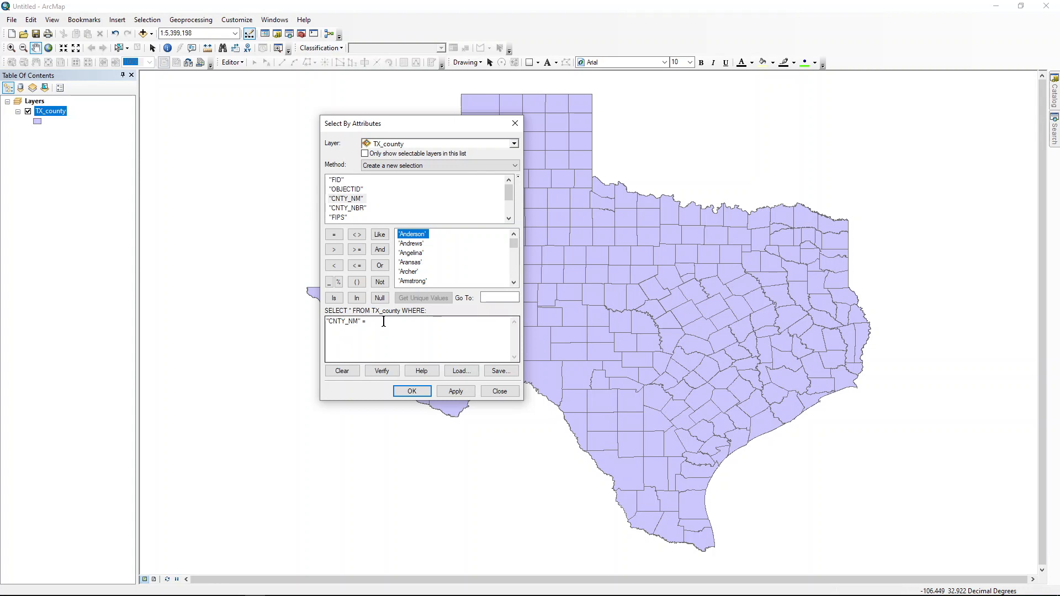
left_click_drag(513, 283, 512, 283)
left_click(408, 271)
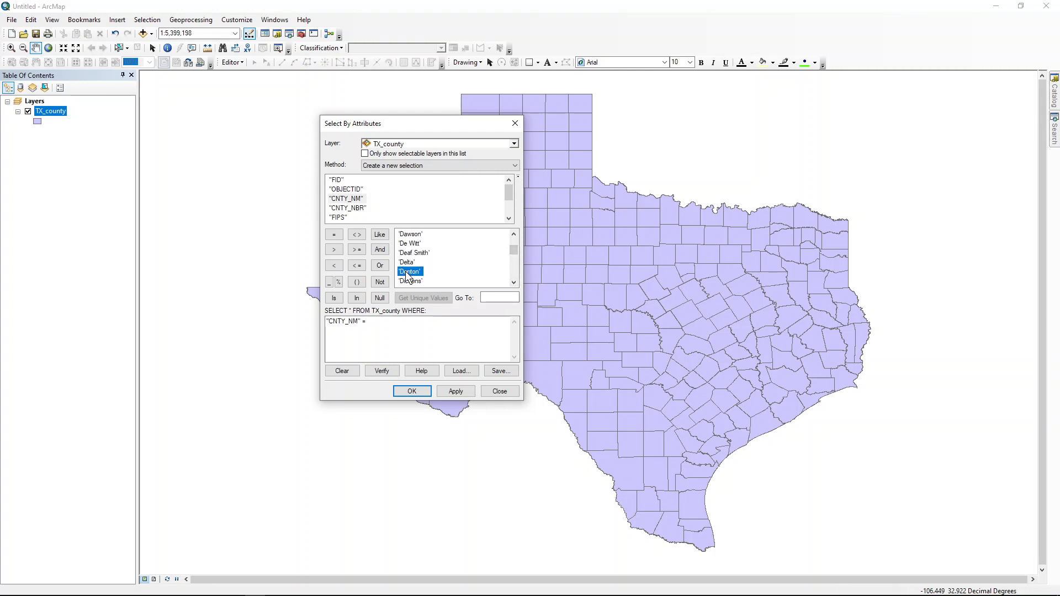
double_click(408, 272)
left_click(456, 392)
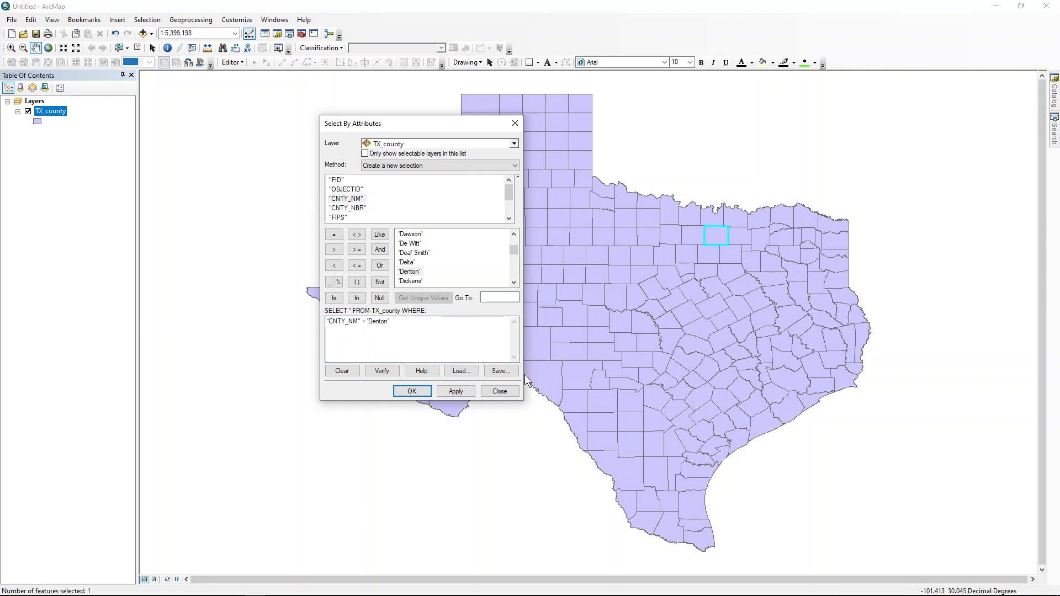
left_click(413, 392)
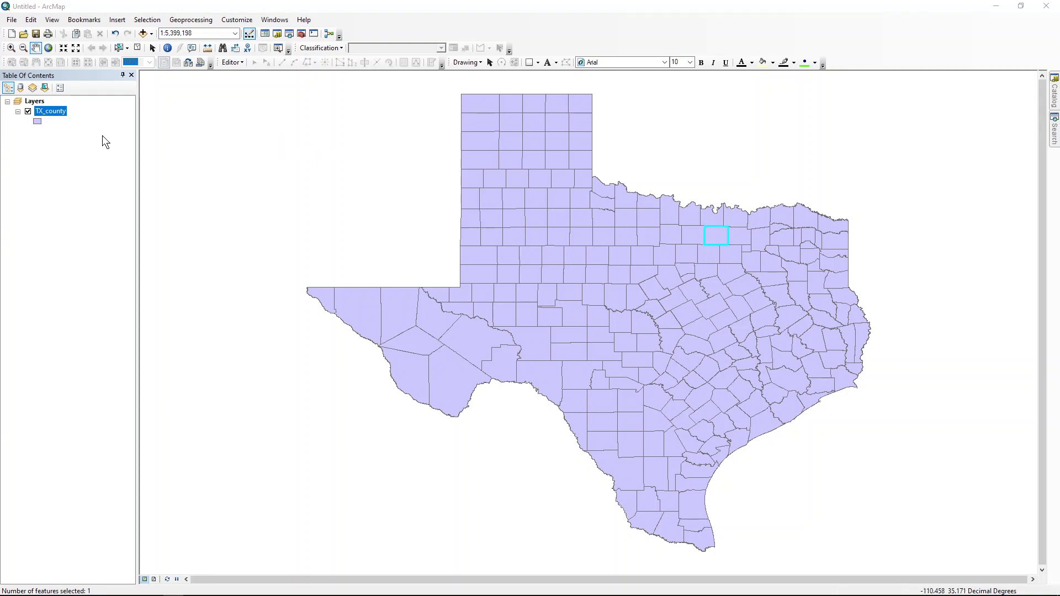
Start exporting the selected TX_county feature as a shapefile and browse to Lab_7's data folder for the output.
right_click(56, 110)
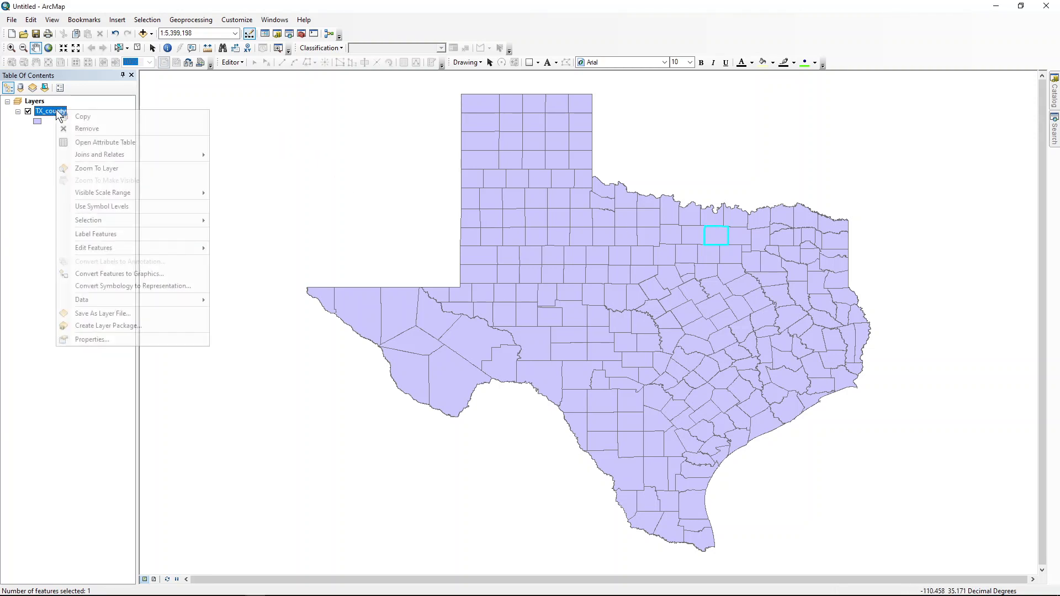
mouse_move(100, 300)
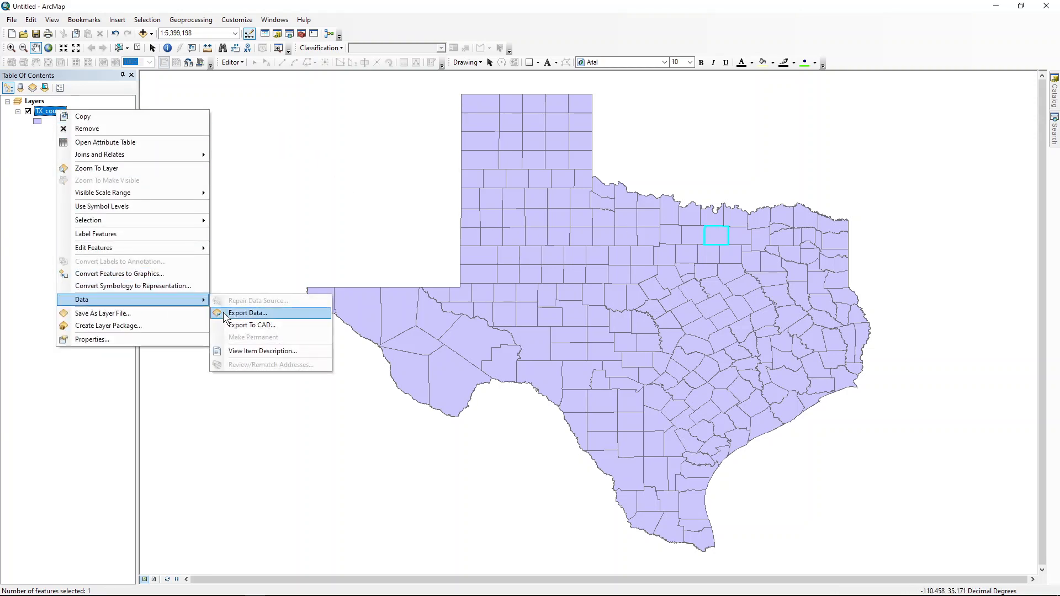
left_click(247, 313)
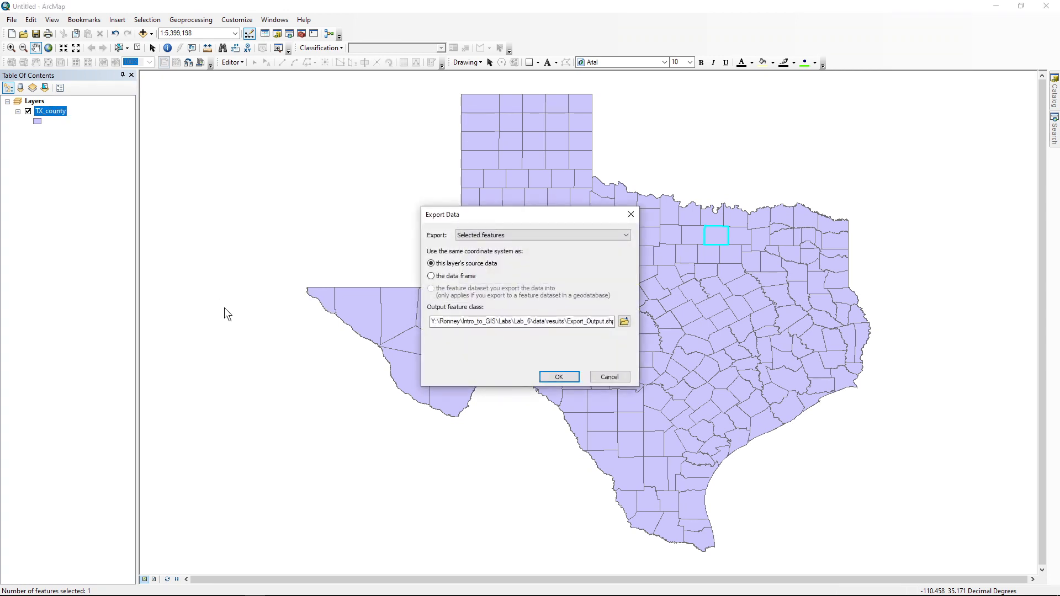
left_click(624, 321)
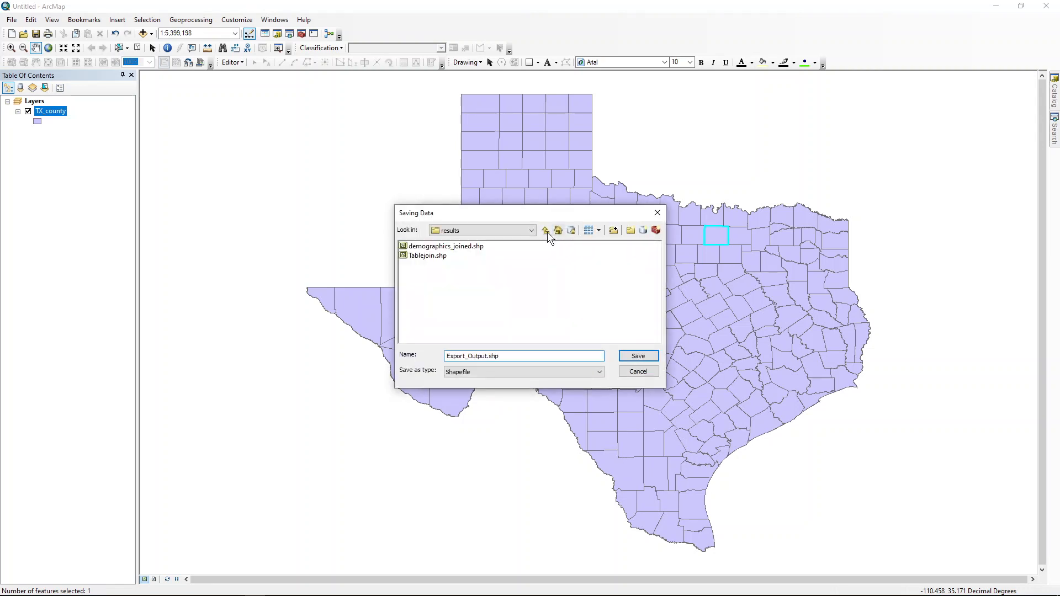
left_click(546, 230)
left_click(545, 231)
left_click(545, 230)
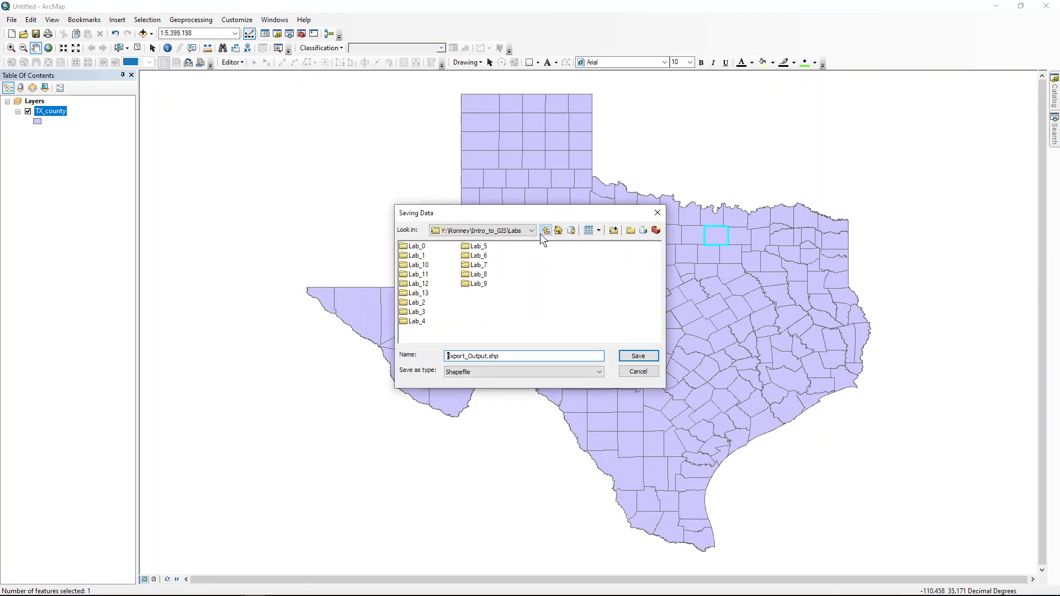
double_click(478, 265)
double_click(419, 245)
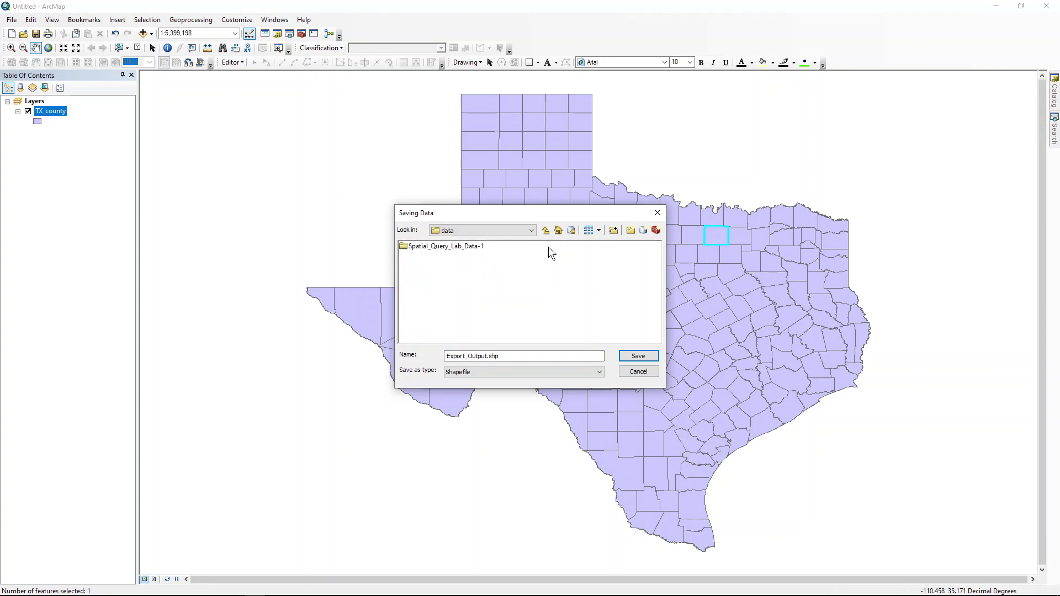
Create a folder named results inside the Lab_7 data folder.
left_click(630, 230)
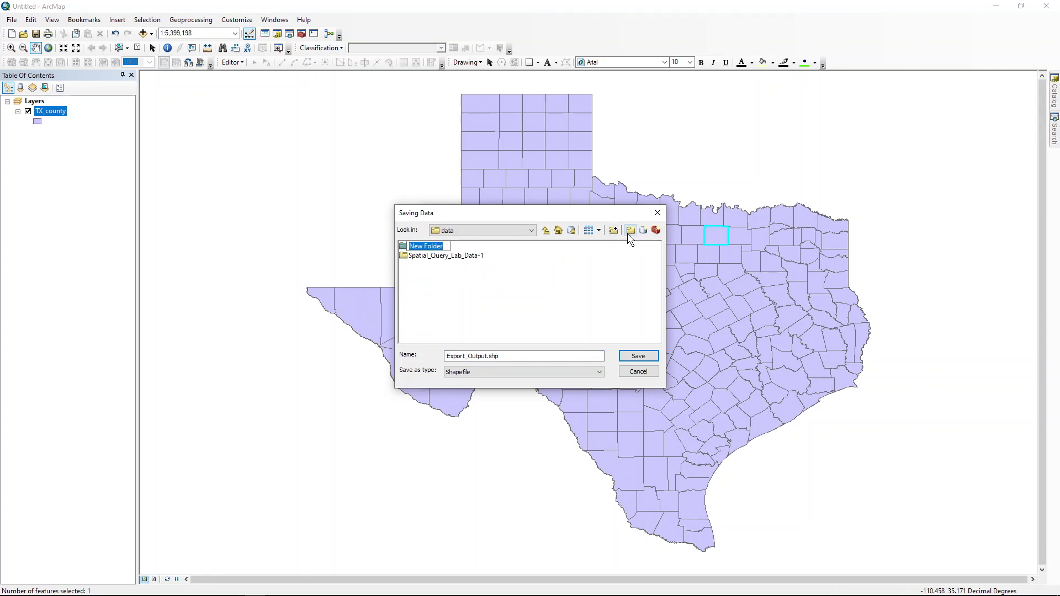
type("resultes")
key("BackSpace")
key("Return")
key("Return")
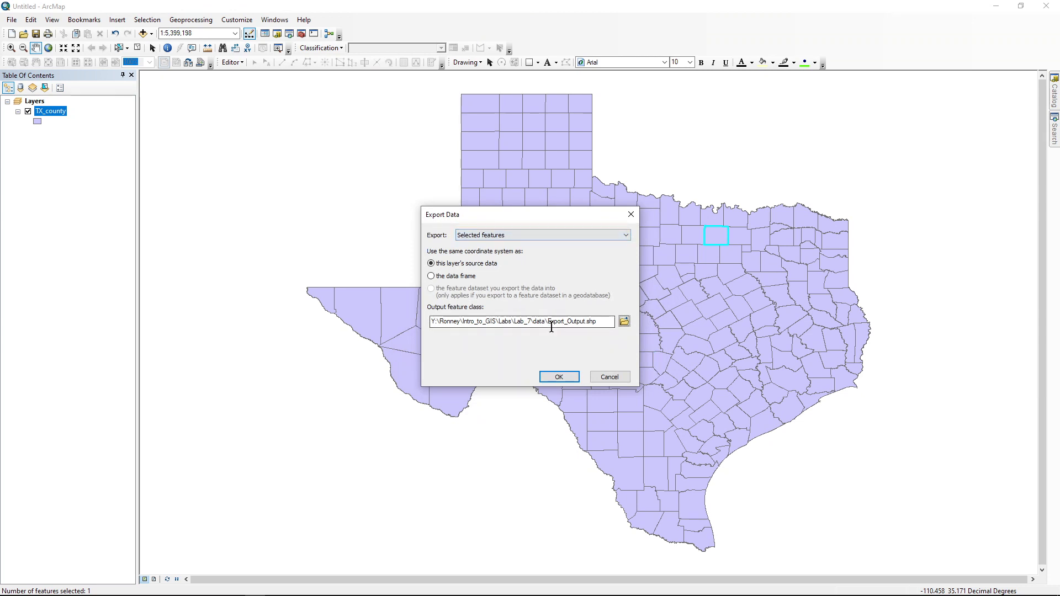
Export the selected Denton County feature as Denton.shp in the results folder and add it to the map as a layer.
left_click(624, 320)
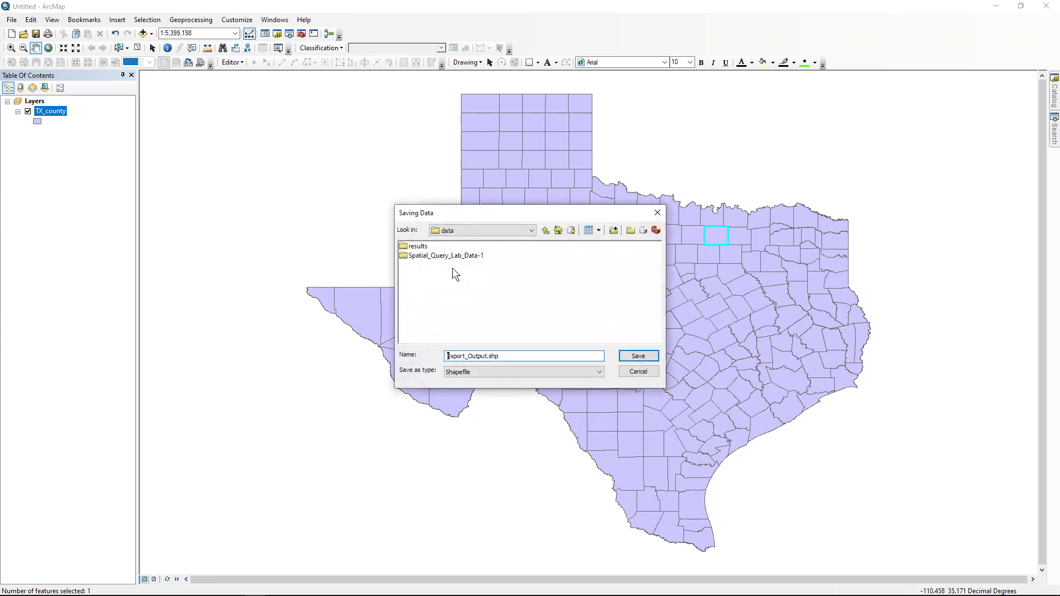
double_click(418, 246)
double_click(505, 355)
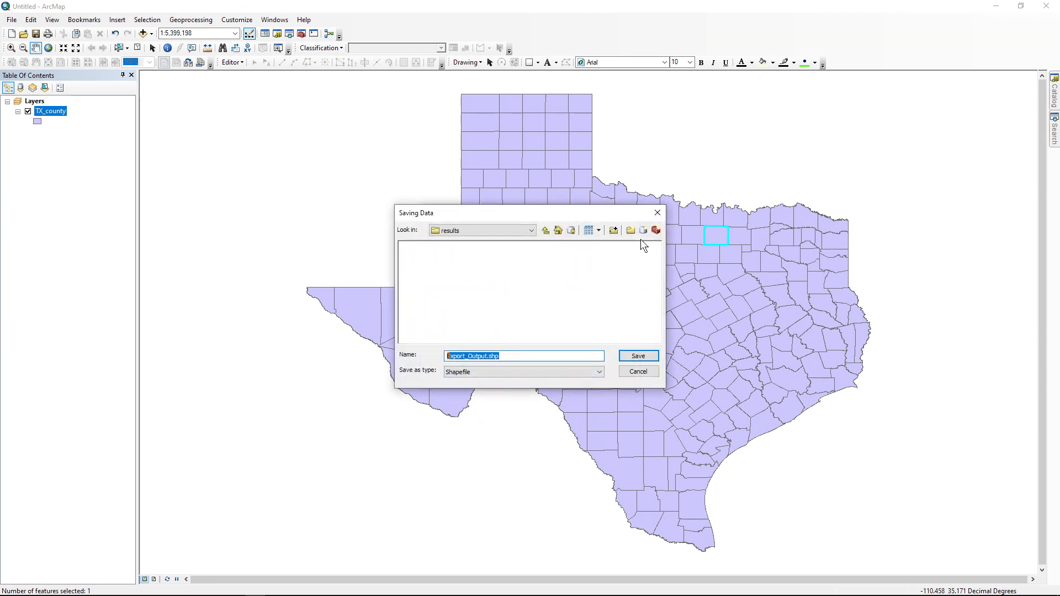
type("De")
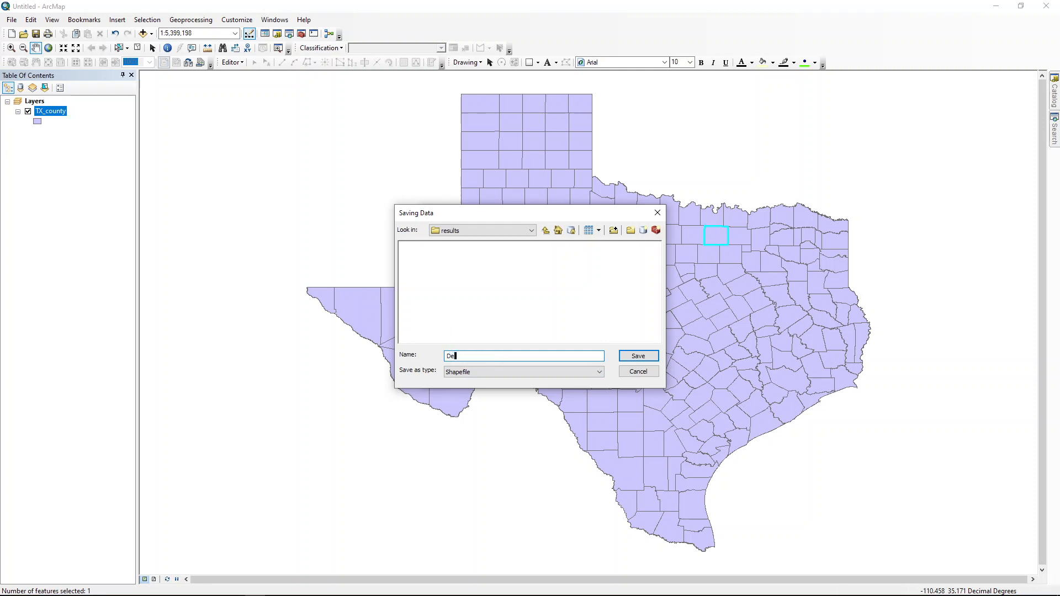
type("nton.shp")
left_click(635, 357)
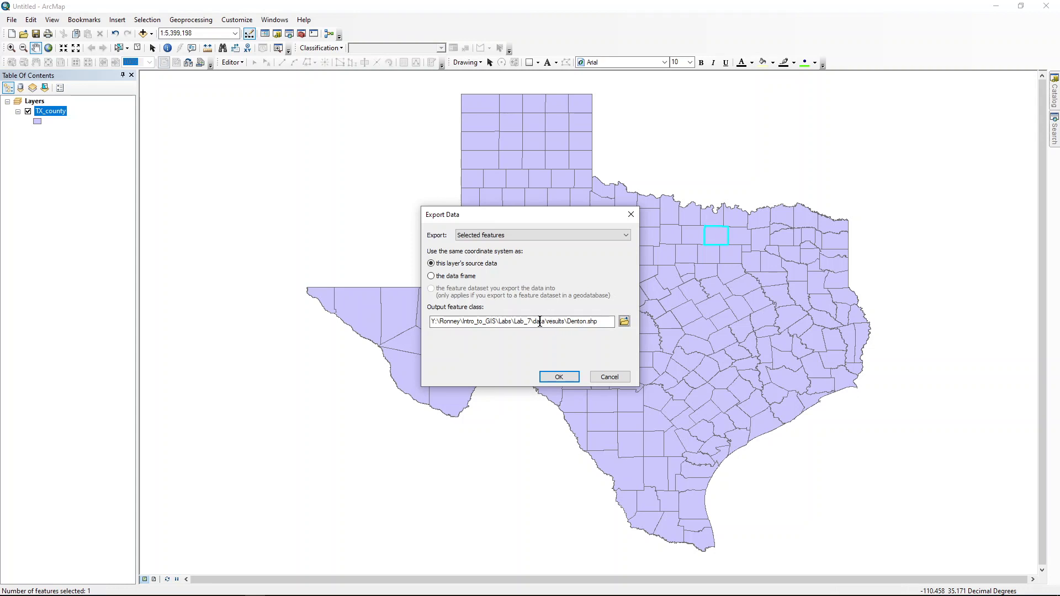
left_click(555, 376)
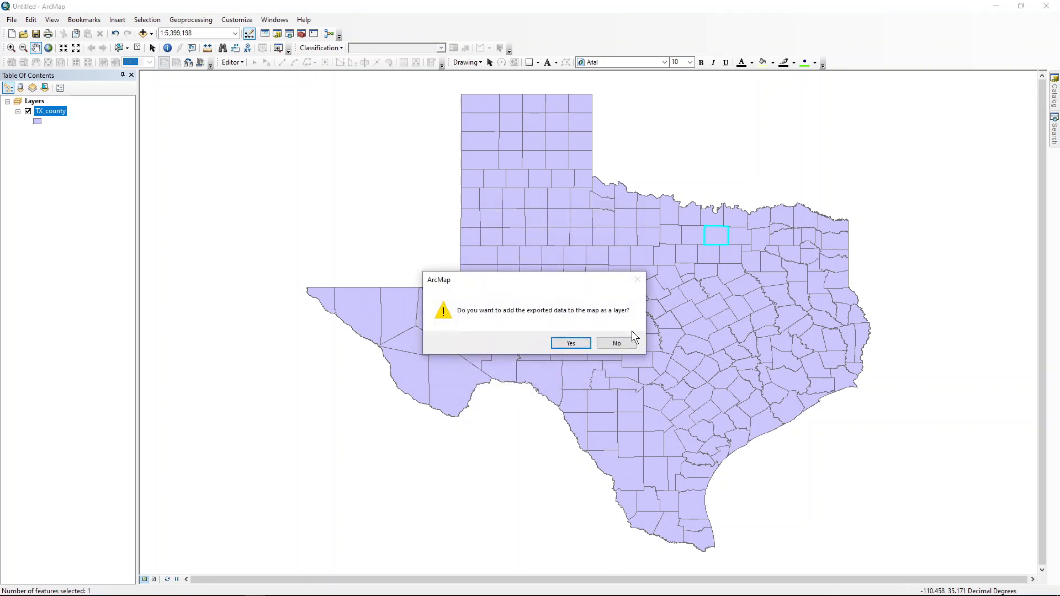
left_click(566, 342)
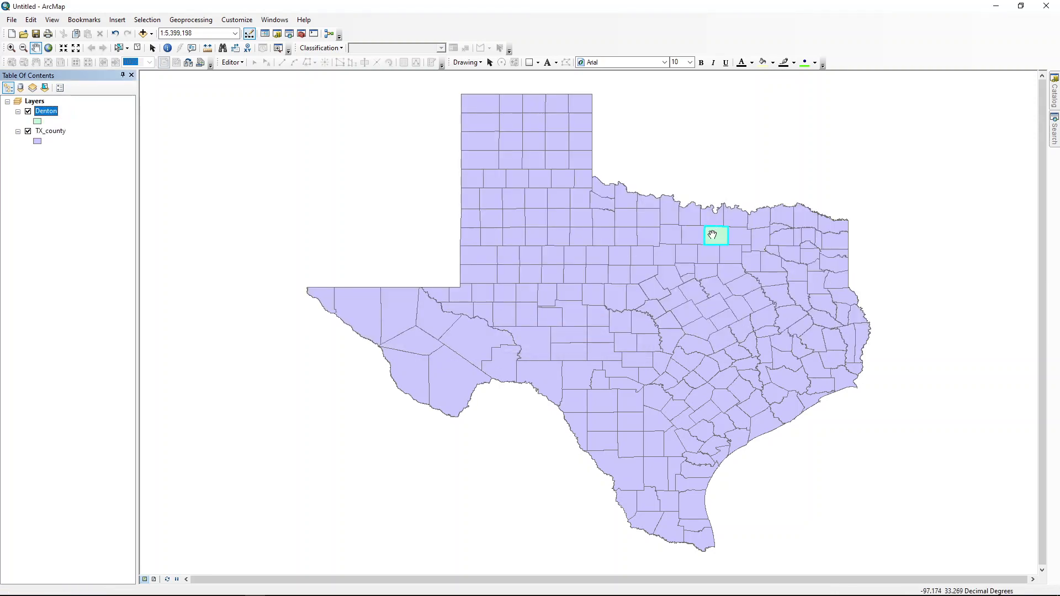
Toggle the visibility of the TX_county and Denton layers to compare the exported county with the original, leaving both shown.
left_click(28, 132)
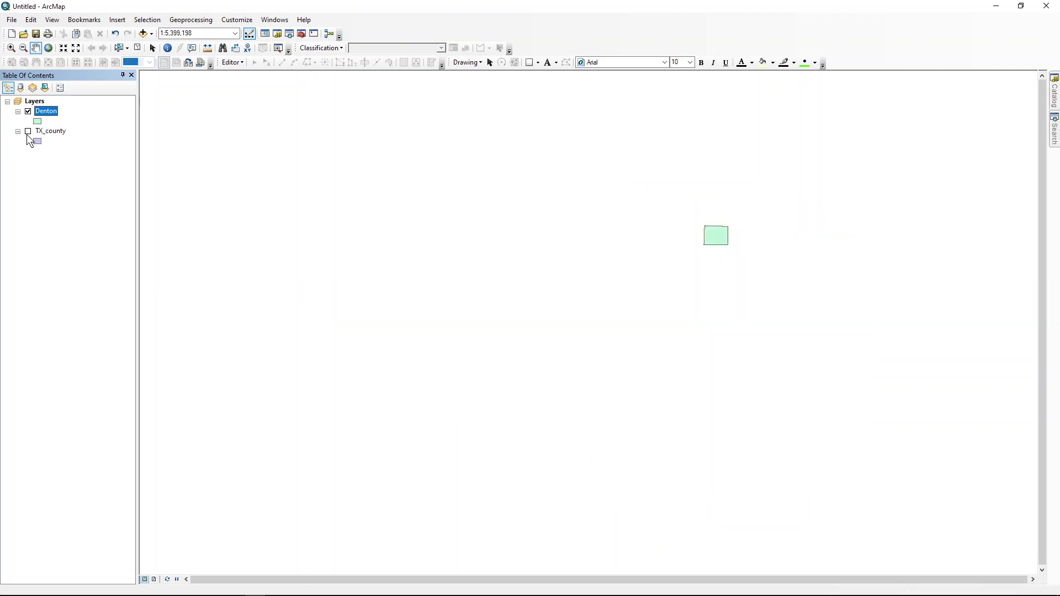
left_click(28, 132)
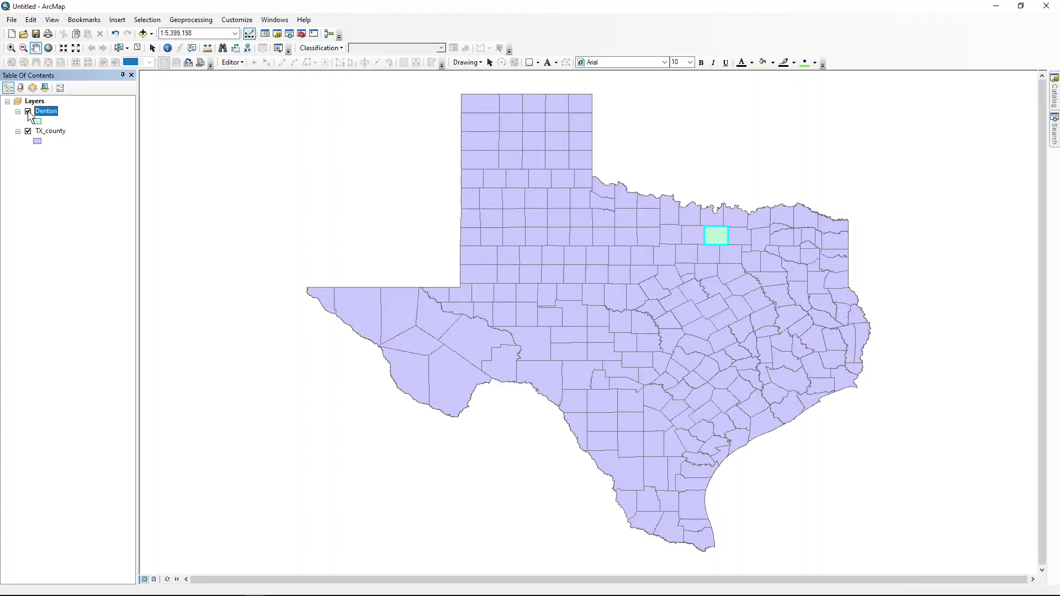
left_click(28, 112)
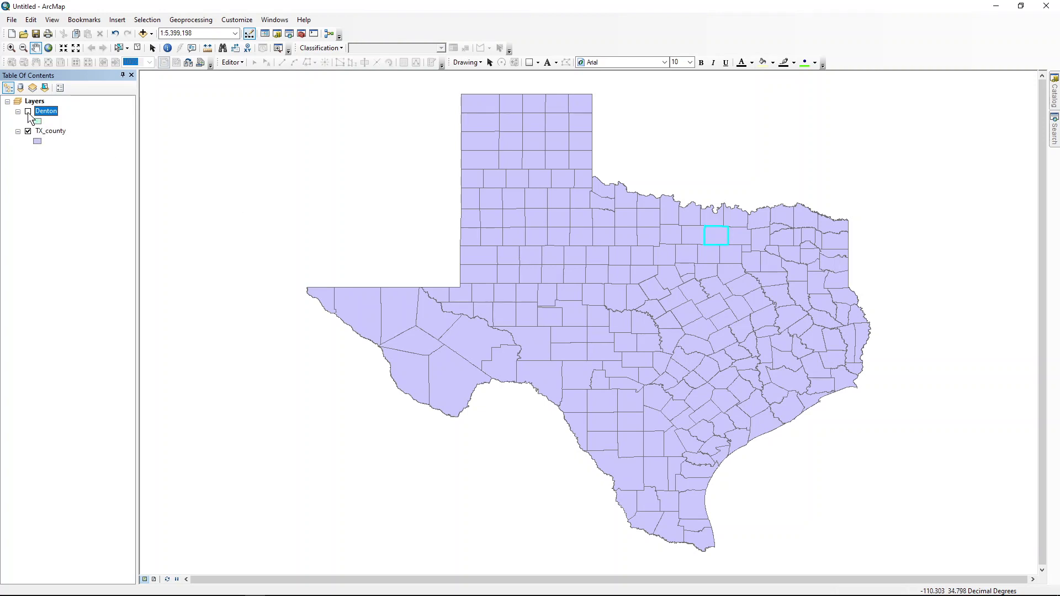
left_click(28, 131)
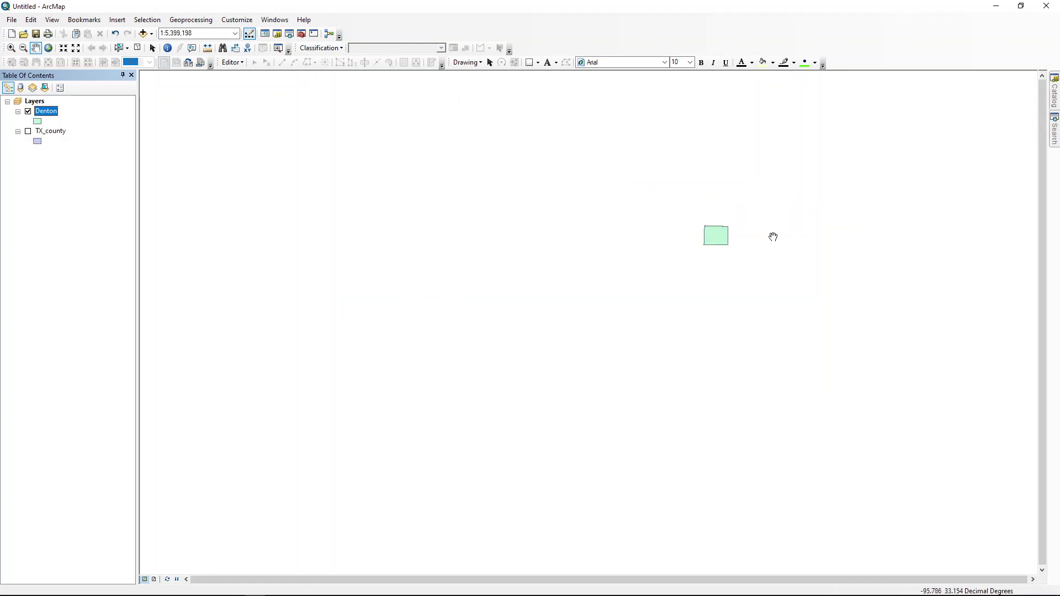
left_click(28, 132)
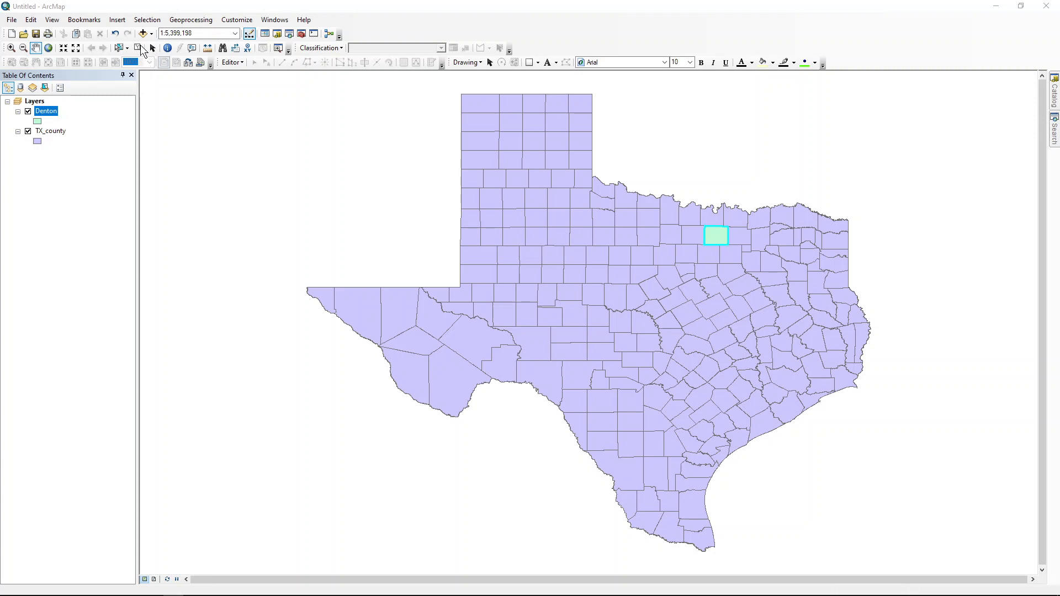
Clear the selected features in the map.
left_click(151, 21)
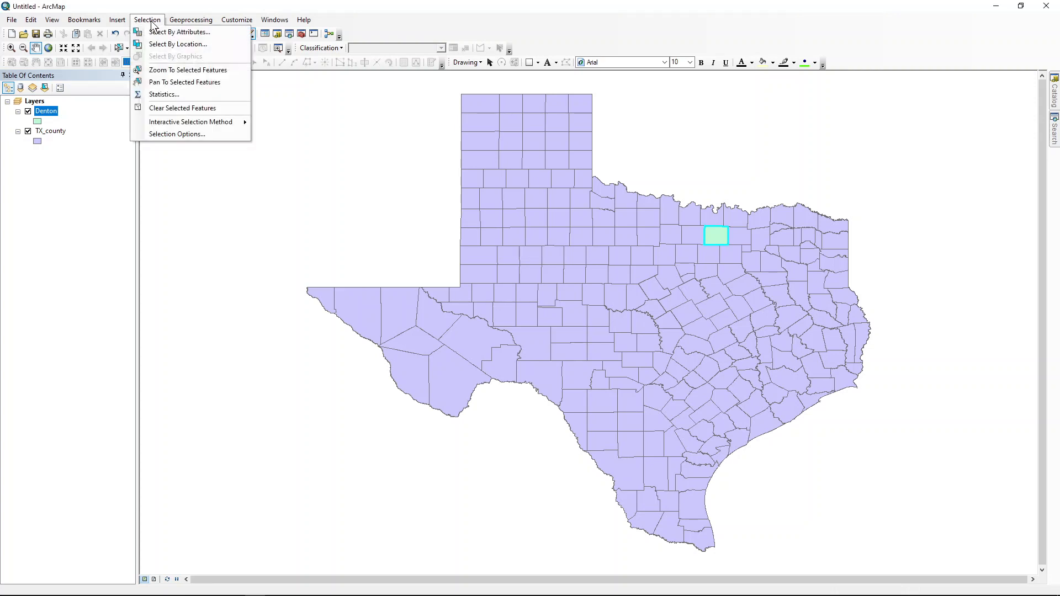
left_click(170, 107)
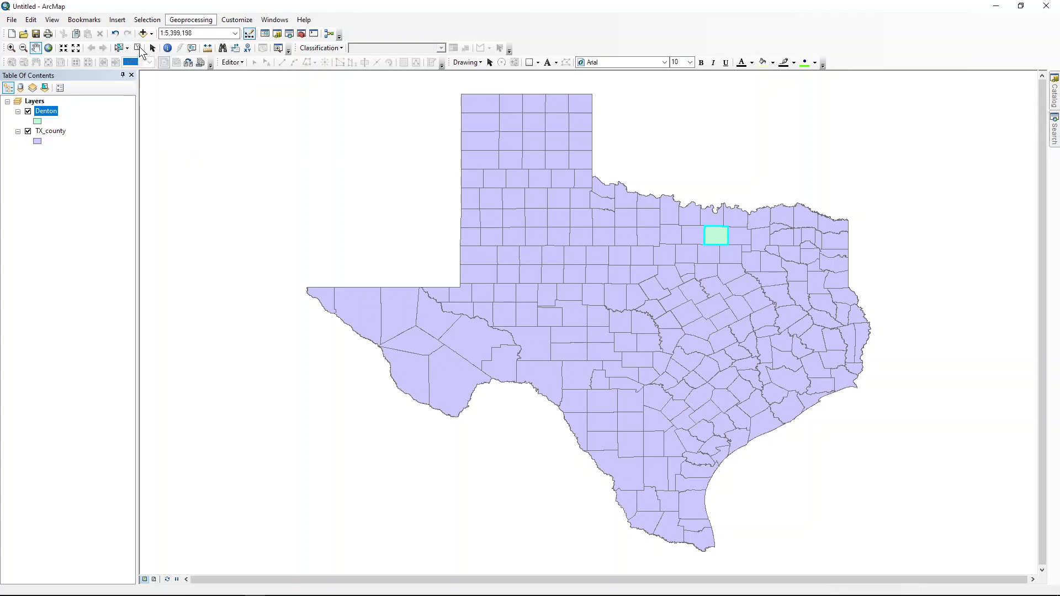
left_click(138, 47)
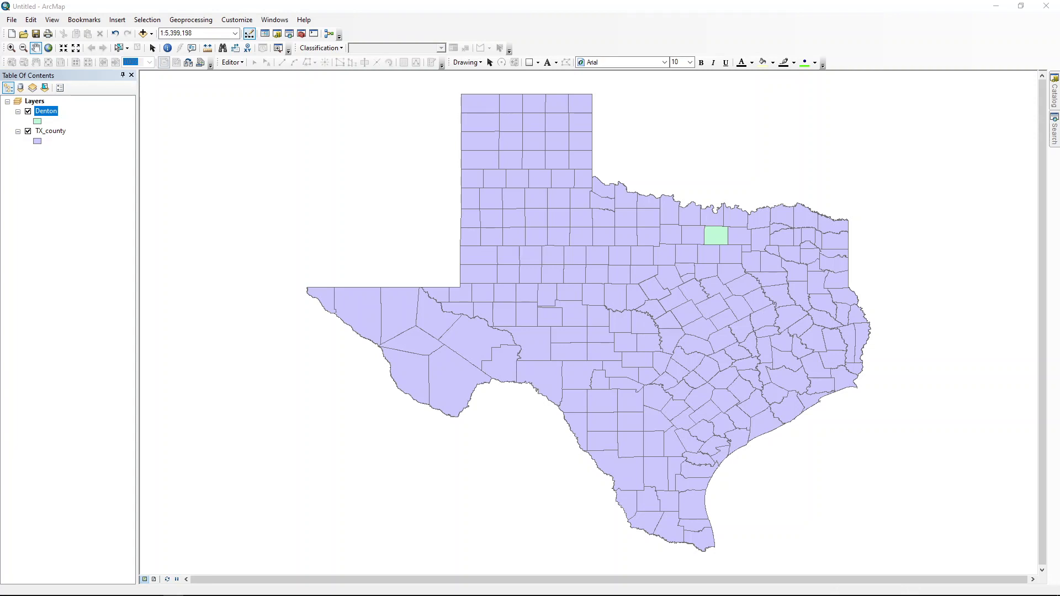
Add Texas_Cities.shp from the Spatial_Query_Lab_Data folder to the map.
left_click(152, 34)
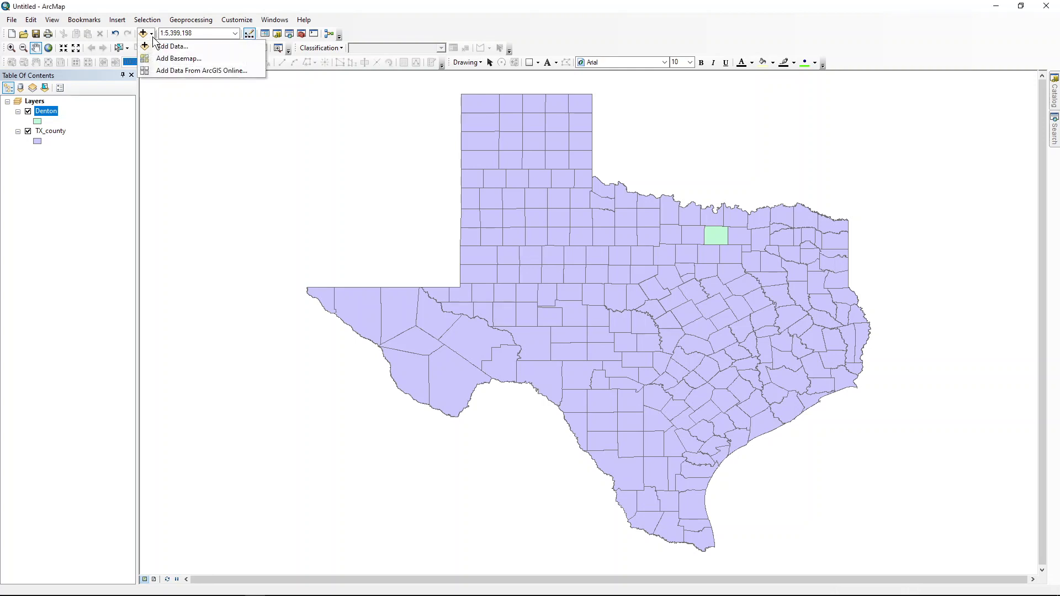
left_click(157, 46)
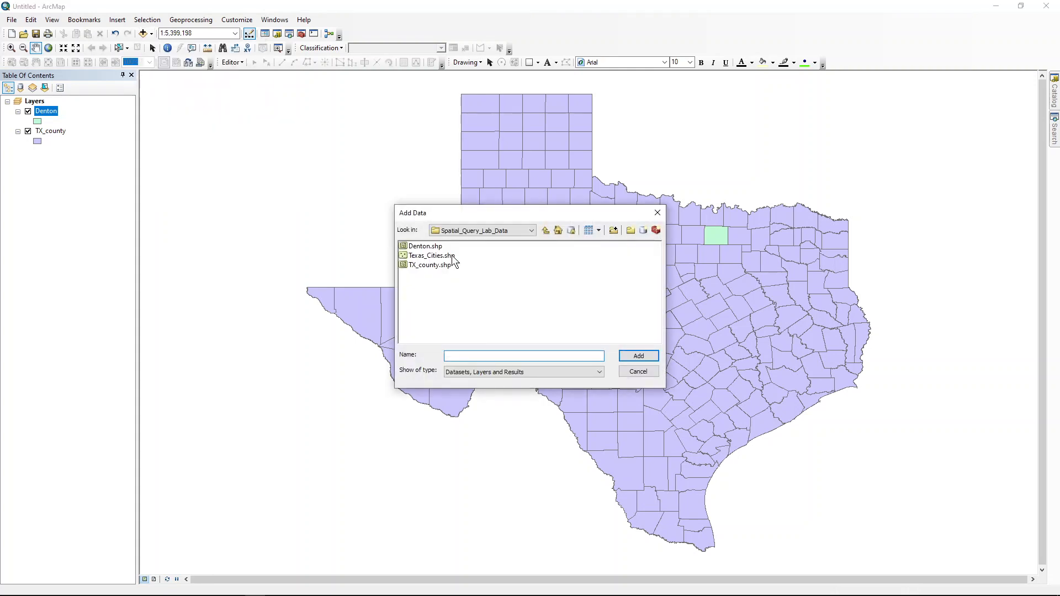
left_click(452, 257)
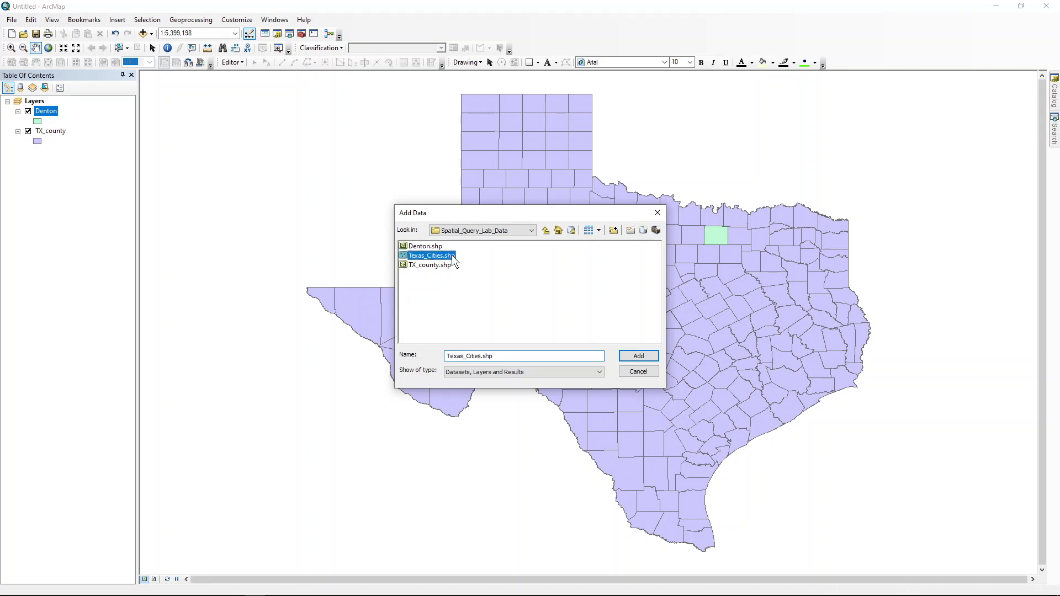
left_click(653, 358)
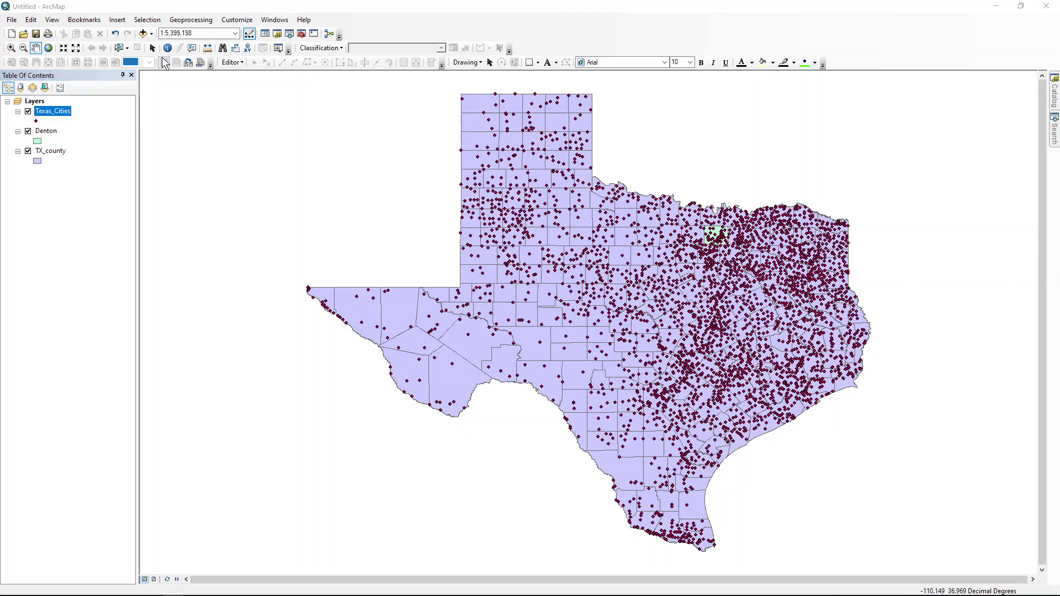
Select by location the Texas_Cities features that are completely within the Denton source layer.
left_click(157, 21)
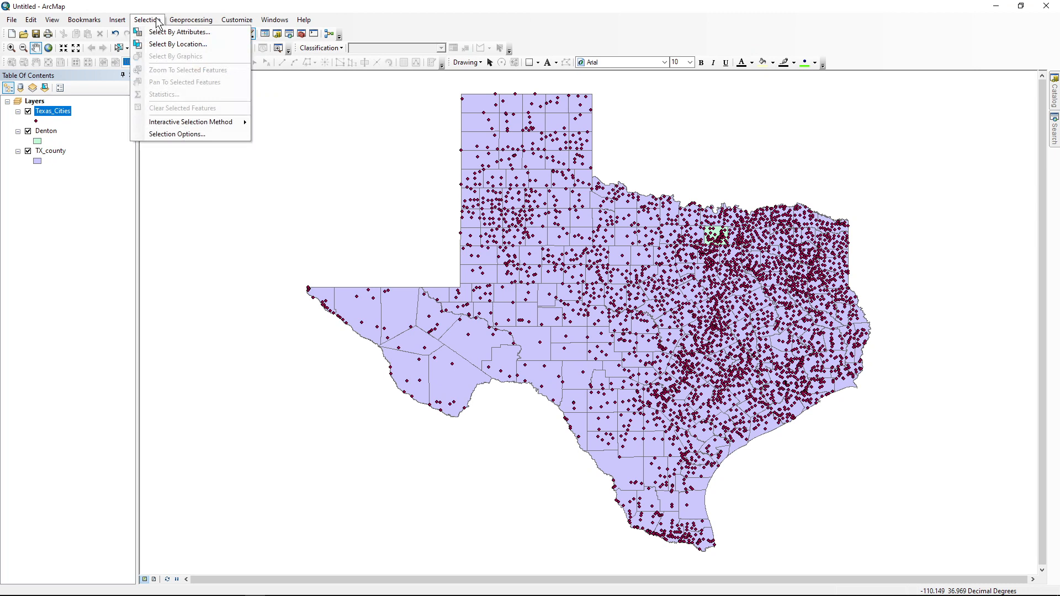
left_click(165, 45)
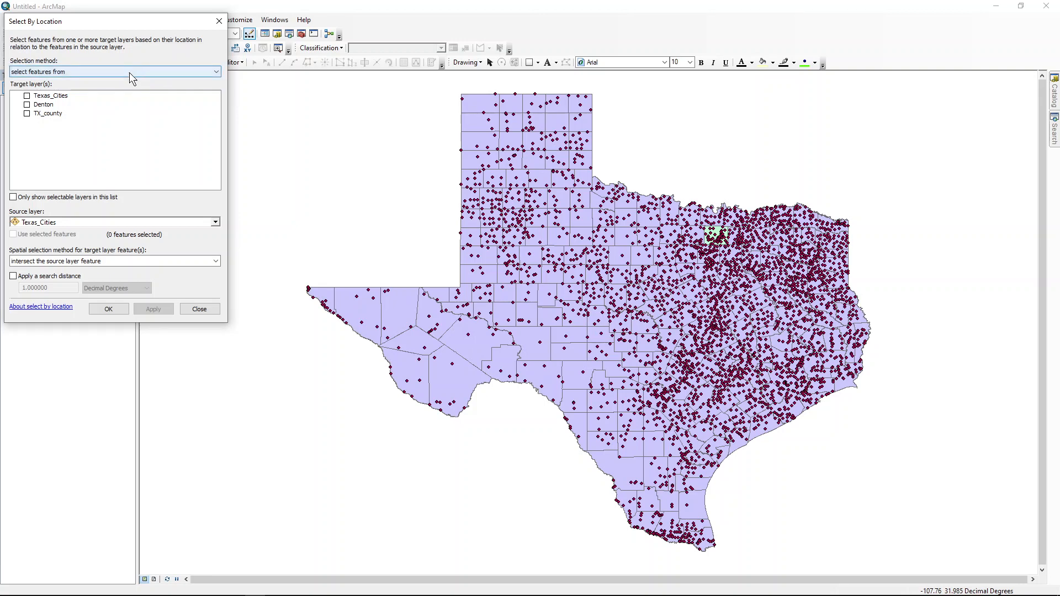
left_click(27, 96)
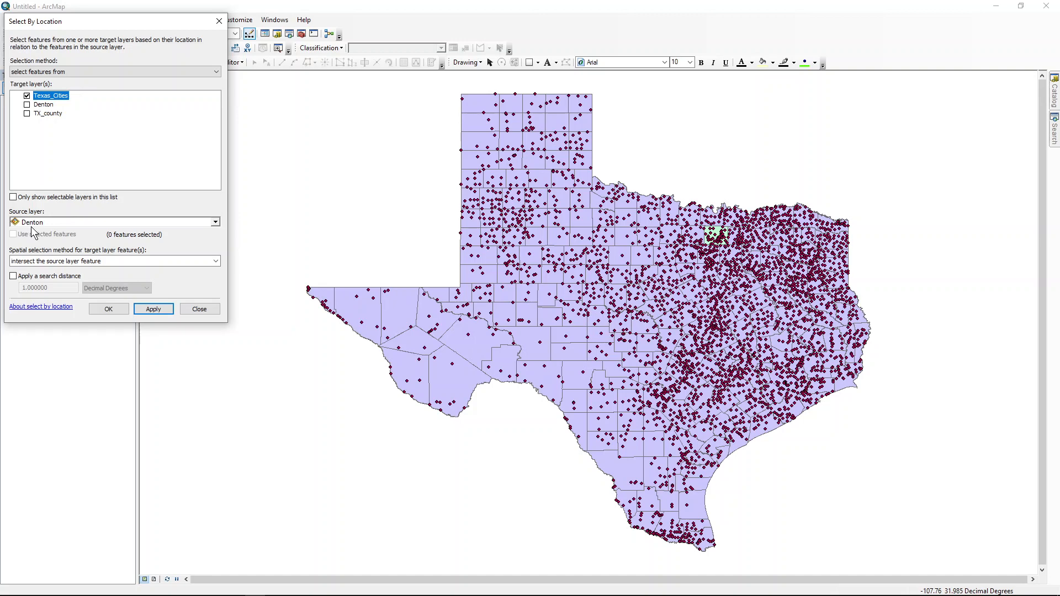
left_click(46, 222)
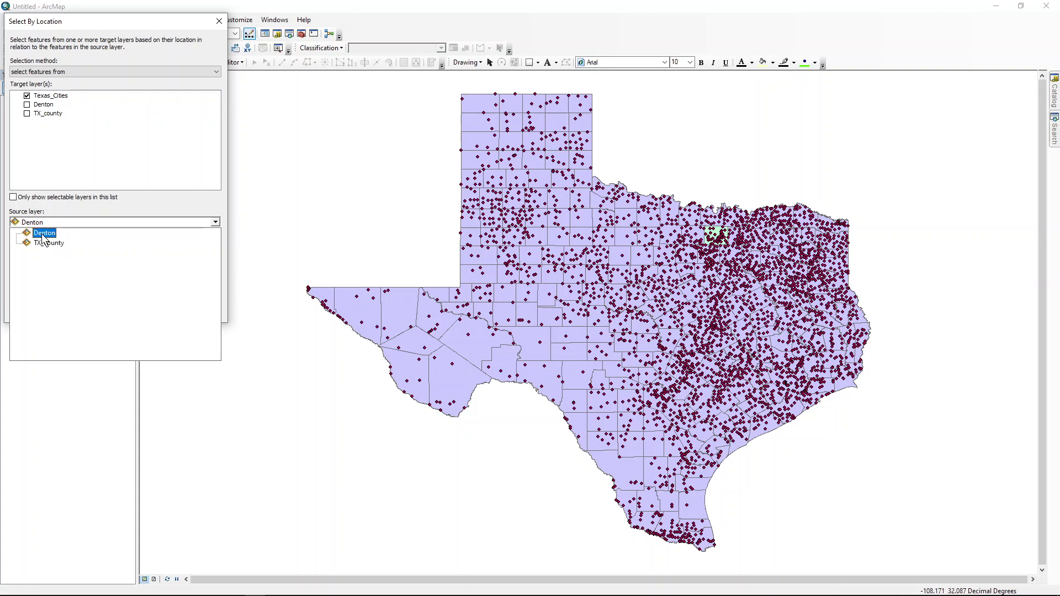
left_click(42, 233)
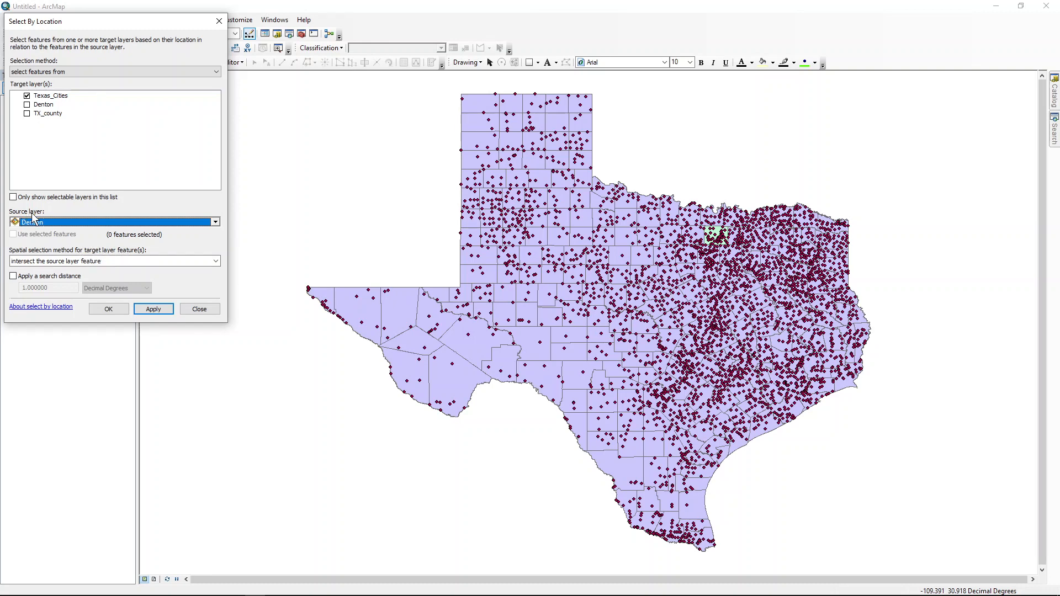
left_click(127, 261)
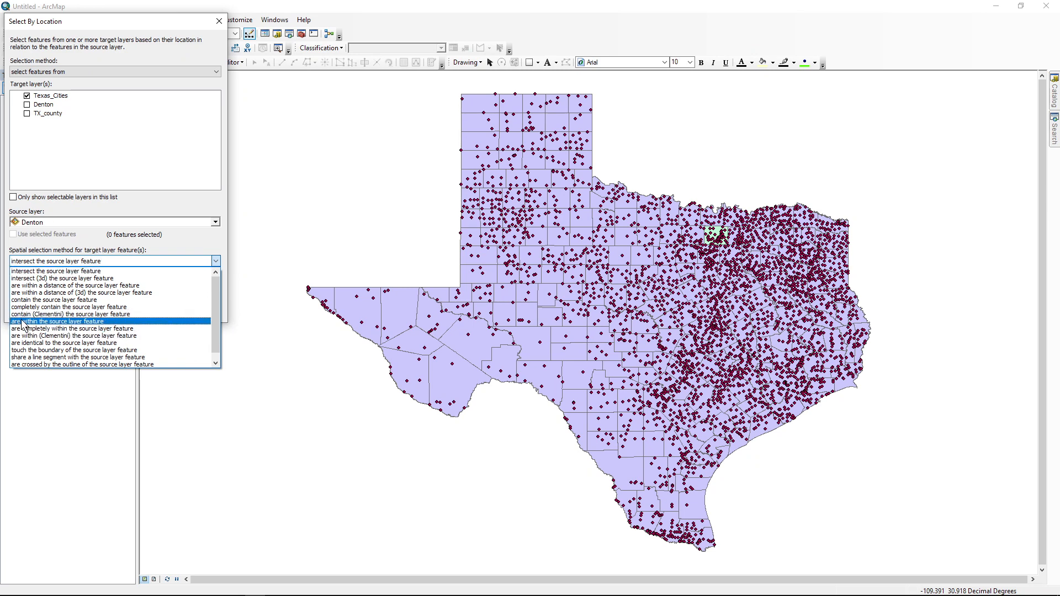
left_click(86, 328)
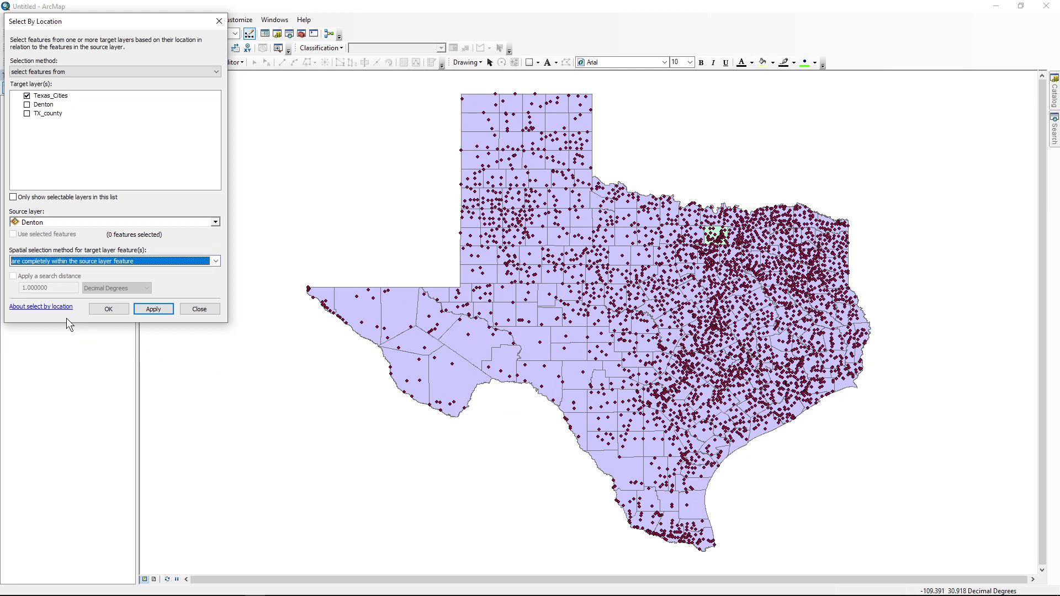
left_click(157, 311)
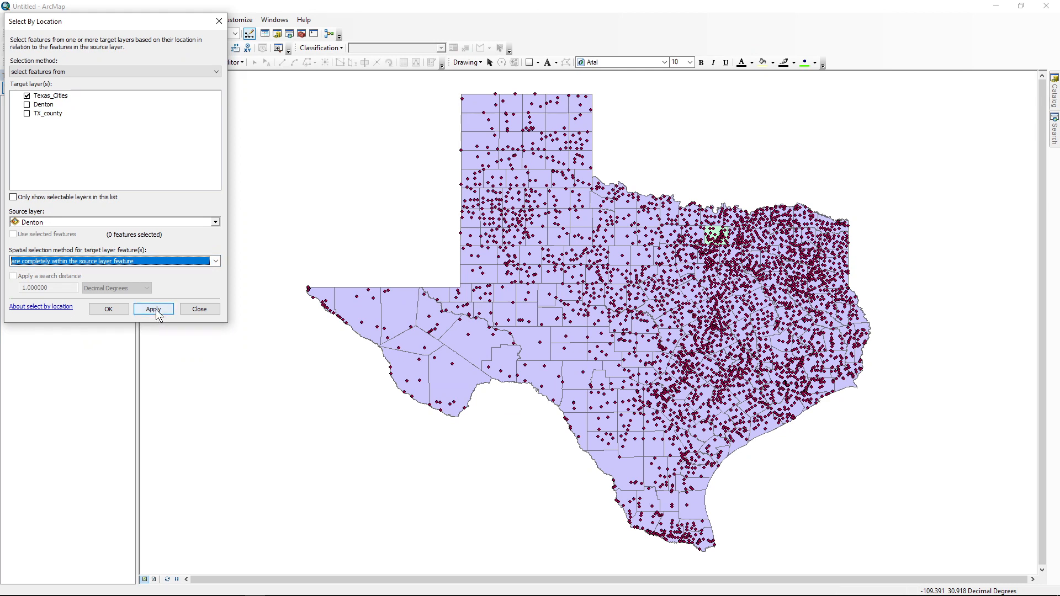
left_click(154, 310)
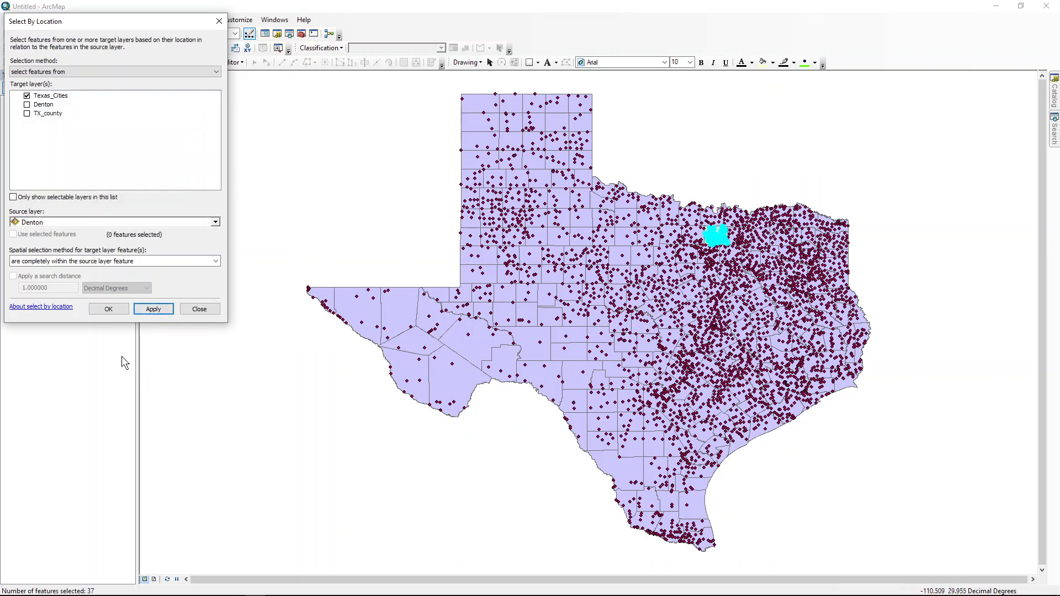
left_click(107, 310)
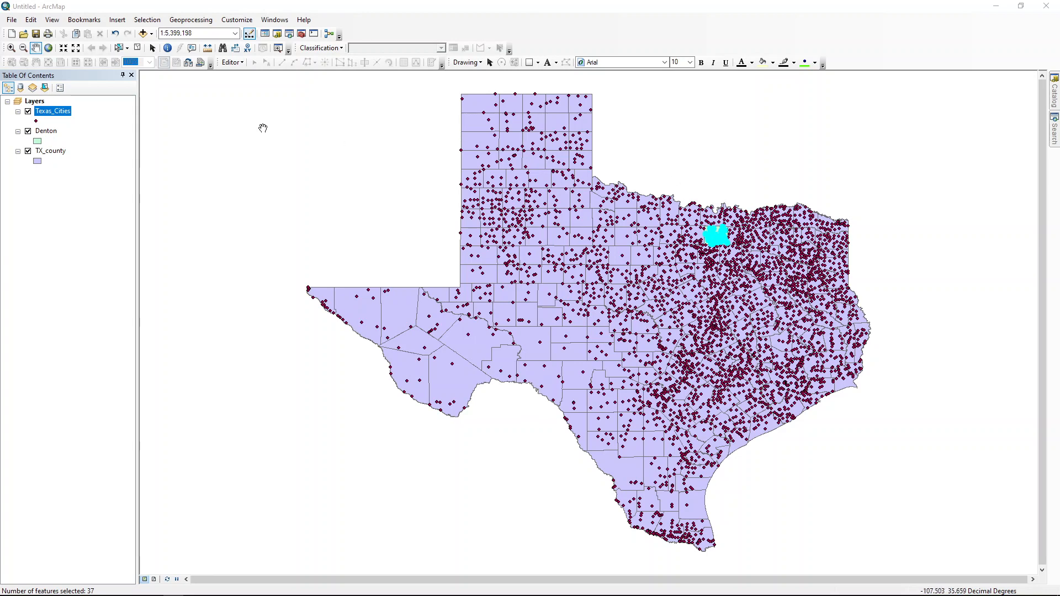
Zoom in on Denton County to inspect the selected cities, and return to the previous statewide extent.
left_click(11, 48)
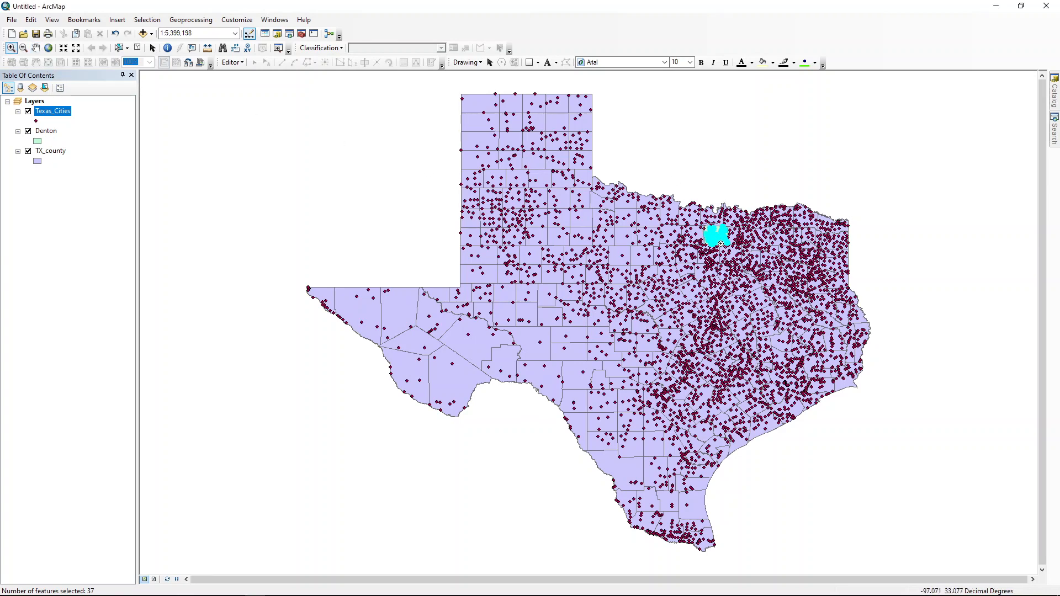
left_click_drag(704, 223, 728, 249)
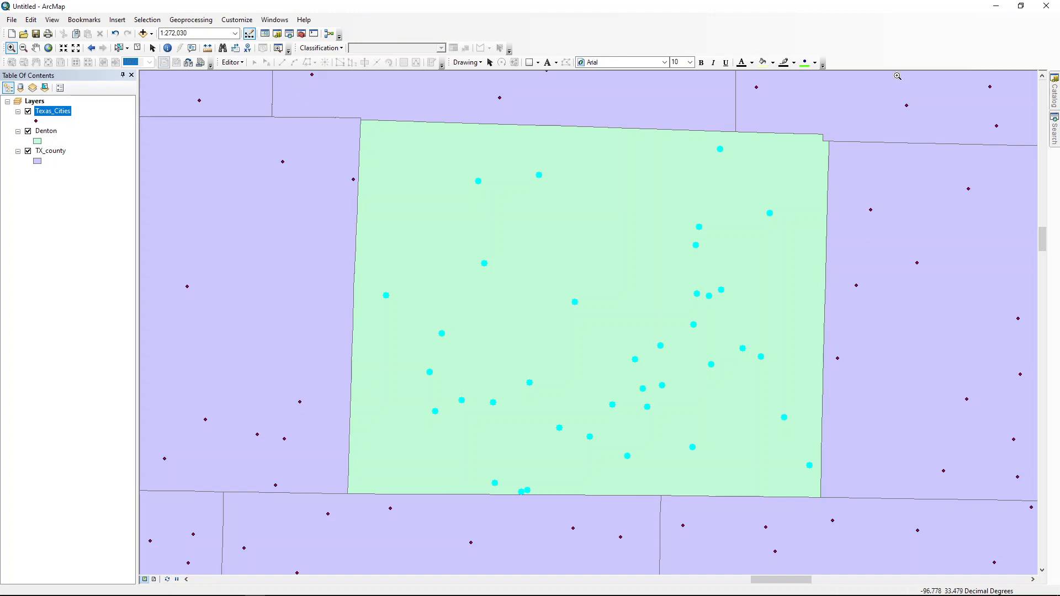
left_click(91, 48)
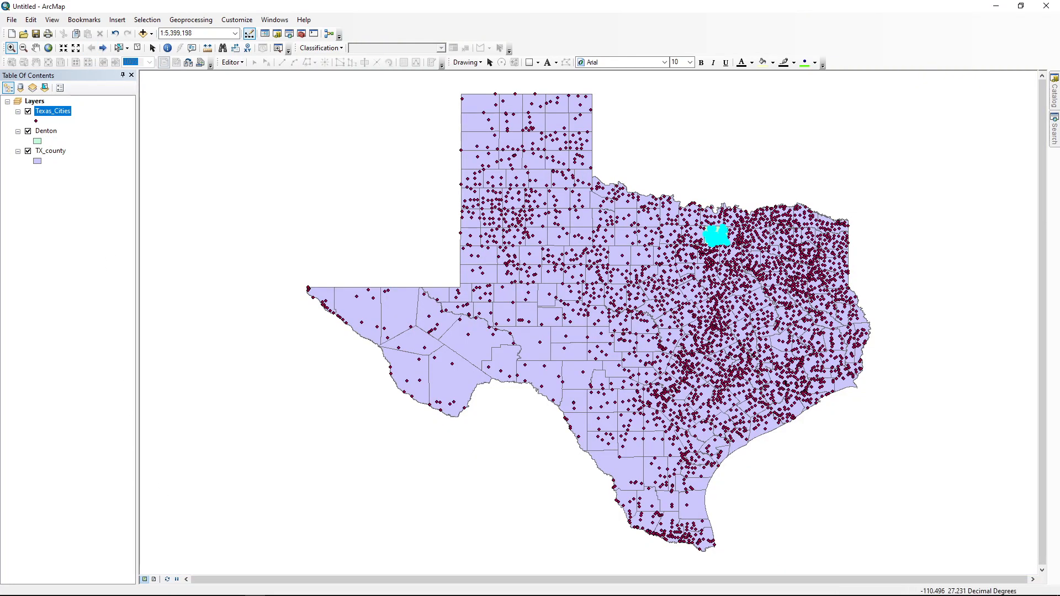
left_click(173, 595)
Export the selected Texas_Cities features as Denton_cities.shp to the Lab_7 results folder and add the exported layer to the map.
right_click(46, 112)
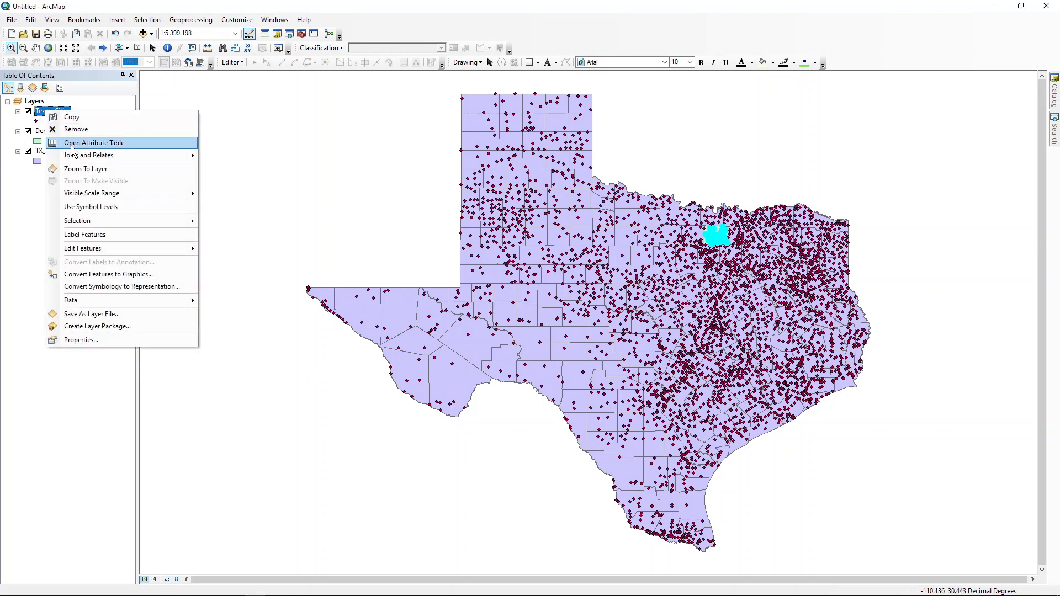
mouse_move(81, 304)
left_click(278, 316)
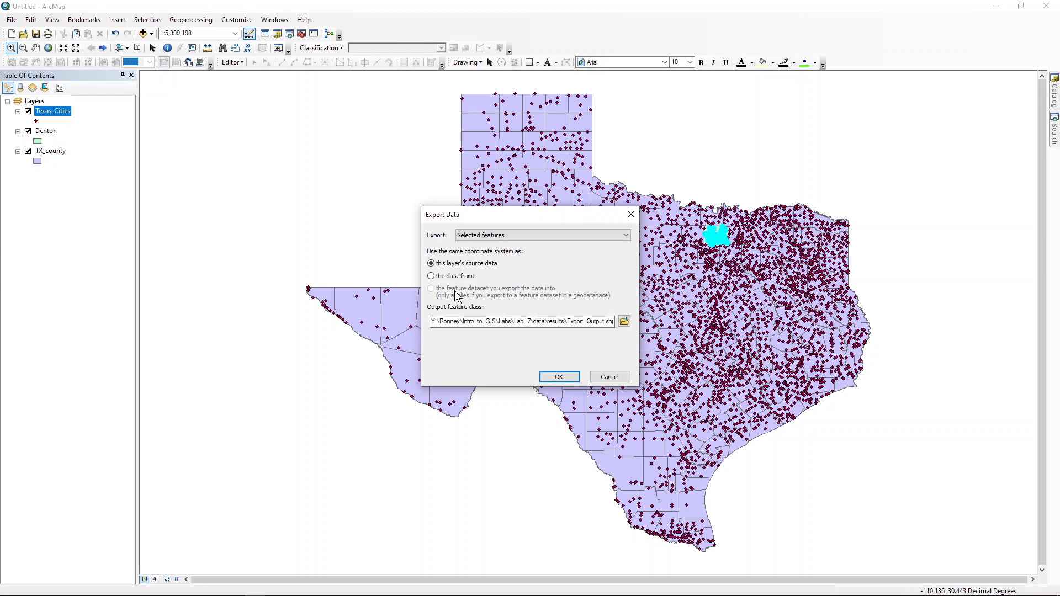
left_click(624, 321)
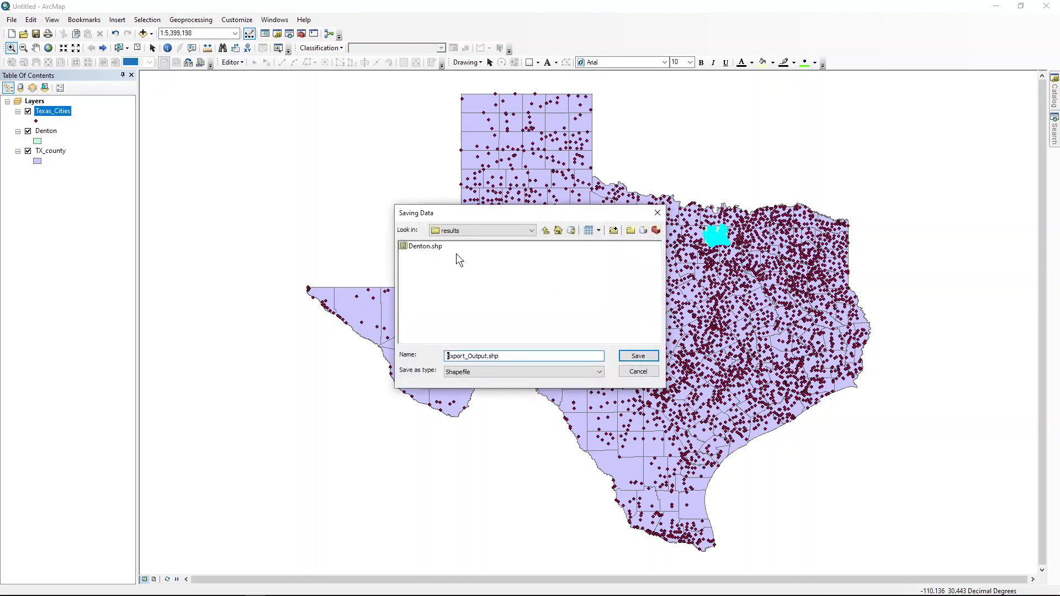
double_click(502, 355)
type("Denton_cities.shp")
left_click(636, 357)
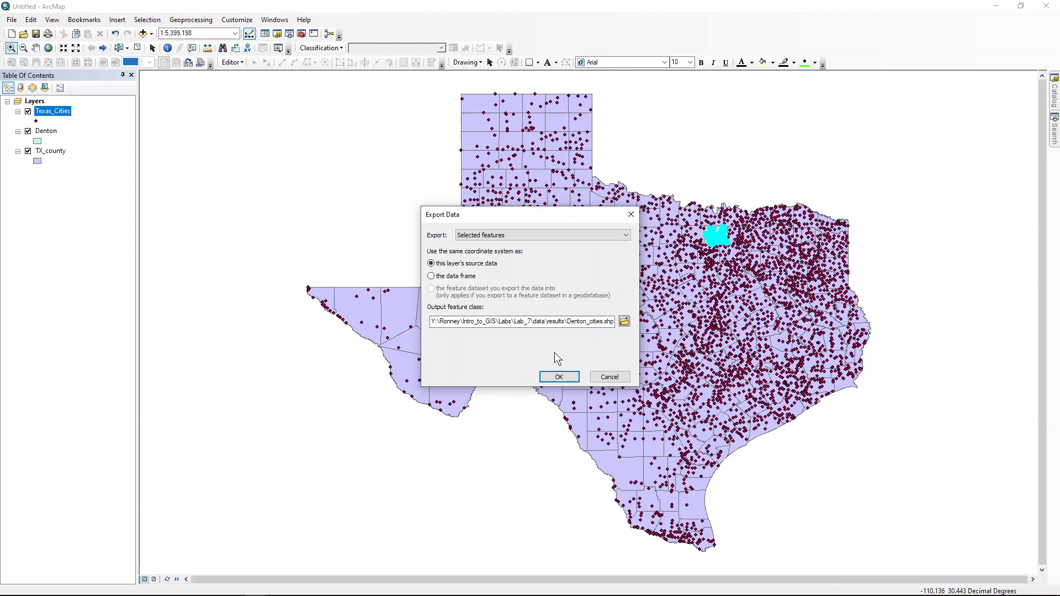
left_click(550, 380)
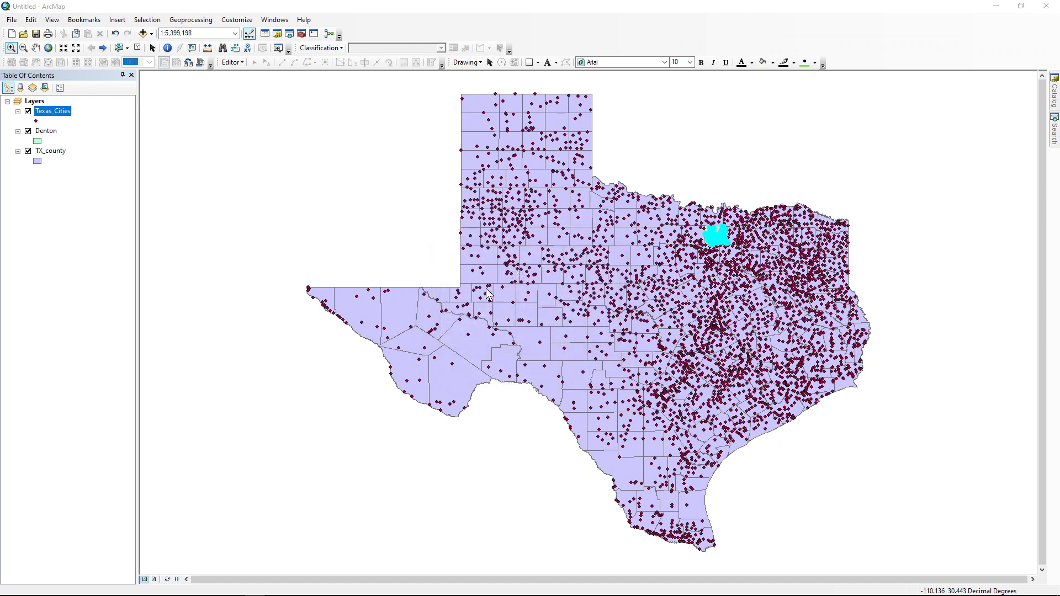
left_click(567, 344)
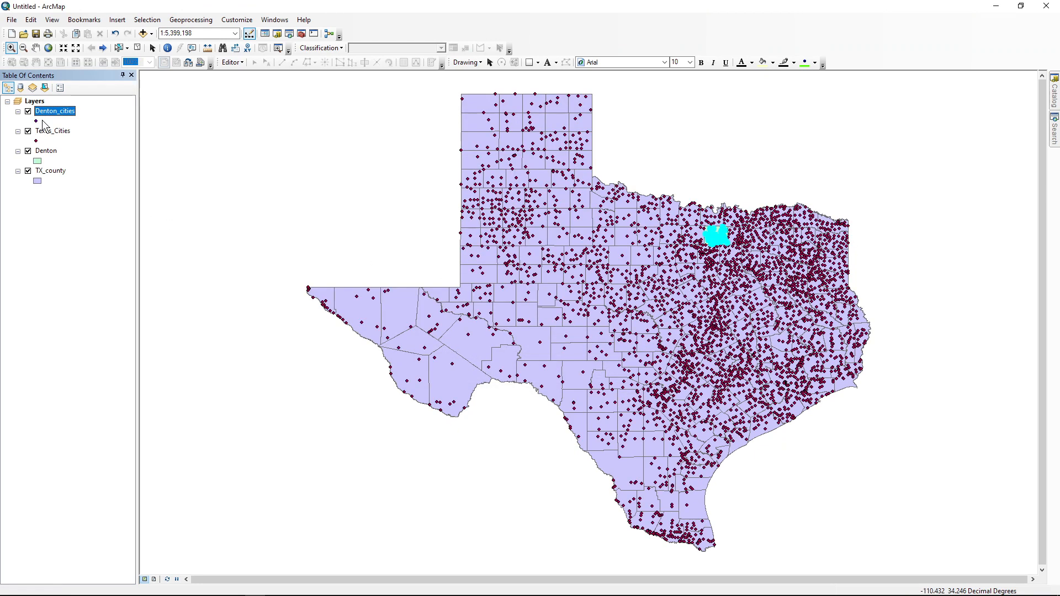
Hide the TX_county and Texas_Cities layers to inspect the exported Denton cities, and show both layers again.
left_click(28, 171)
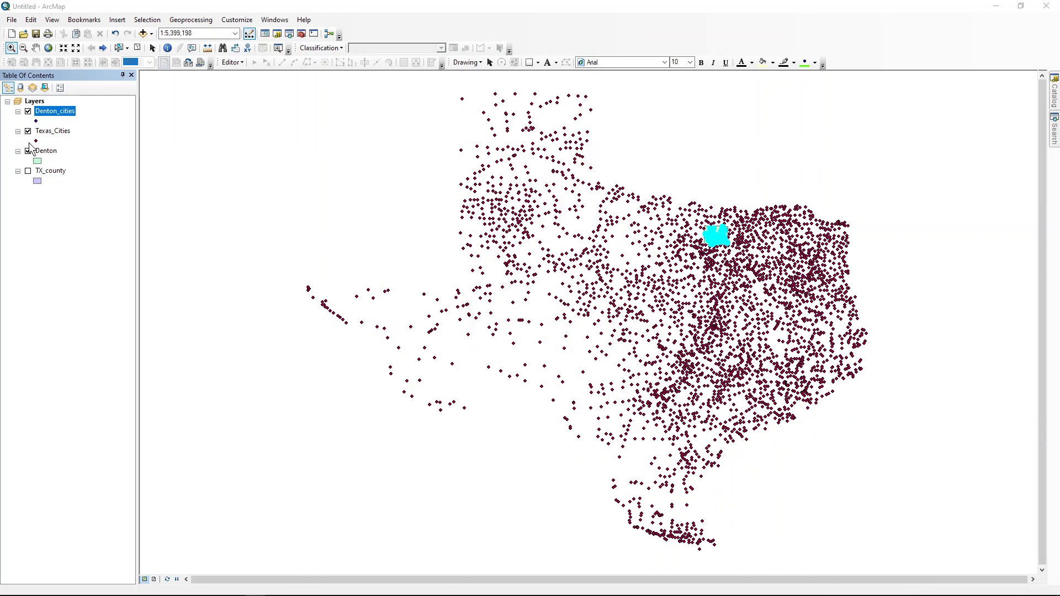
left_click(28, 132)
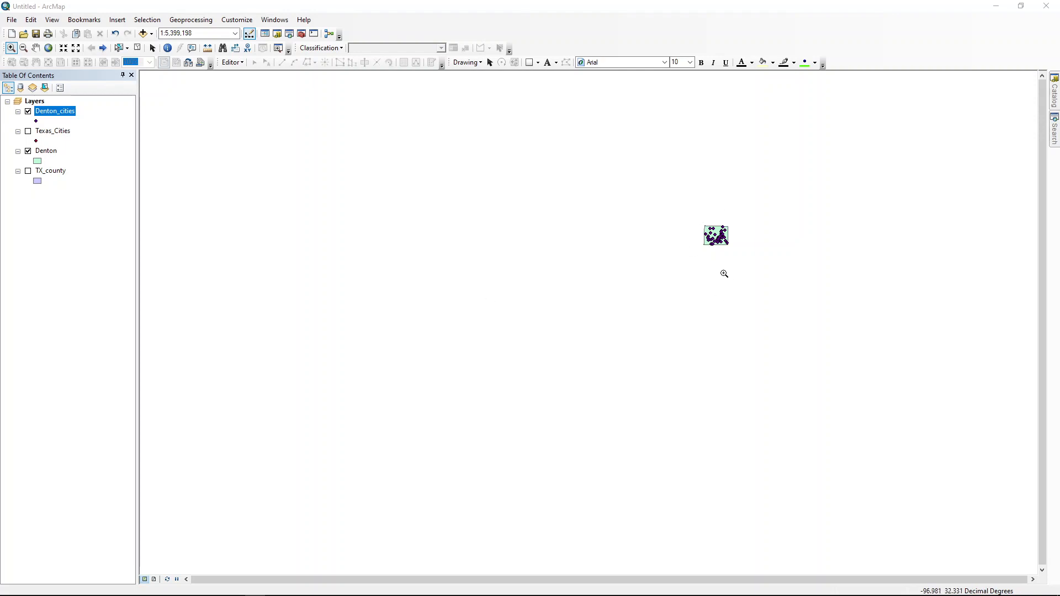
left_click(28, 130)
left_click(28, 171)
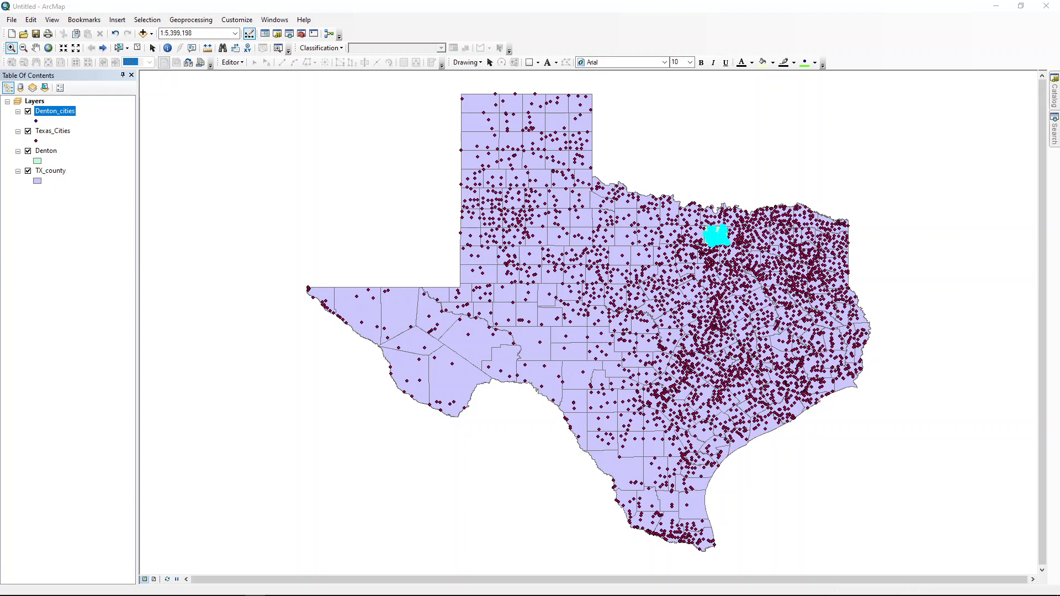
Clear the selection and select by location the TX_county features that touch the boundary of the Denton source layer.
left_click(138, 49)
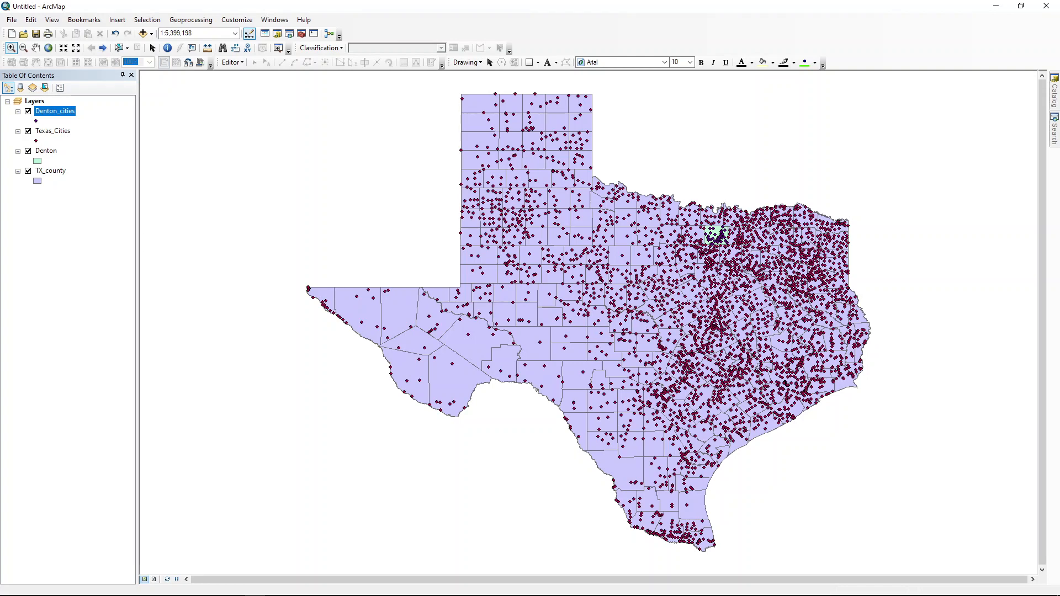
left_click(150, 25)
left_click(164, 47)
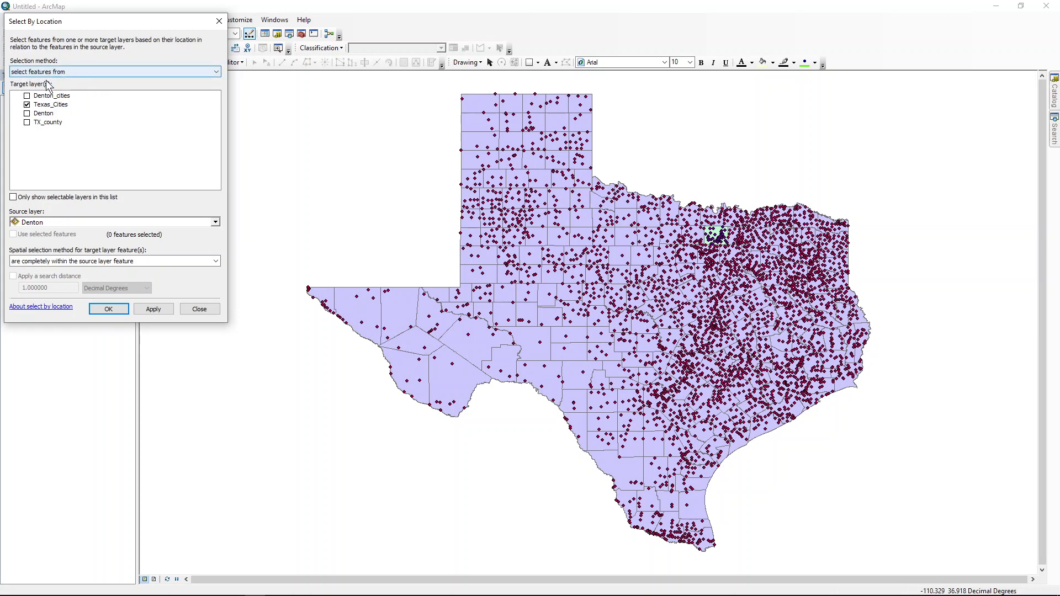
left_click(27, 104)
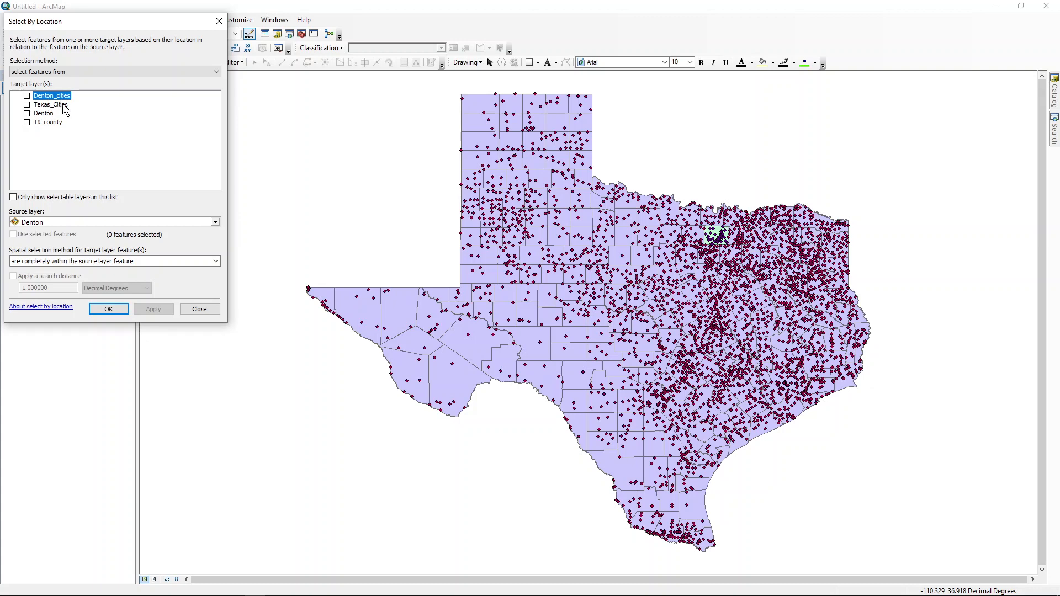
left_click(27, 123)
left_click(106, 261)
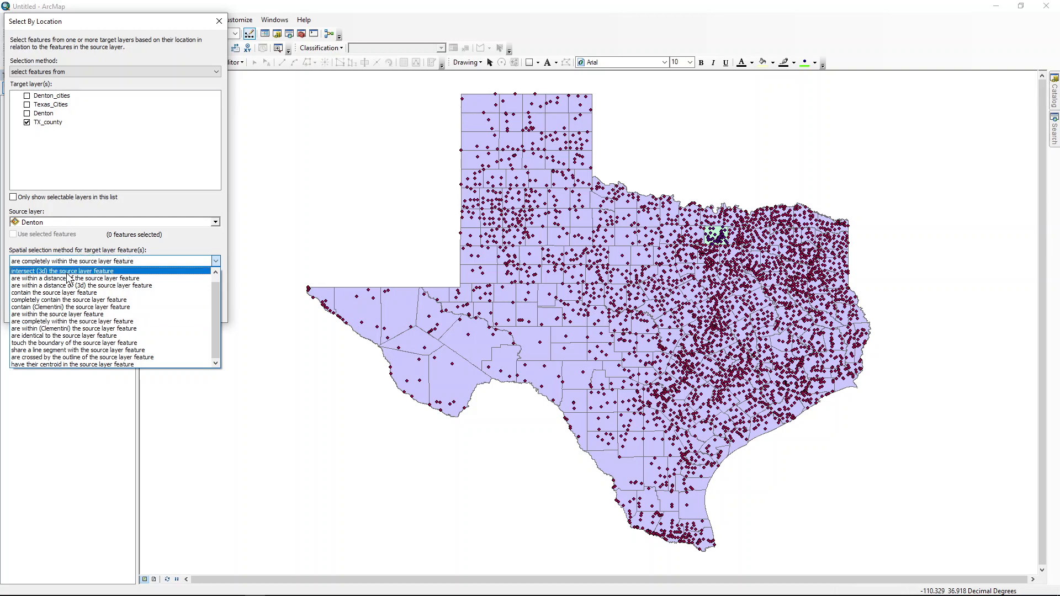
left_click(54, 343)
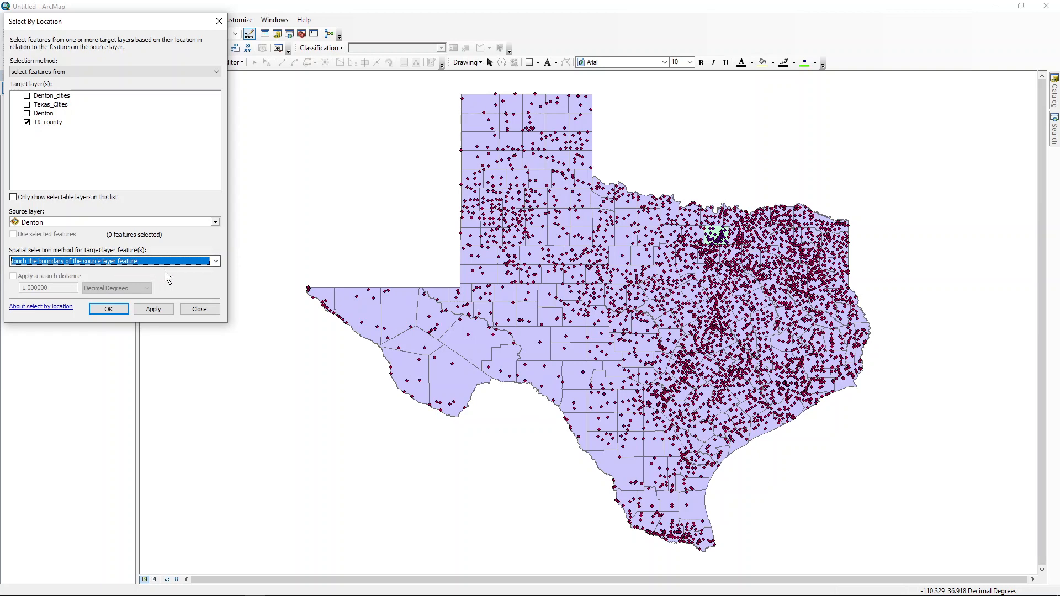
left_click(153, 310)
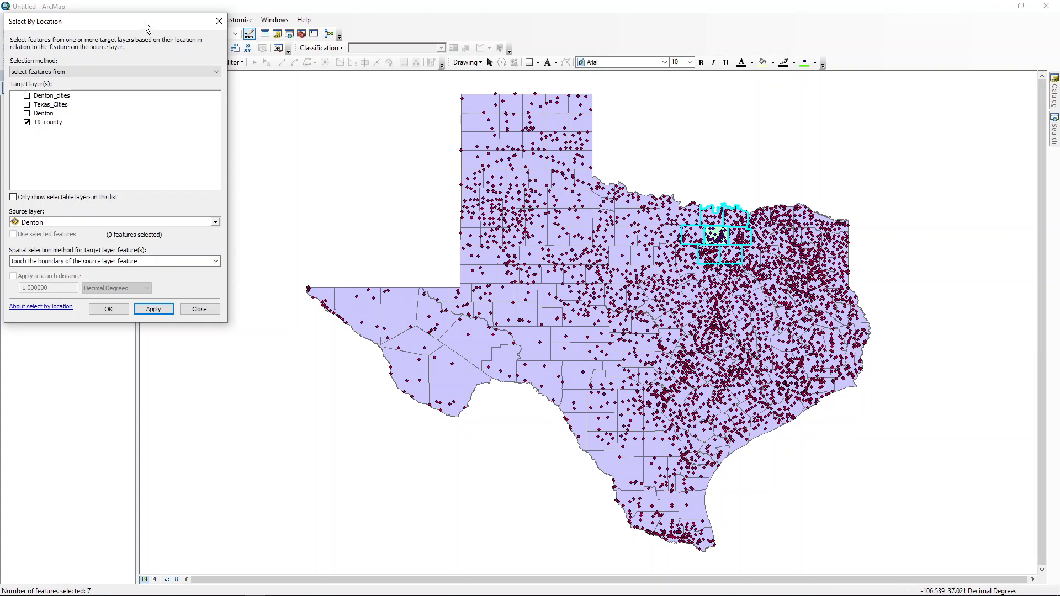
left_click_drag(143, 22, 257, 87)
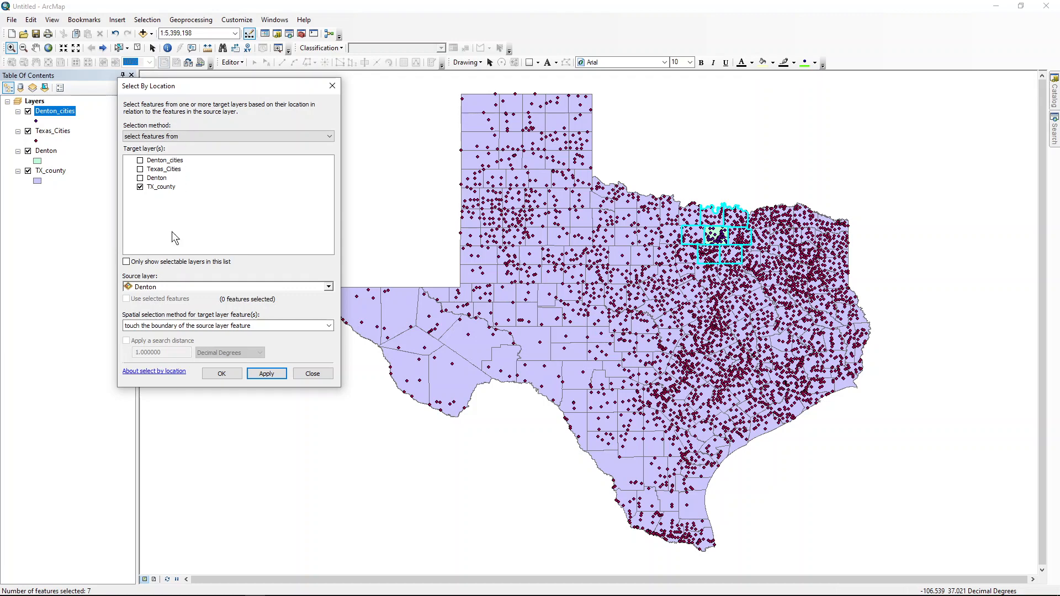
left_click(221, 376)
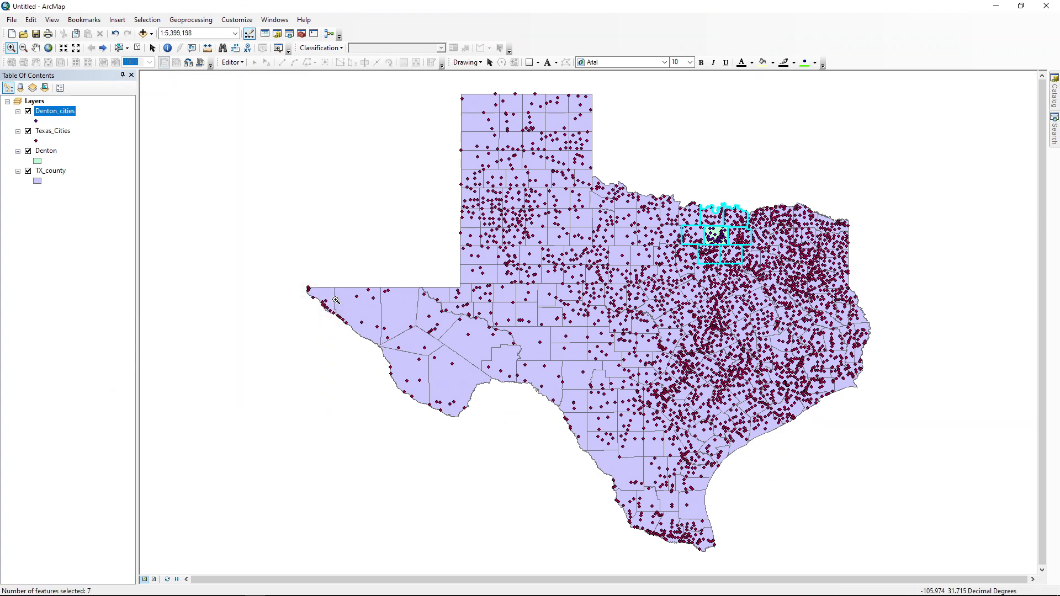
left_click_drag(678, 191, 757, 280)
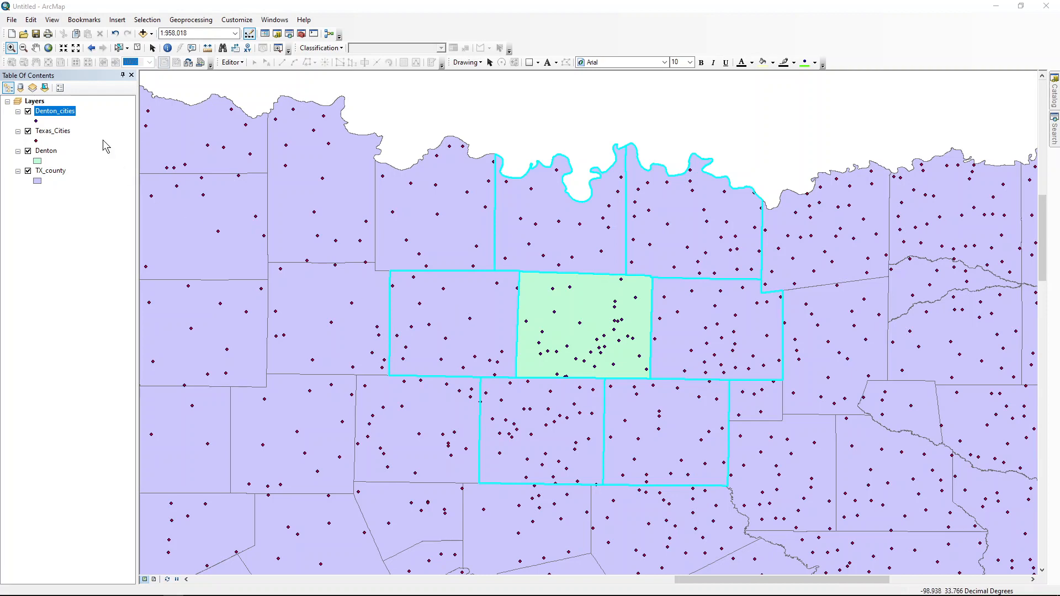
left_click(91, 48)
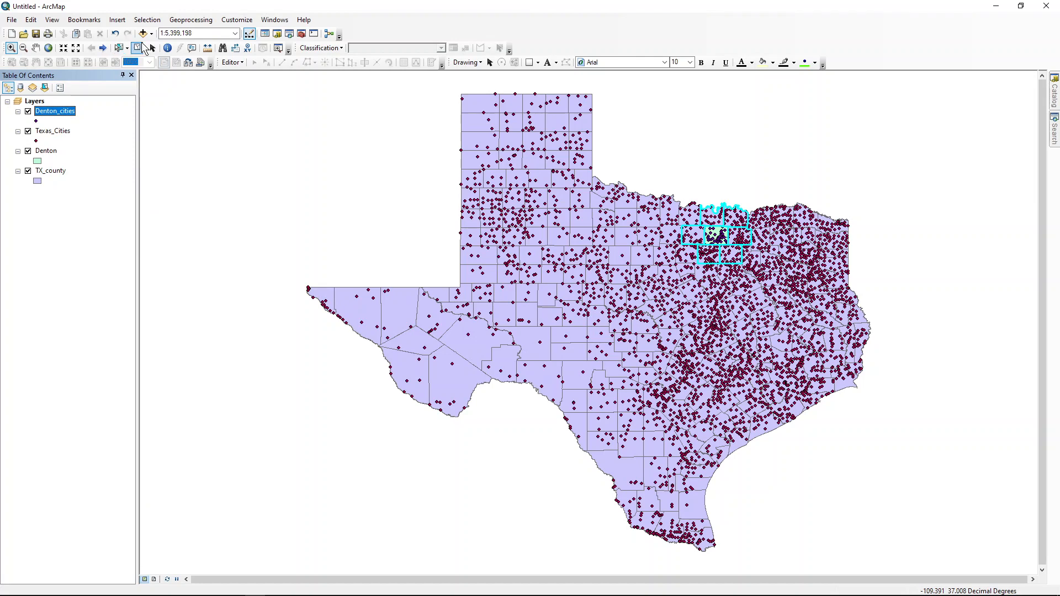
Start saving the map document under a new name and browse to Intro_to_GIS\Labs\Lab_7 on the Public (Y:) drive.
left_click(12, 21)
left_click(35, 70)
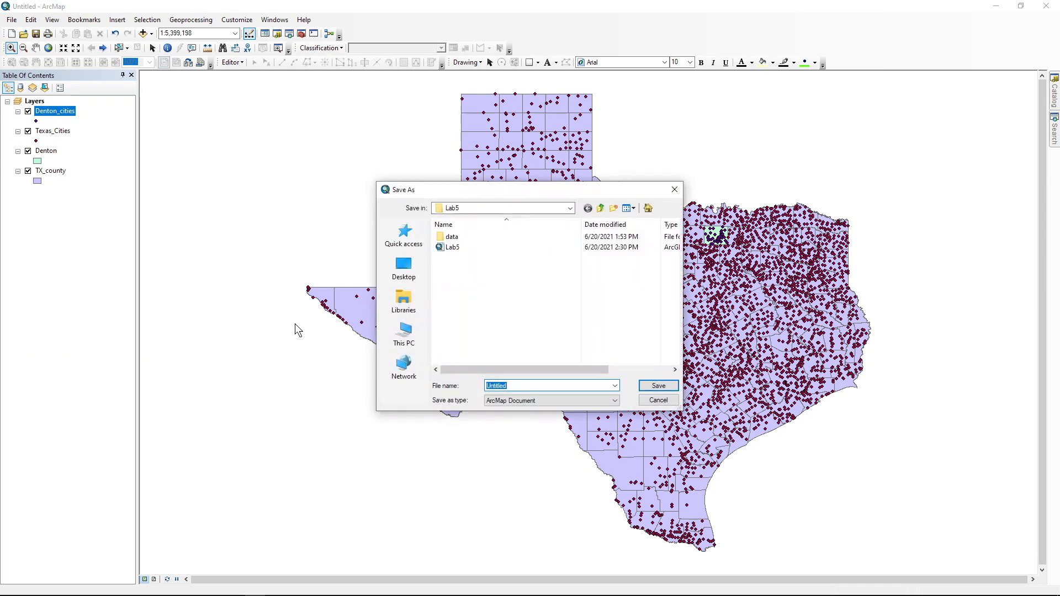
left_click(602, 209)
left_click(602, 210)
left_click(602, 210)
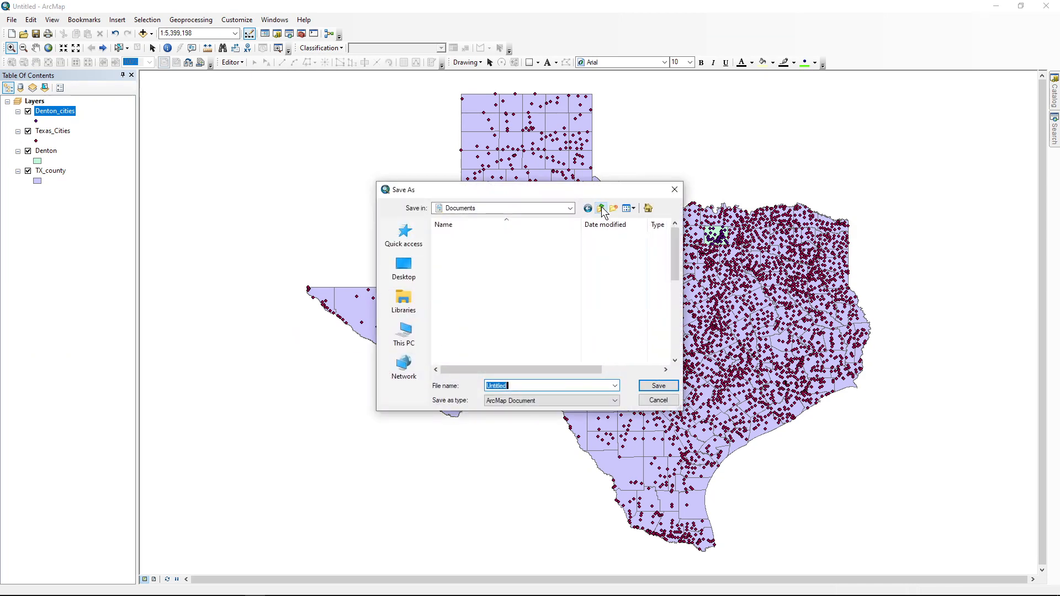
left_click(407, 342)
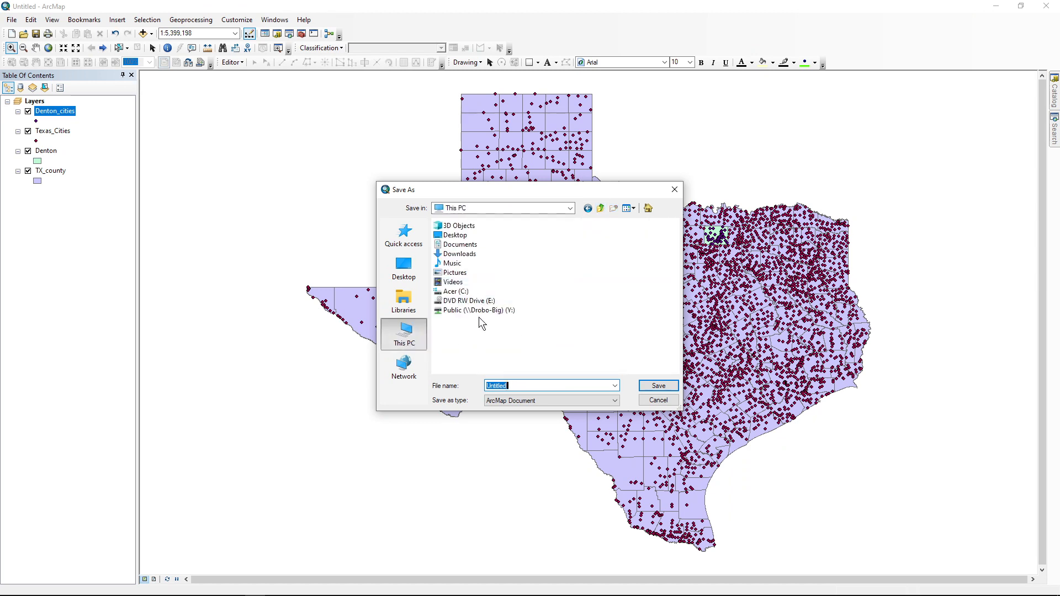
double_click(475, 309)
double_click(456, 258)
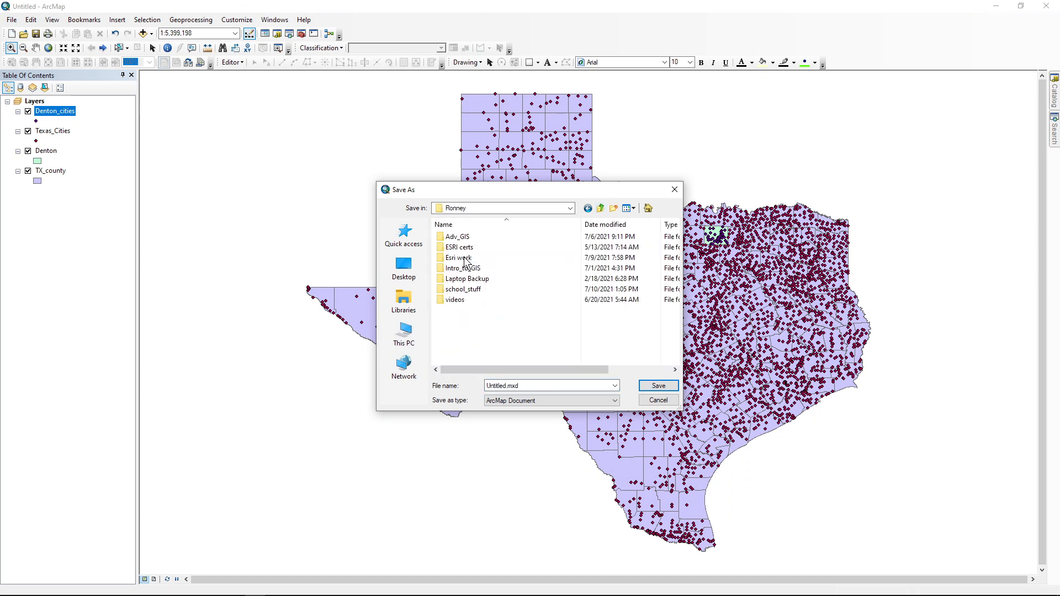
left_click(466, 270)
double_click(465, 269)
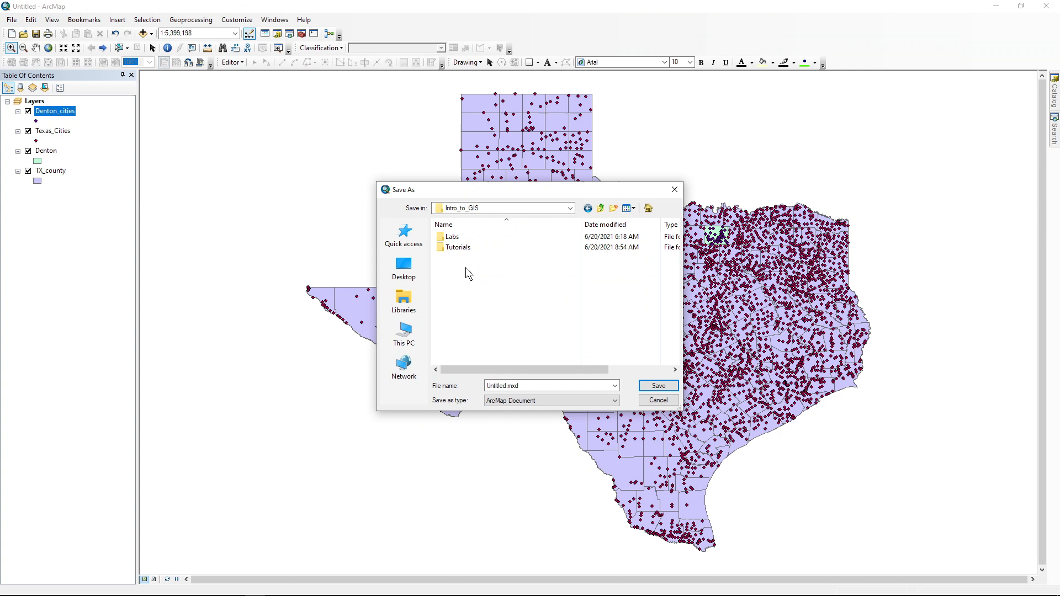
double_click(461, 238)
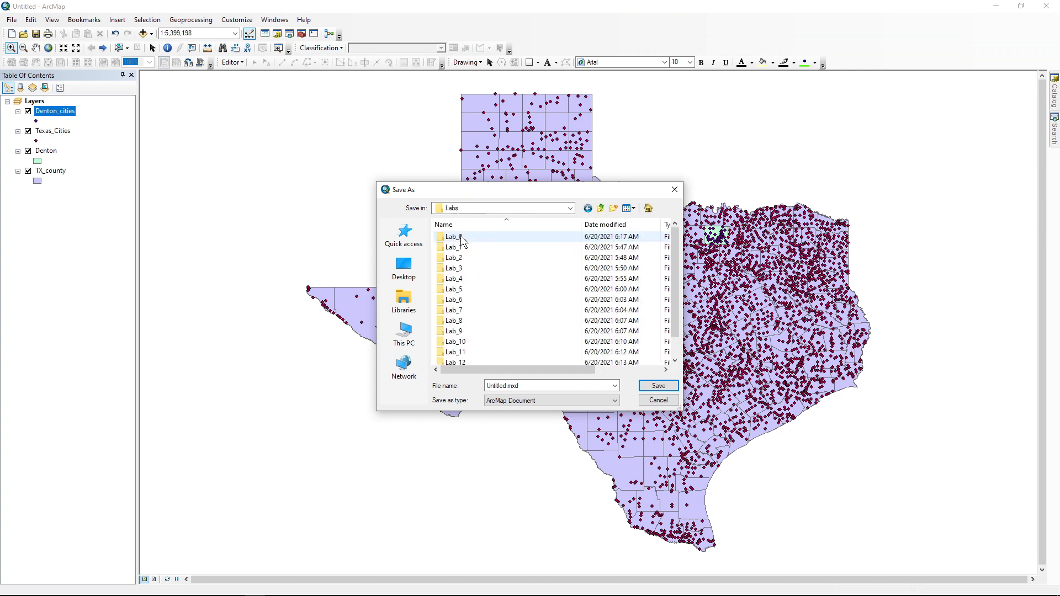
double_click(466, 309)
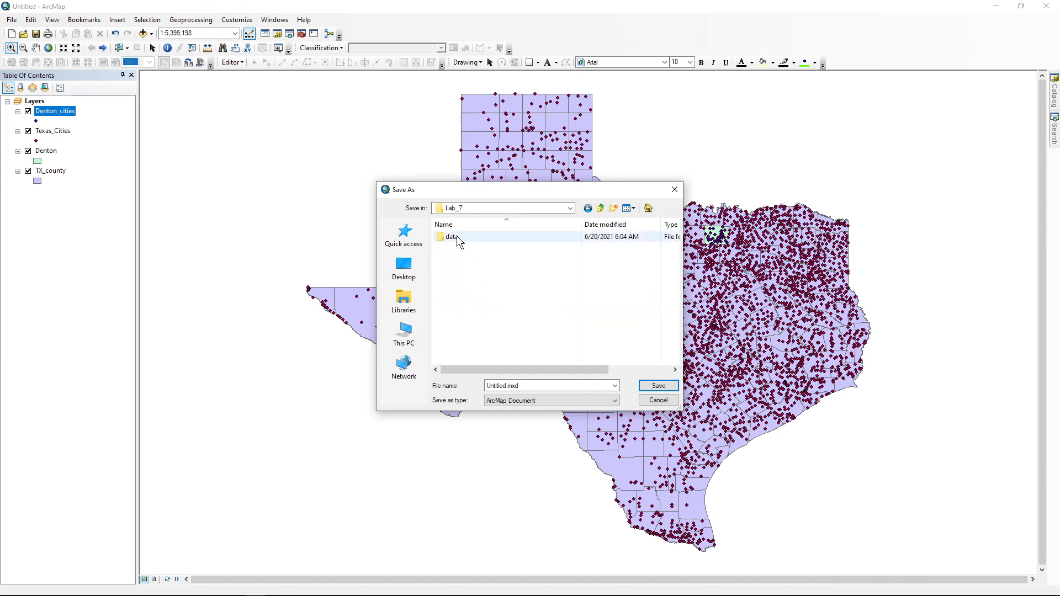
Name the map document Lab7.mxd and save it in the Lab_7 folder.
left_click(538, 386)
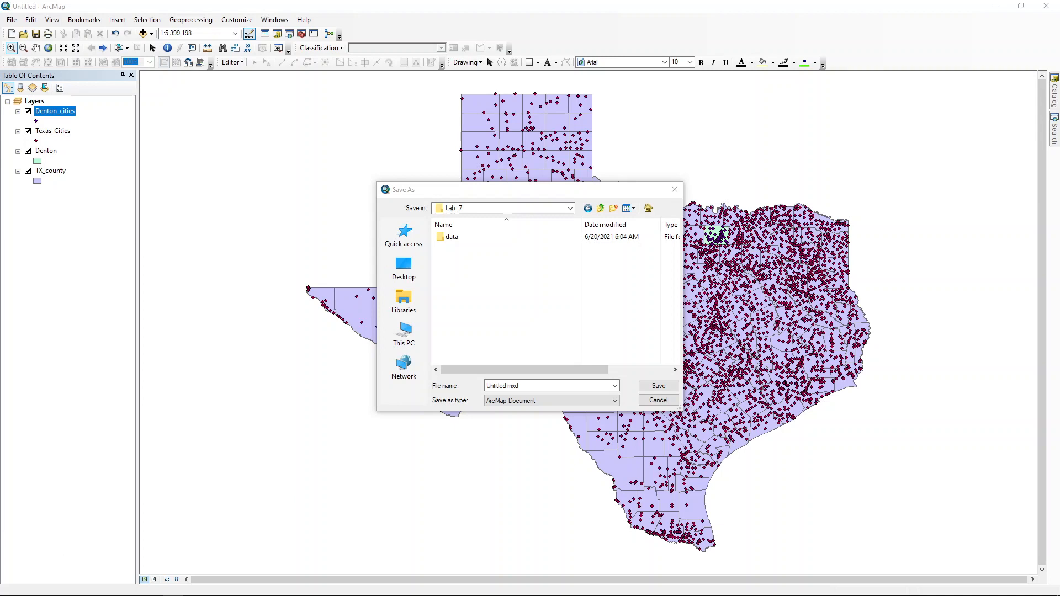
left_click(540, 385)
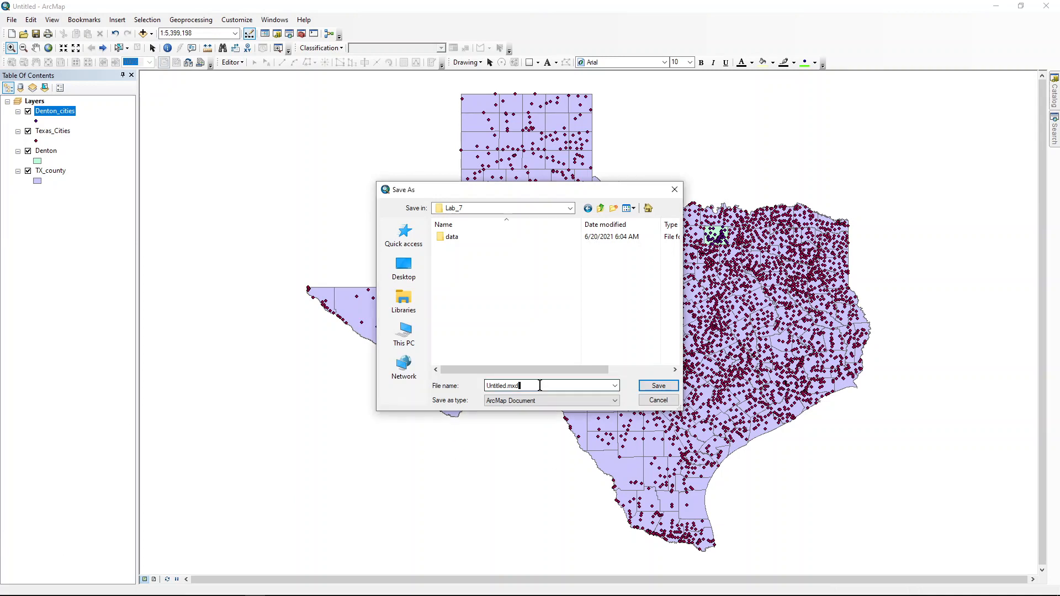
left_click_drag(521, 385, 442, 367)
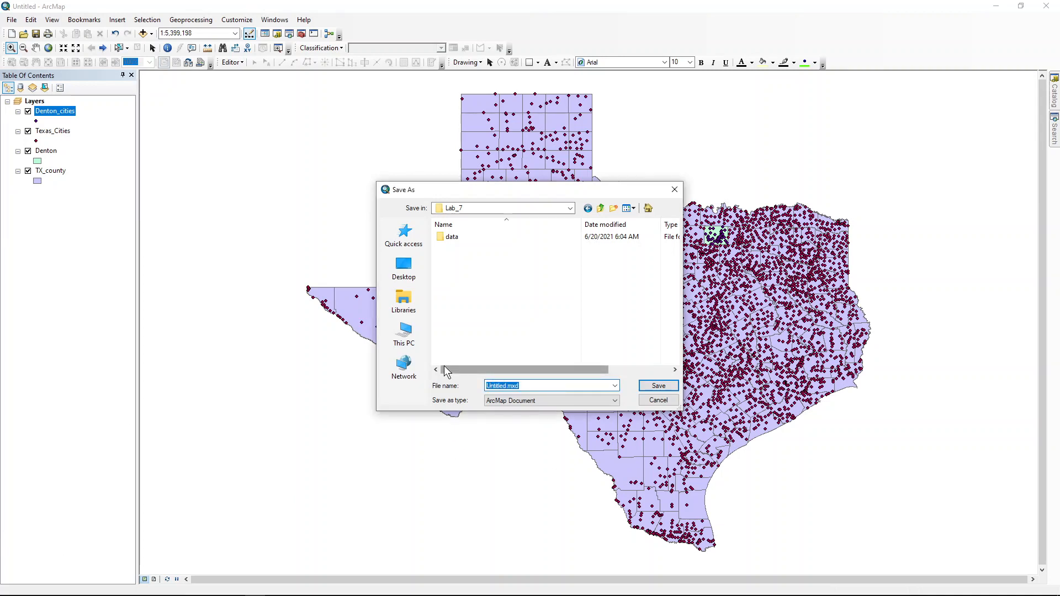
type("Lab7.mxd")
left_click(648, 385)
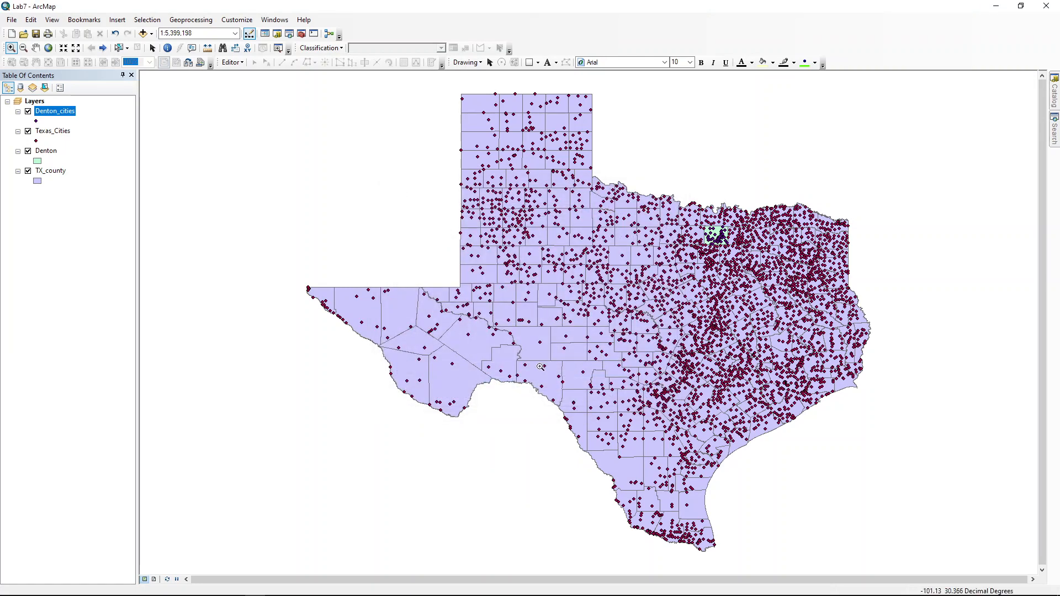
Start a Select By Attributes query on the TX_county layer and clear the previous Denton expression.
left_click(173, 595)
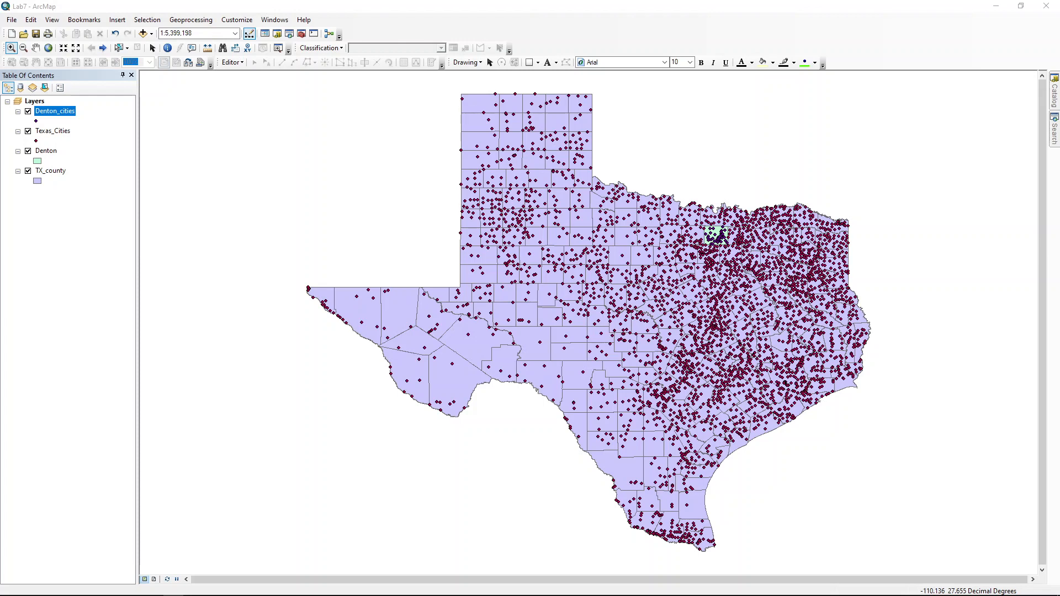
left_click(59, 172)
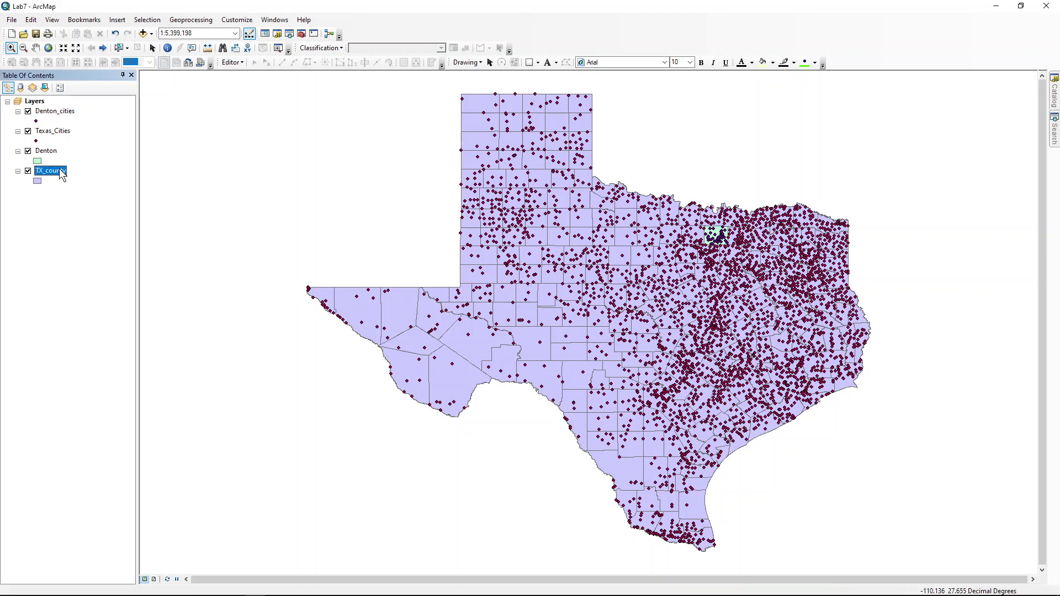
left_click(147, 20)
left_click(166, 33)
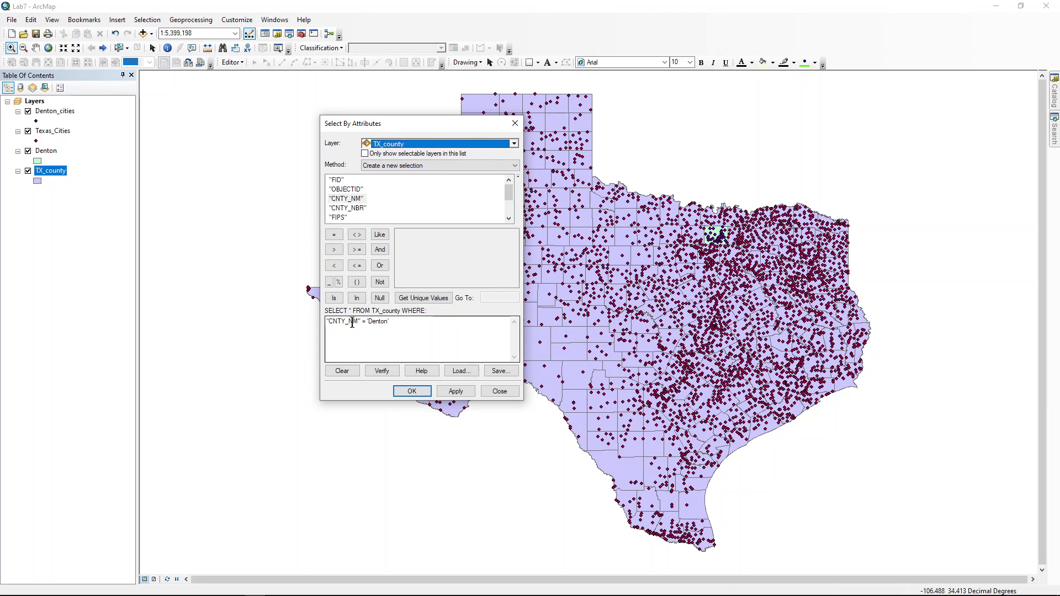
left_click_drag(389, 323, 298, 306)
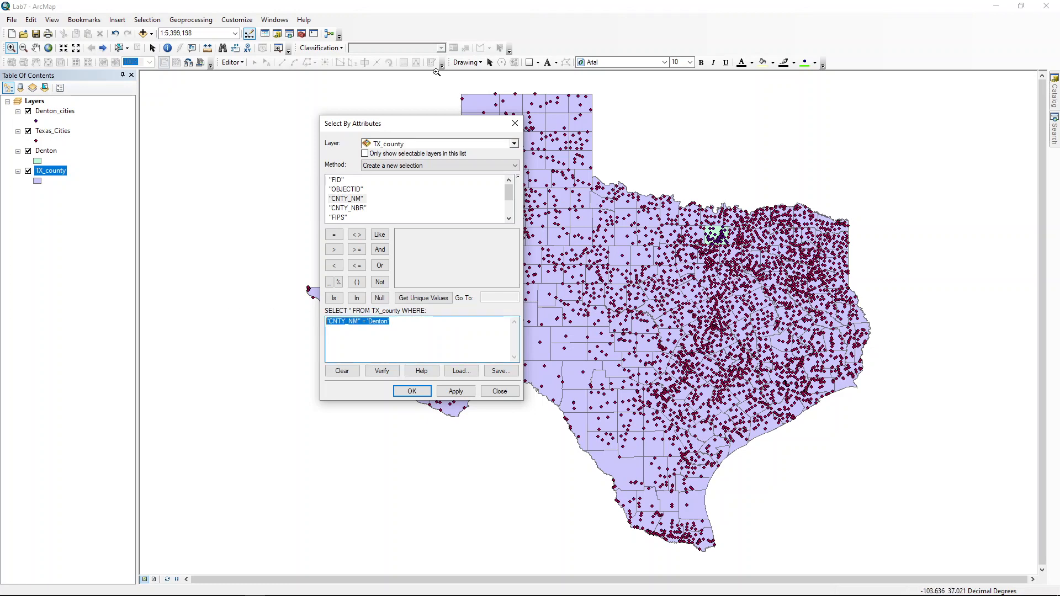
key("Delete")
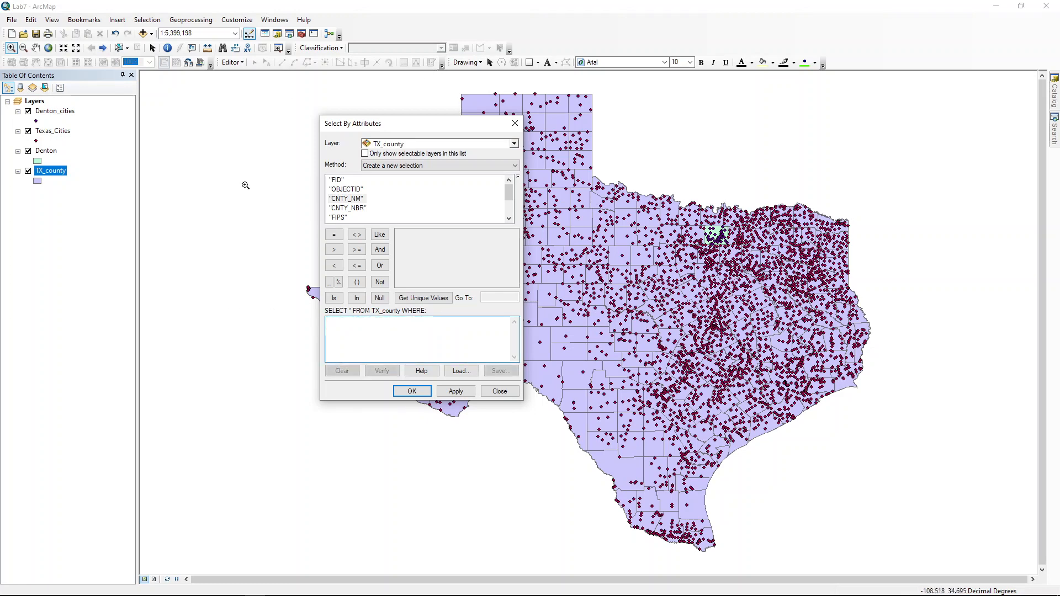
Build the expression "CNTY_NM" = 'Harris' using the field's unique values and apply the selection to TX_county.
left_click(349, 200)
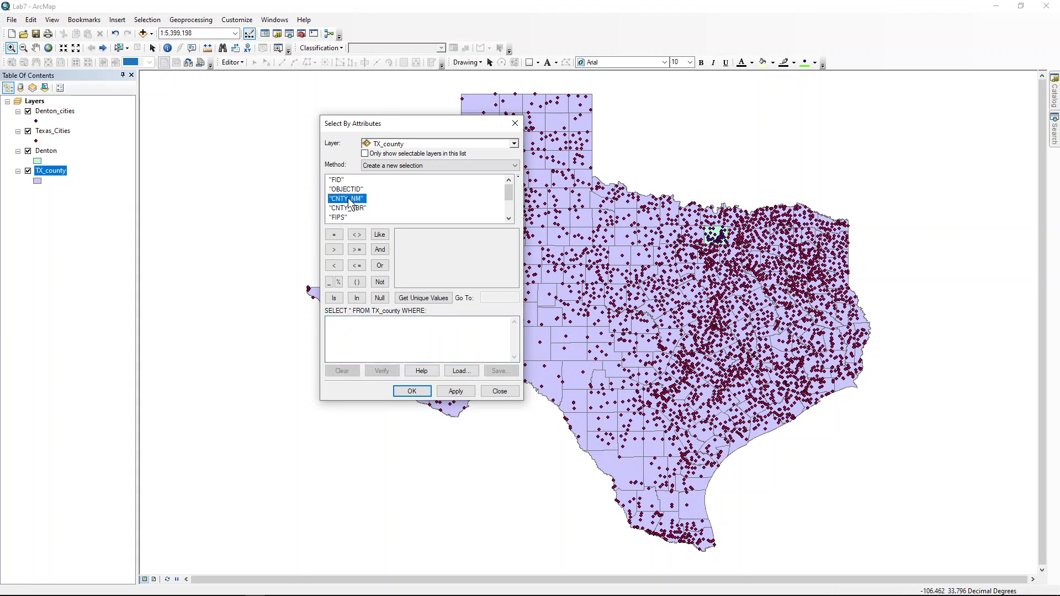
double_click(348, 199)
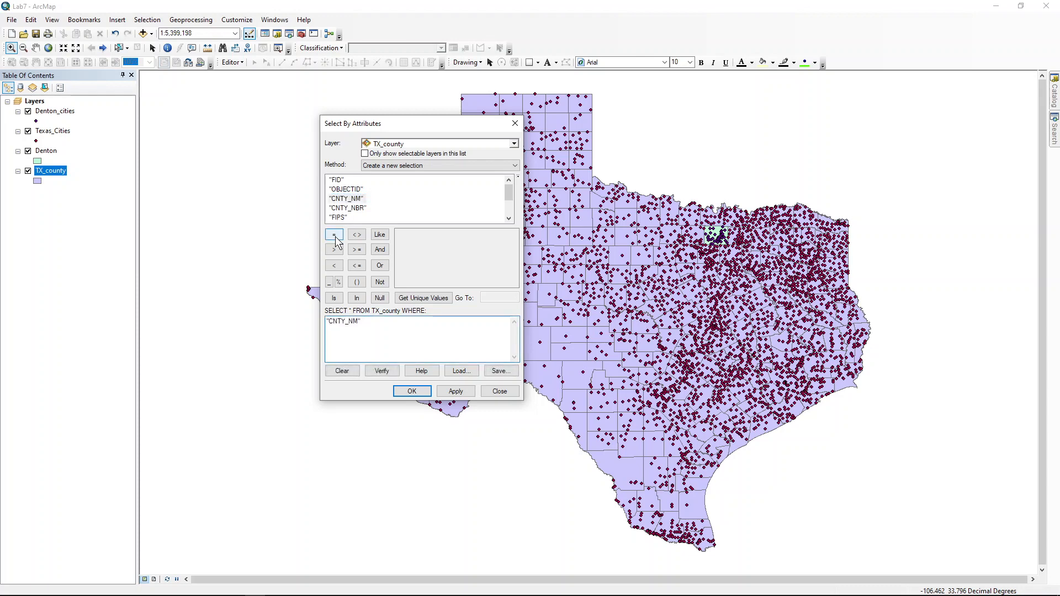
left_click(333, 234)
left_click(428, 298)
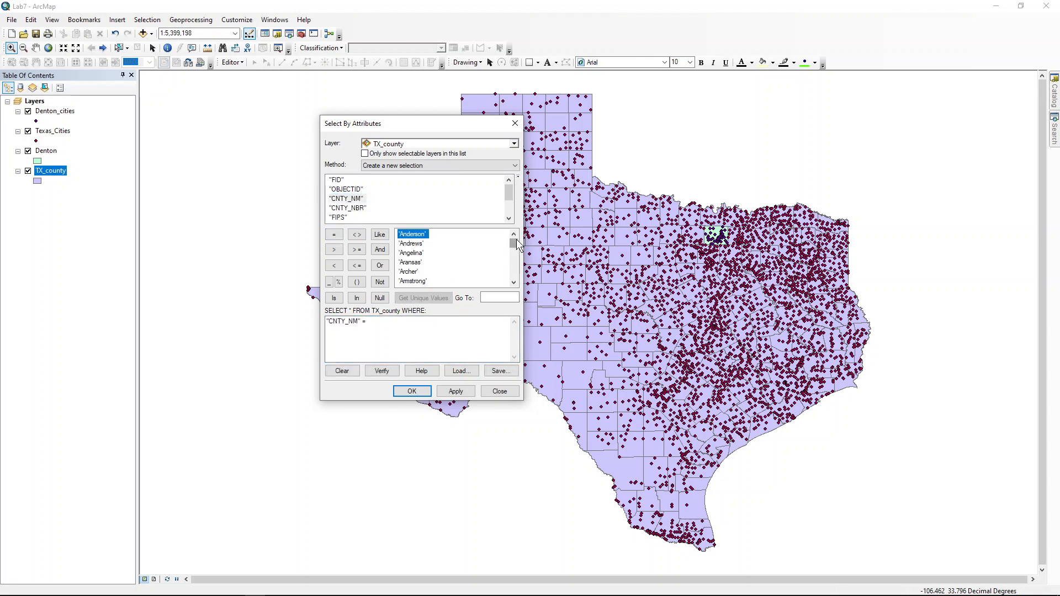
left_click_drag(514, 239, 515, 259)
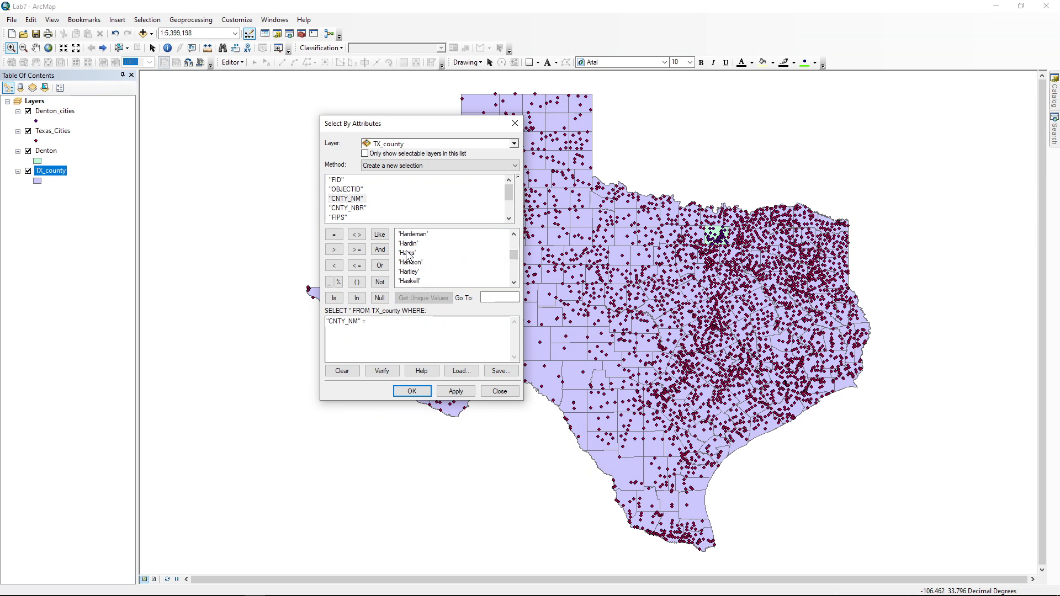
double_click(407, 254)
left_click(456, 391)
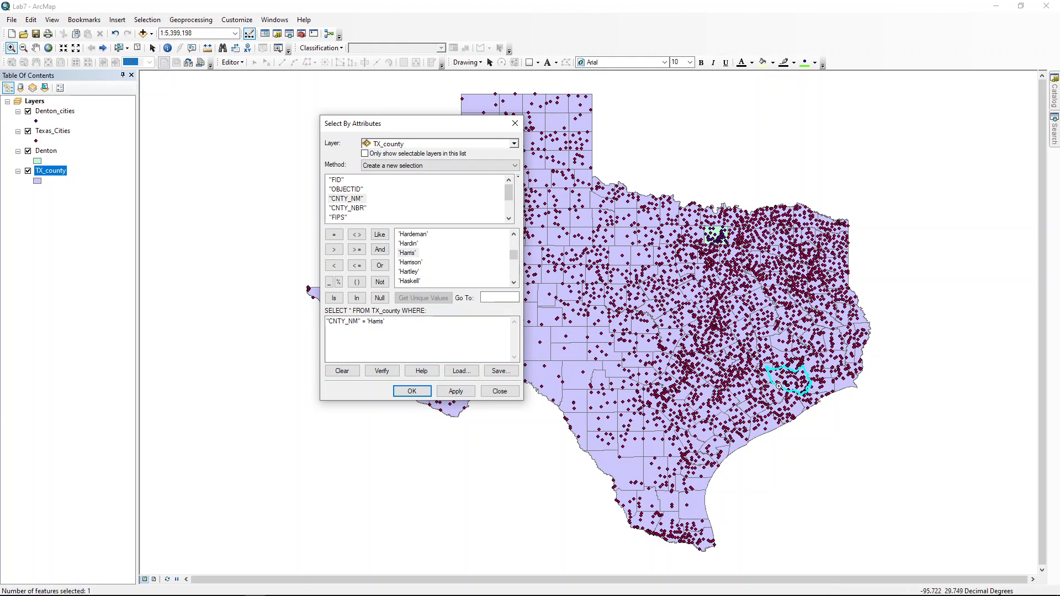
left_click(398, 390)
Start exporting the selected TX_county feature and browse for the output location, keeping the results folder.
right_click(50, 174)
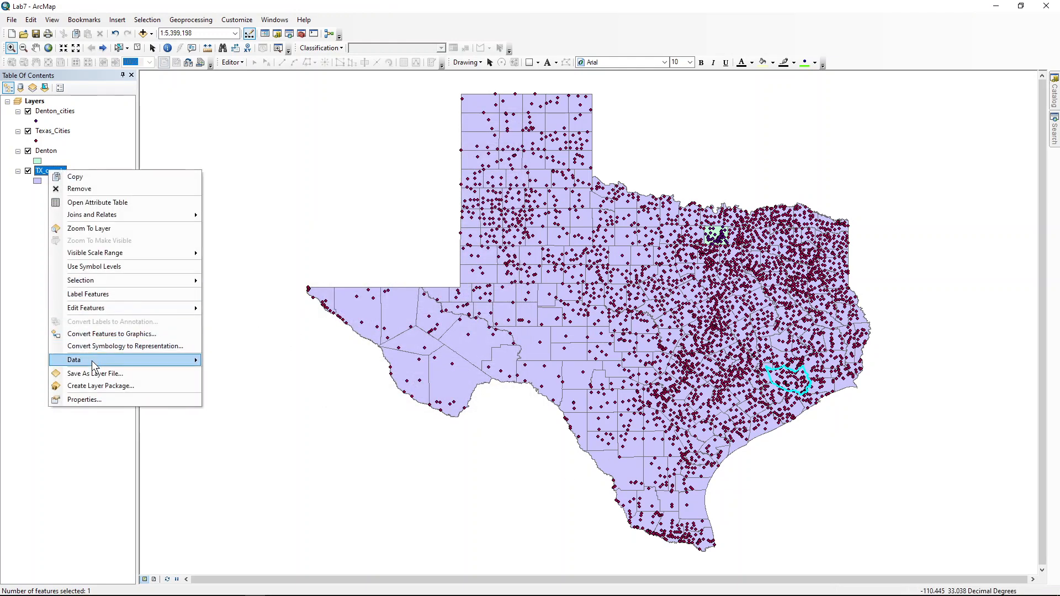
mouse_move(166, 359)
left_click(239, 373)
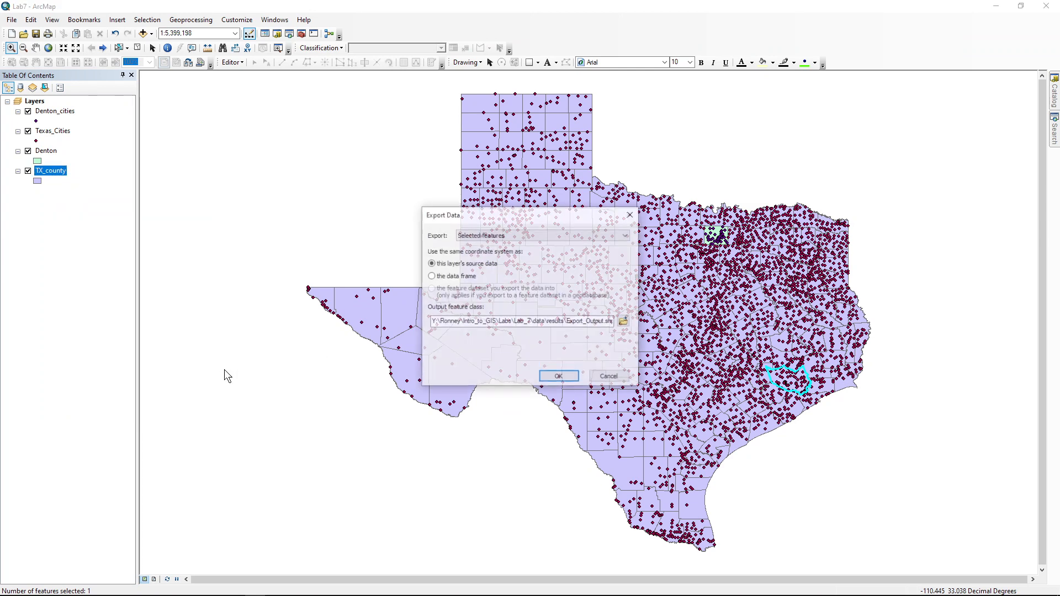
left_click(624, 322)
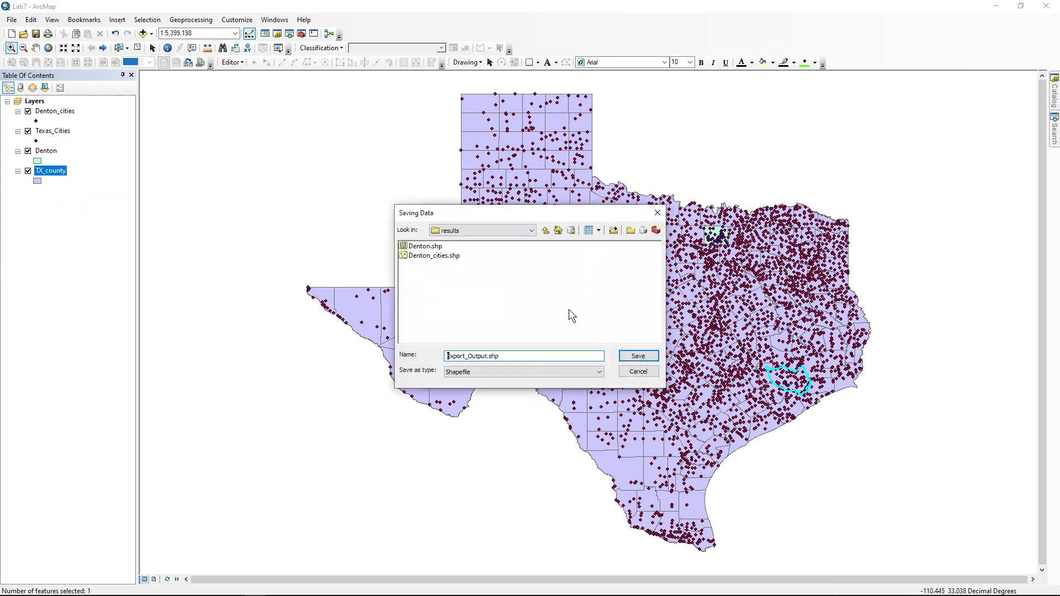
double_click(513, 355)
left_click(532, 231)
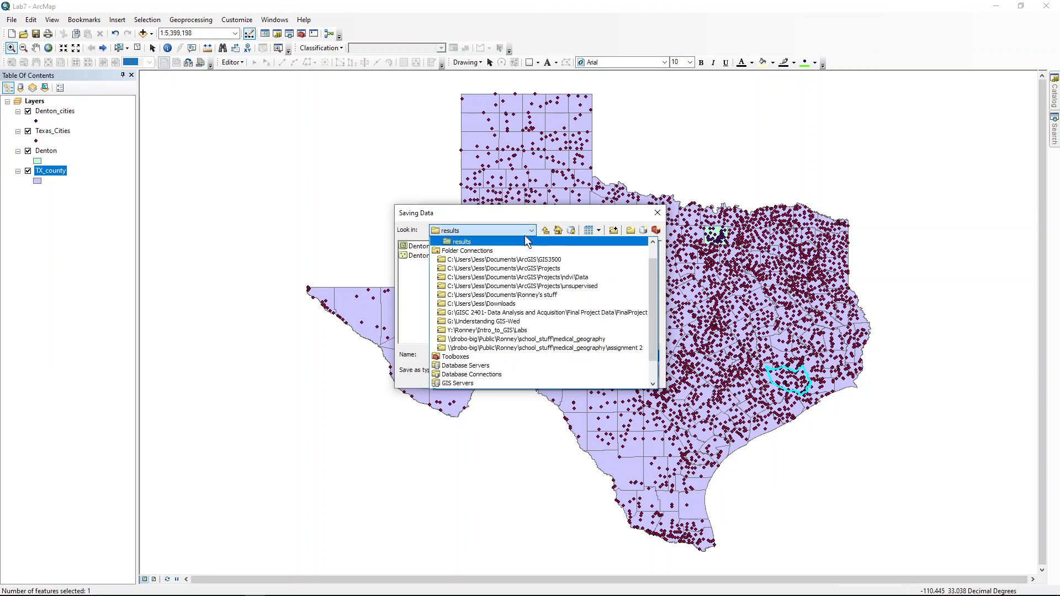
scroll(552, 276, "up", 1)
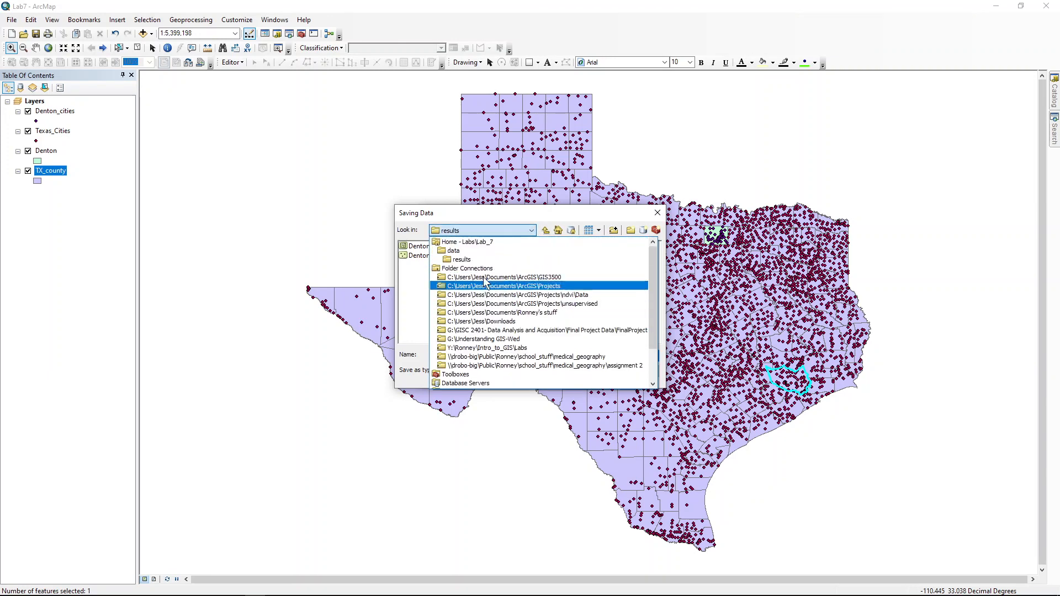
left_click(557, 214)
Name the output shapefile Harris, export it, and add it to the map as a layer.
left_click(508, 355)
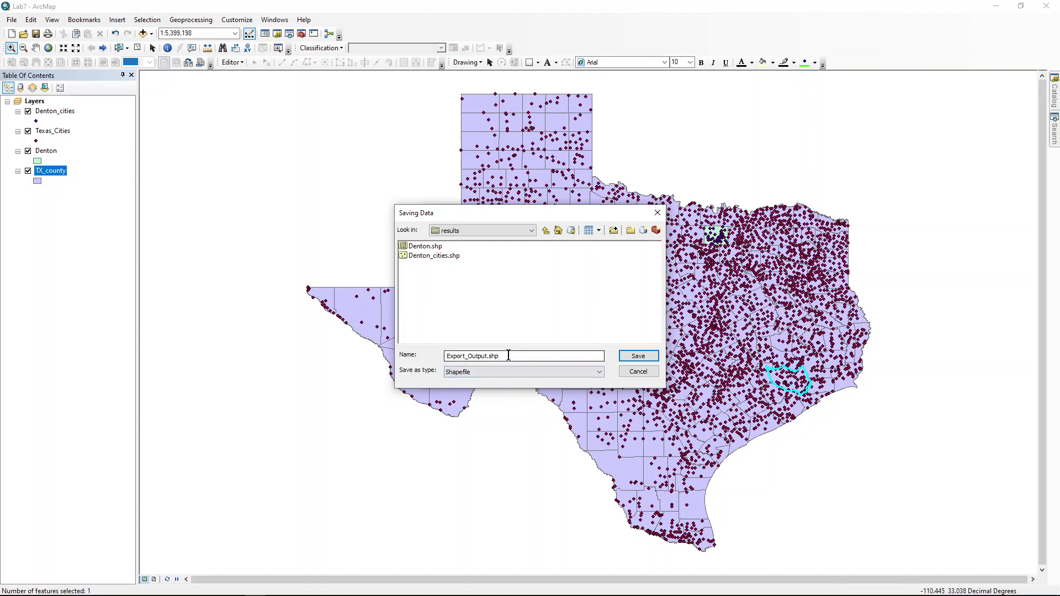
left_click_drag(509, 355, 384, 347)
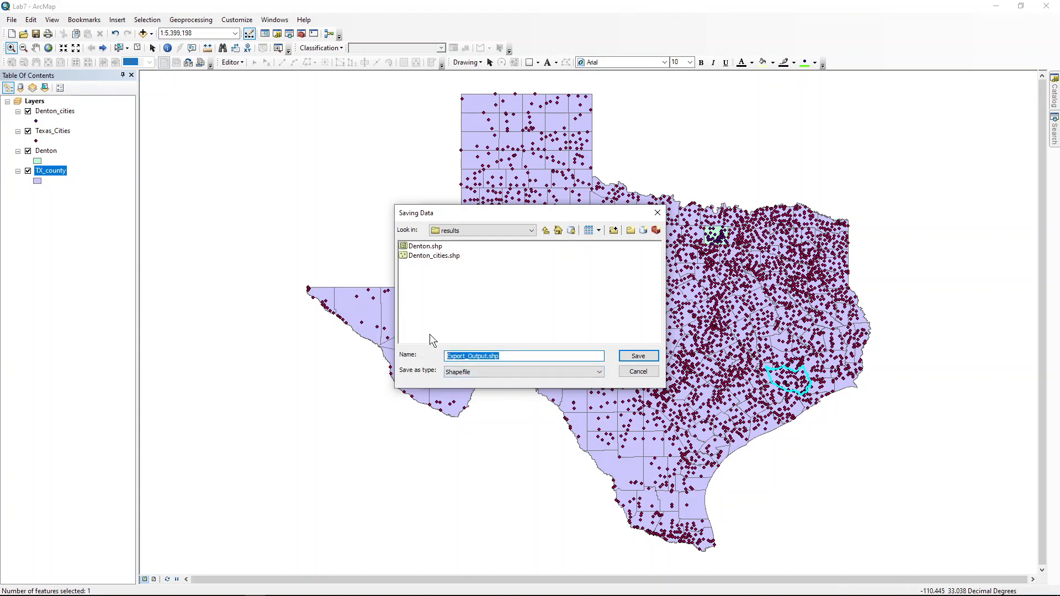
type("Harris")
key("Return")
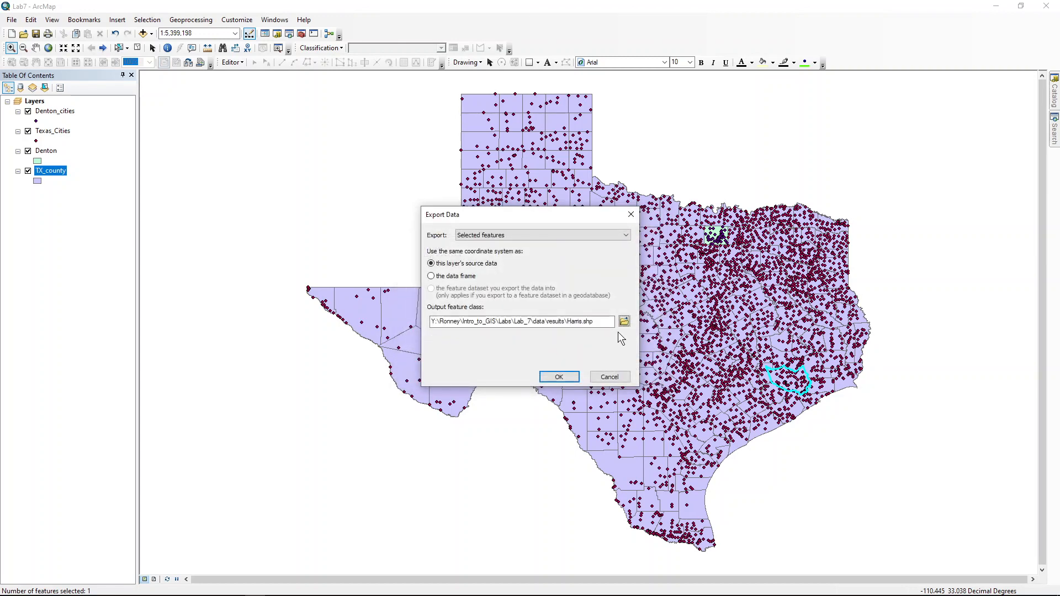
left_click(560, 378)
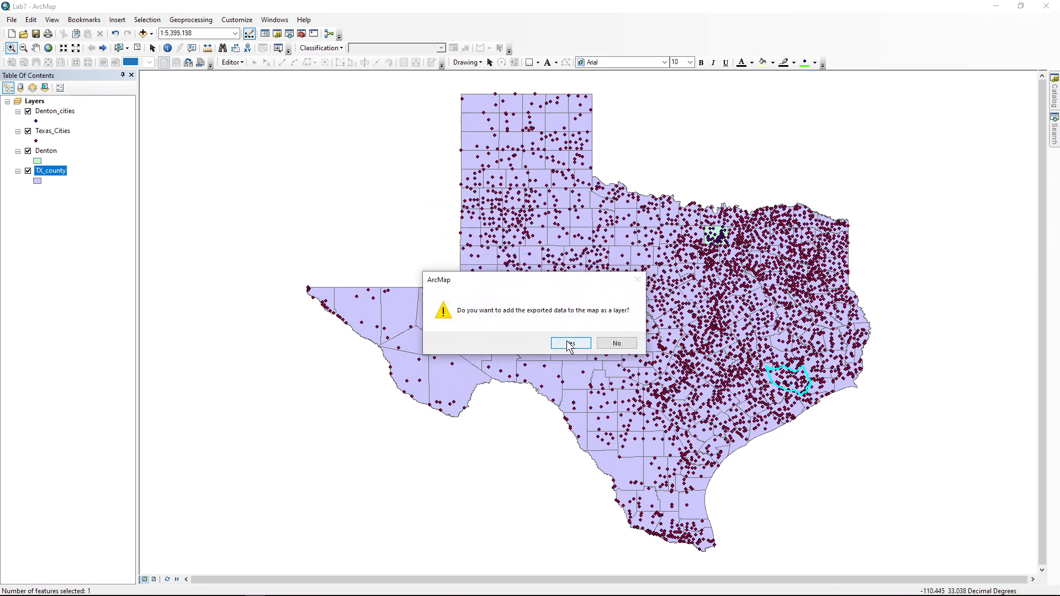
left_click(570, 343)
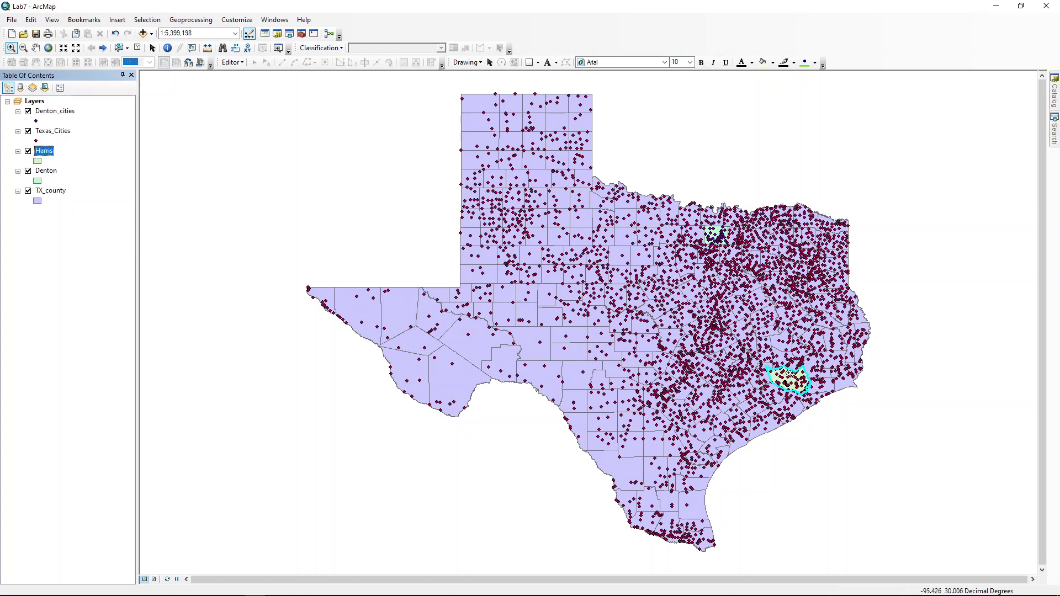
Clear the selected features and start a Select By Location query with Texas_Cities as the only target layer.
left_click(138, 48)
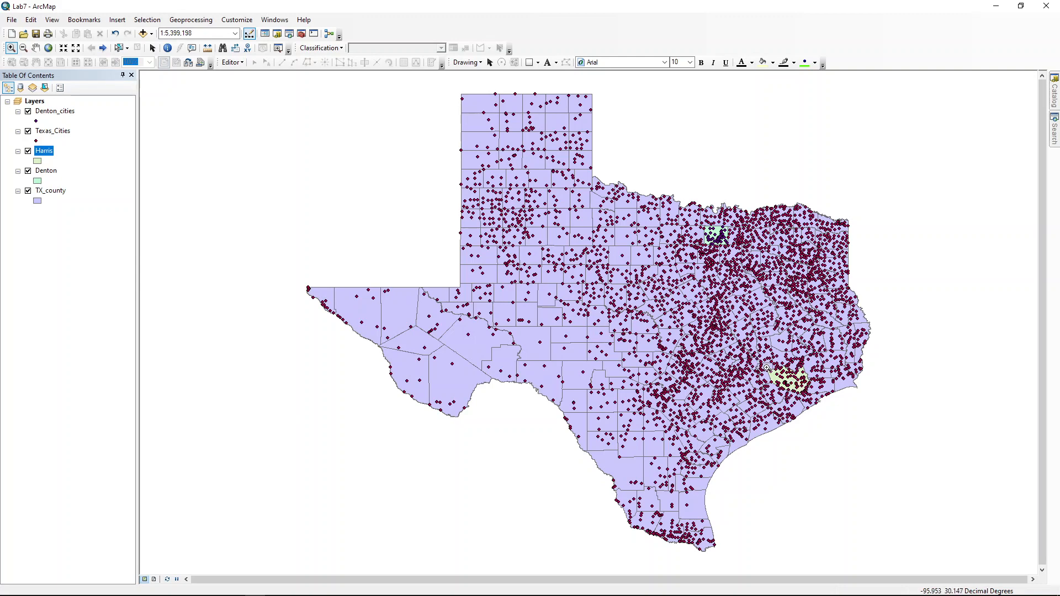
left_click_drag(764, 365, 812, 399)
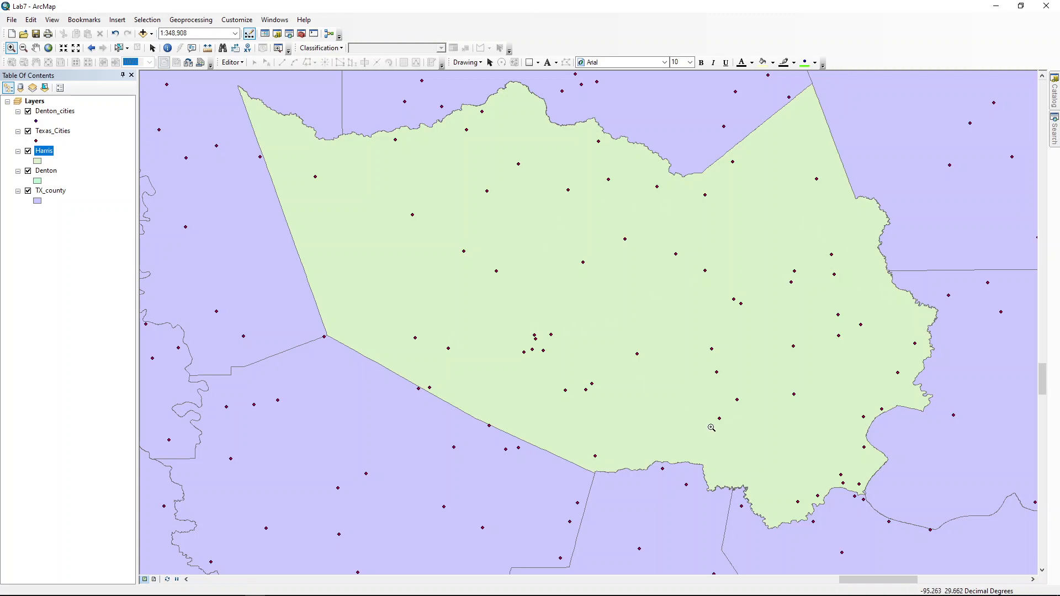
left_click(160, 20)
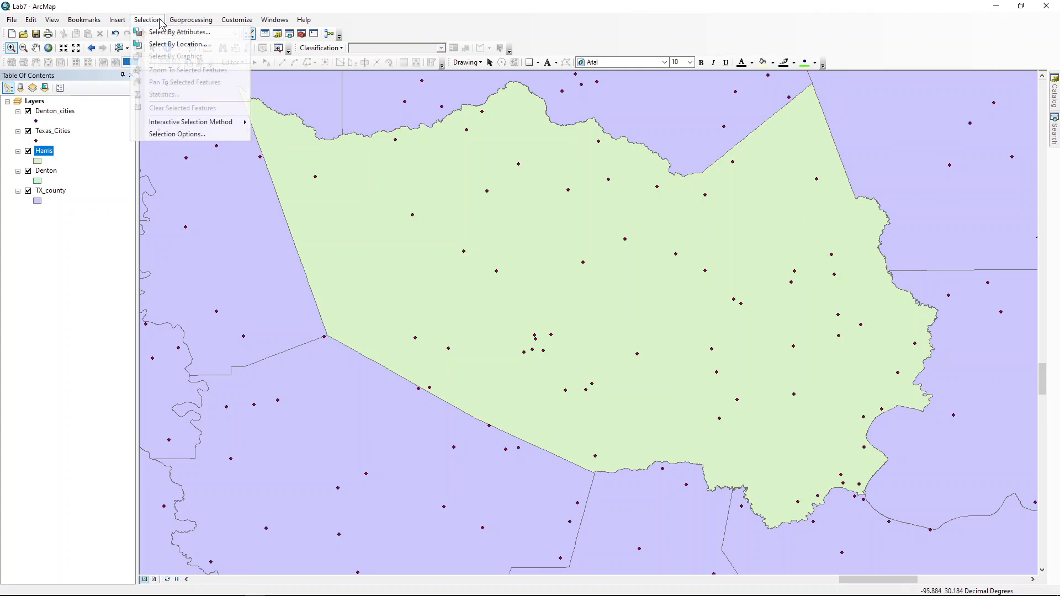
left_click(166, 44)
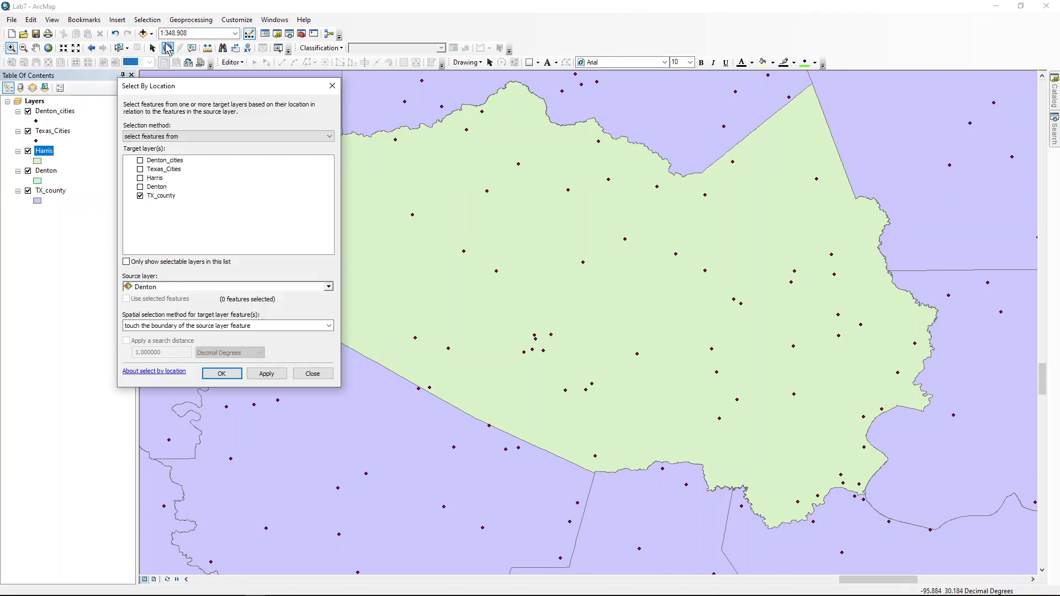
left_click(140, 196)
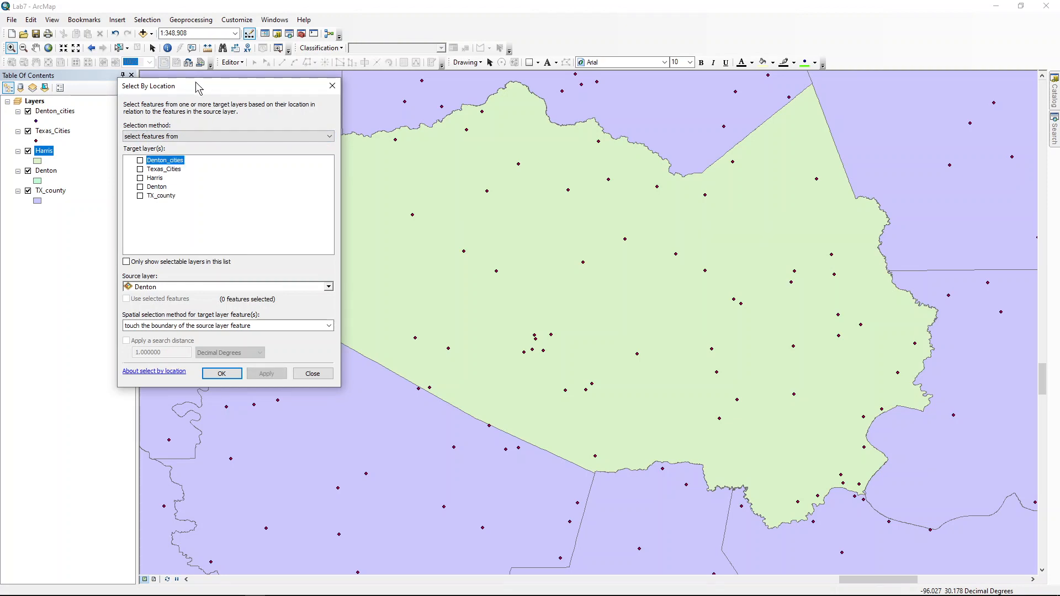
left_click_drag(202, 85, 495, 53)
left_click(433, 137)
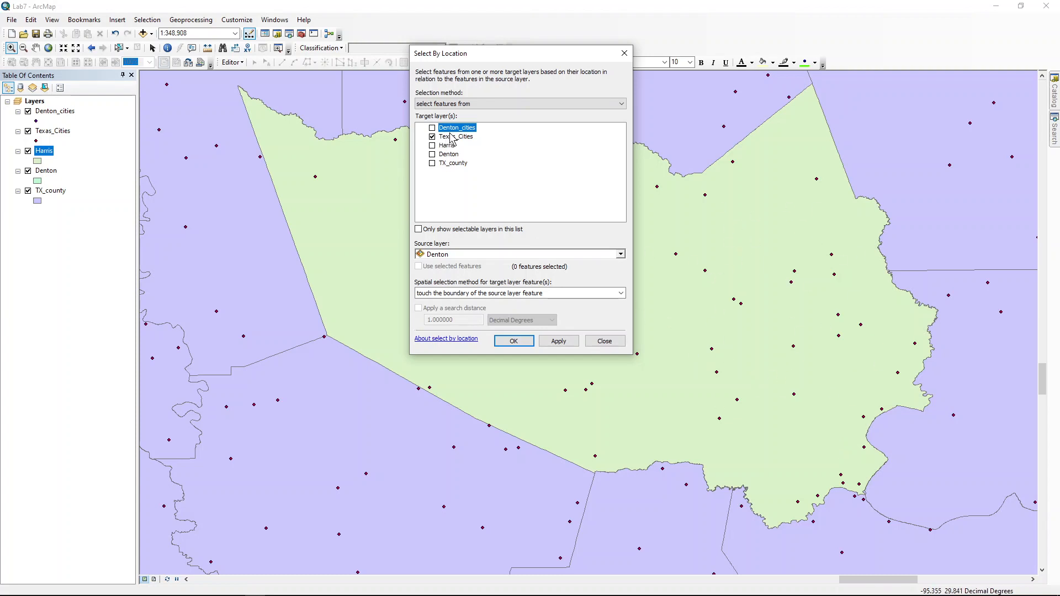
Select the Texas_Cities features that are completely within the Harris source layer feature.
left_click(445, 254)
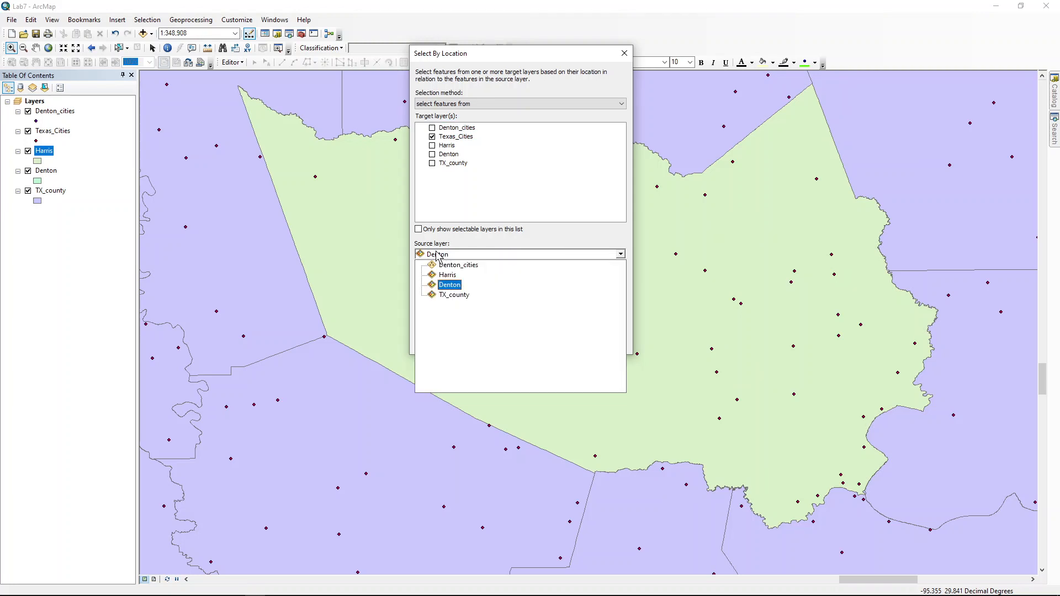
left_click(447, 275)
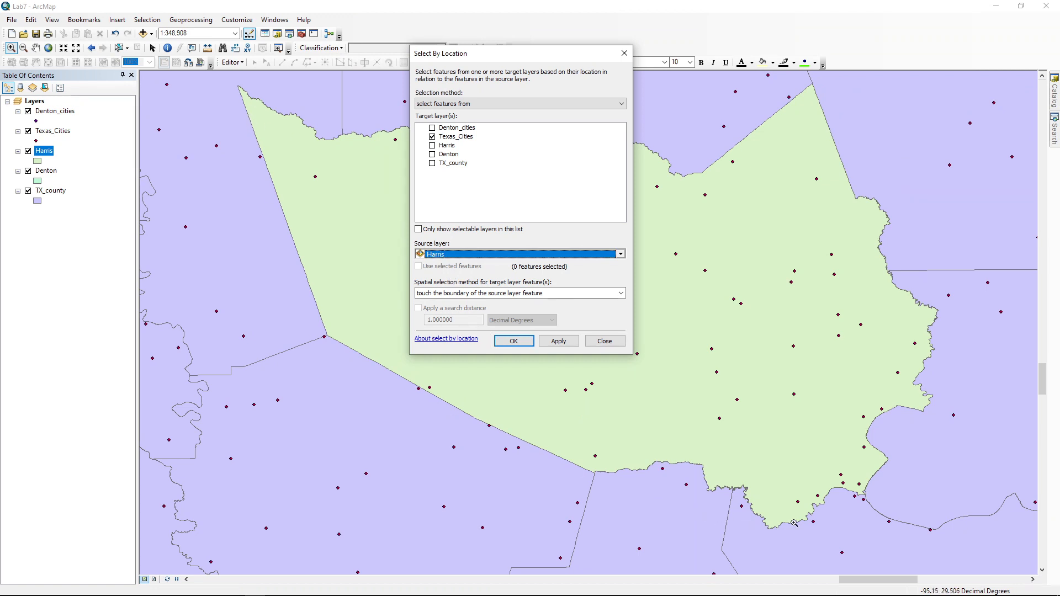
left_click(621, 293)
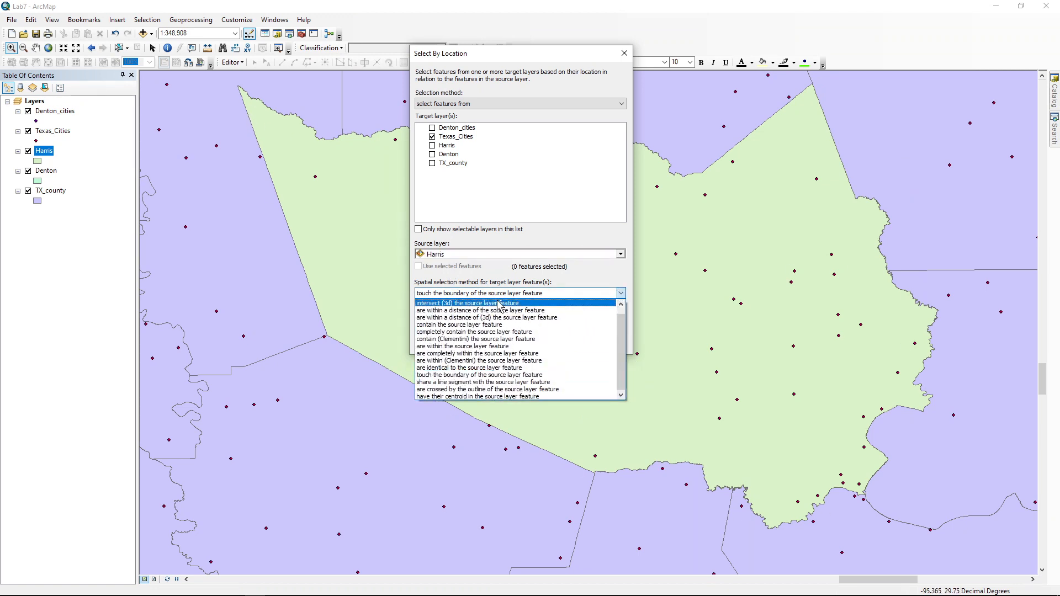
left_click(498, 354)
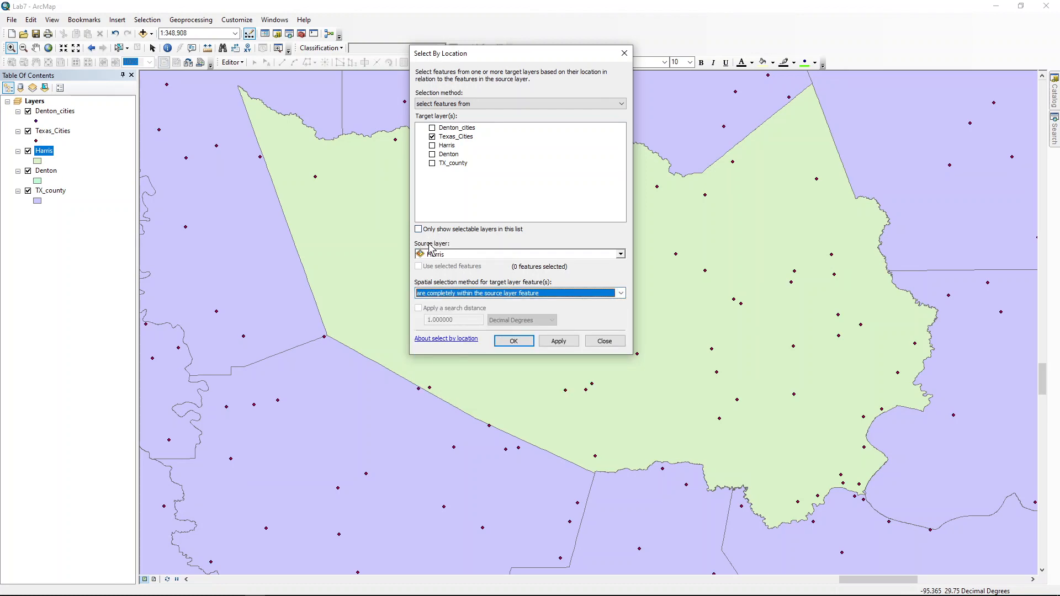
left_click(560, 343)
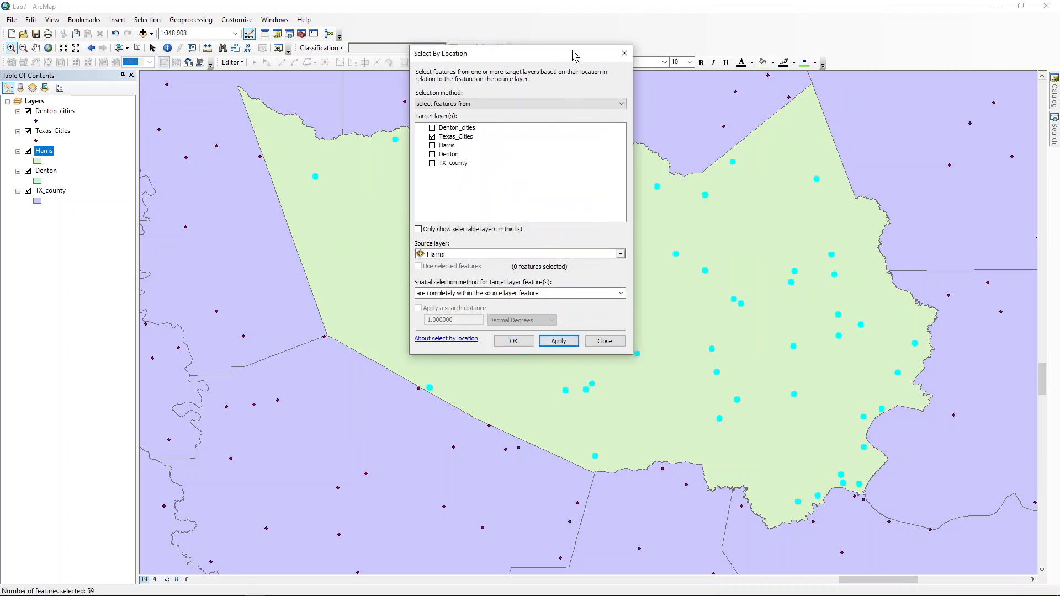
left_click_drag(575, 56, 616, 145)
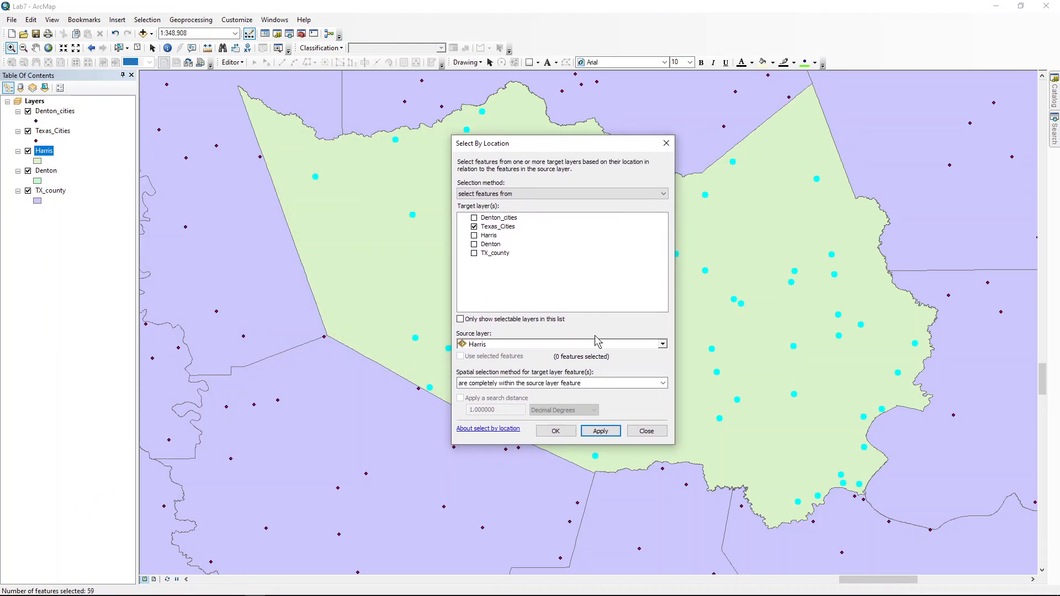
left_click(555, 431)
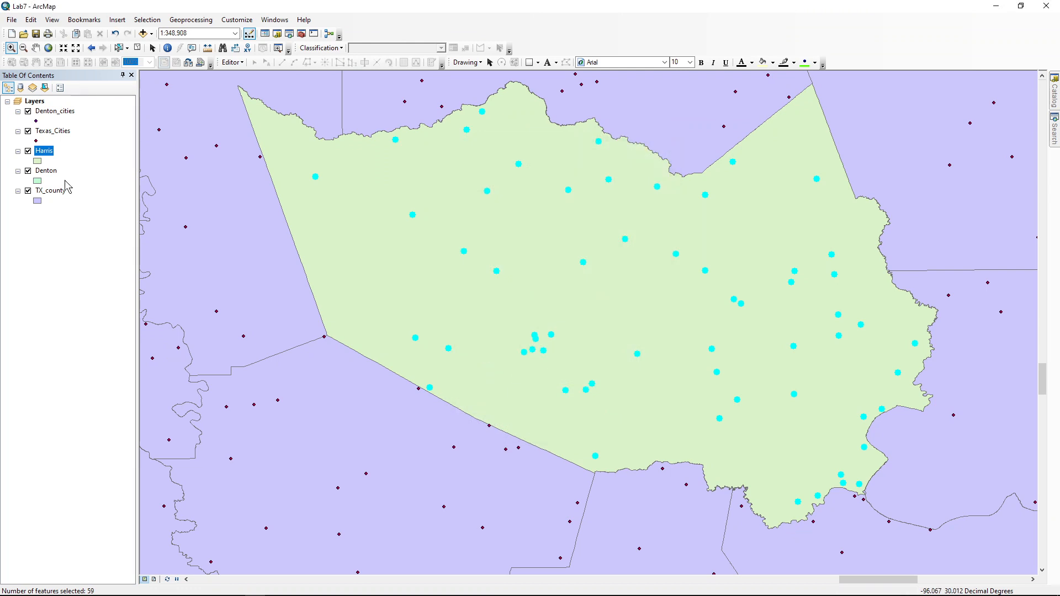
Export the selected Texas_Cities features to the results folder as shapefile Harris_cities and add it to the map as a layer.
right_click(62, 135)
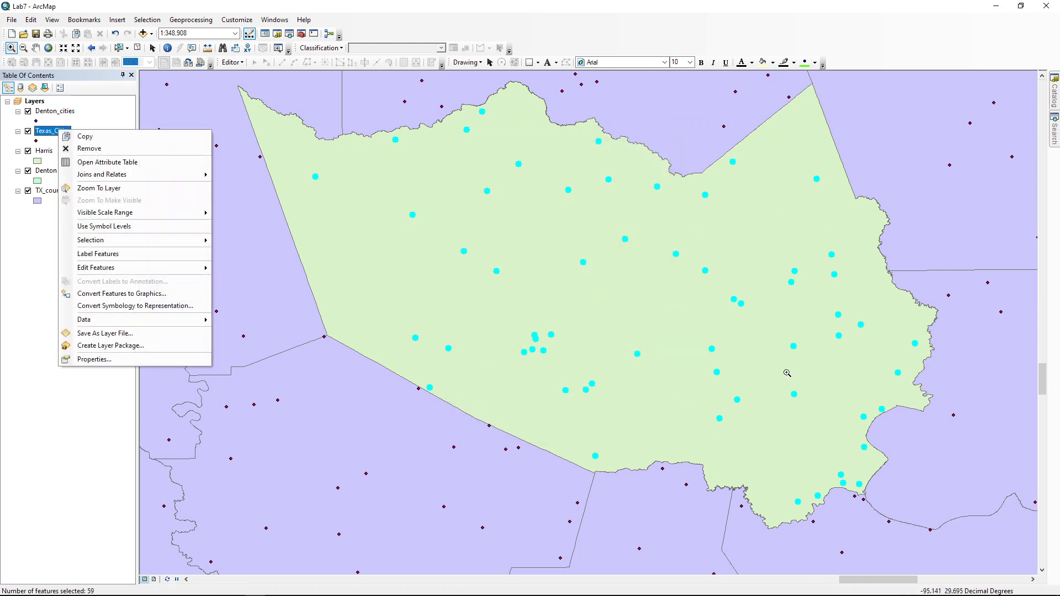
mouse_move(142, 320)
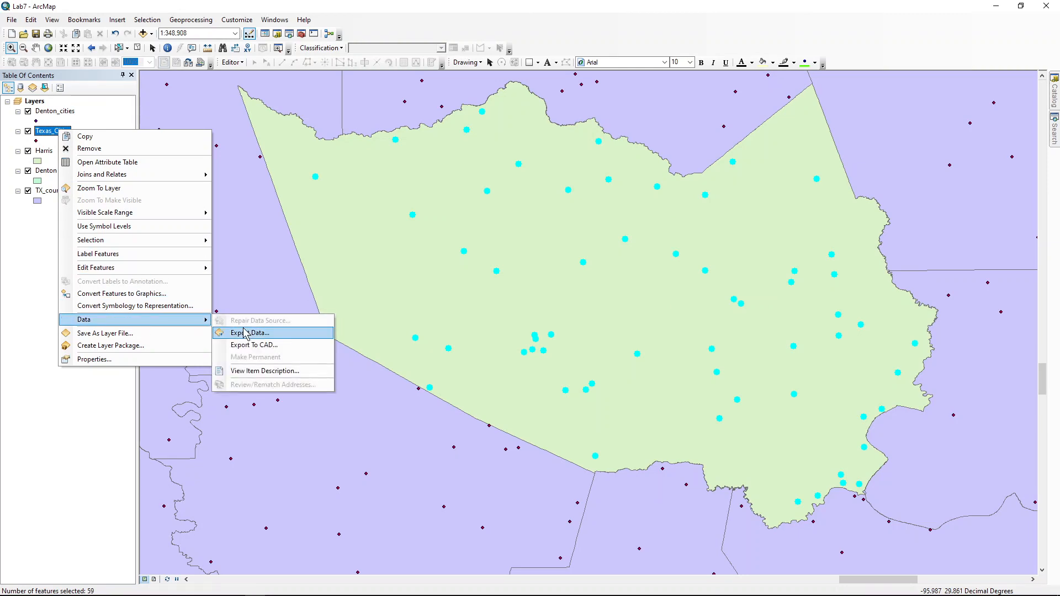
left_click(246, 331)
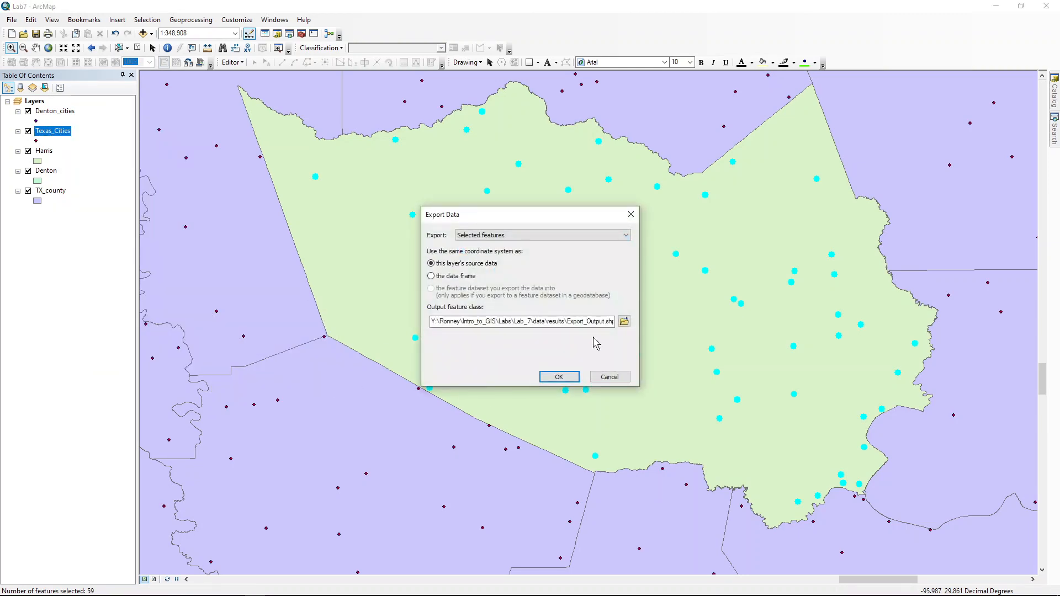
left_click(625, 322)
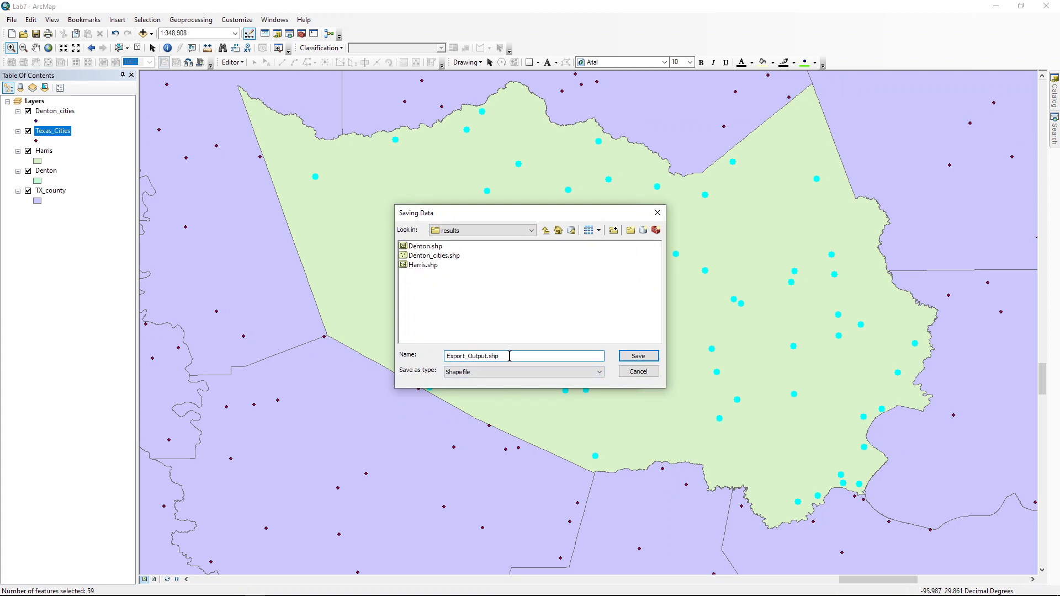
left_click_drag(510, 356, 425, 356)
type("Harris_cities")
left_click(646, 358)
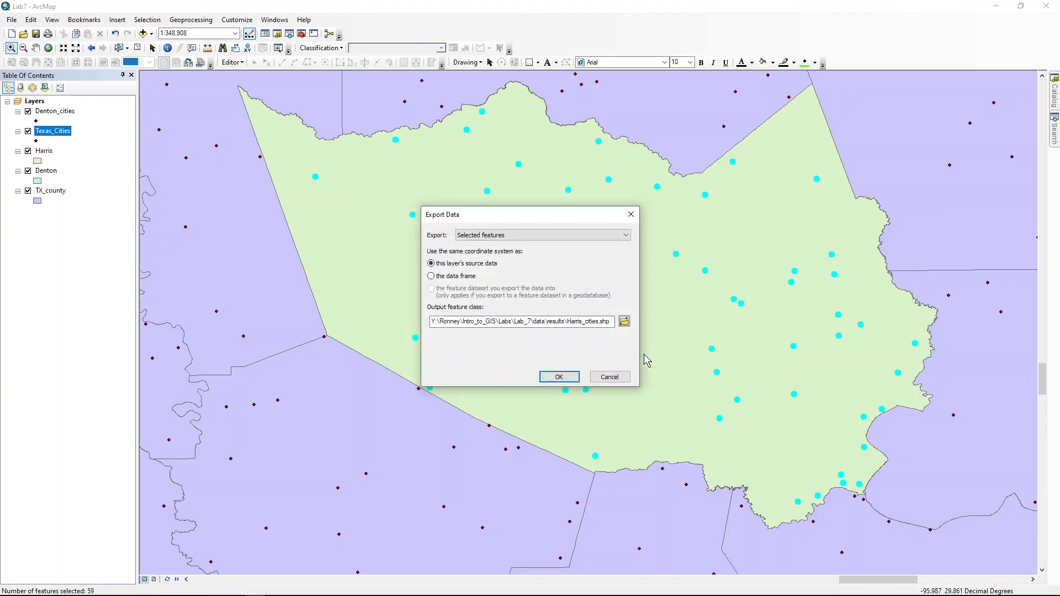
left_click(560, 376)
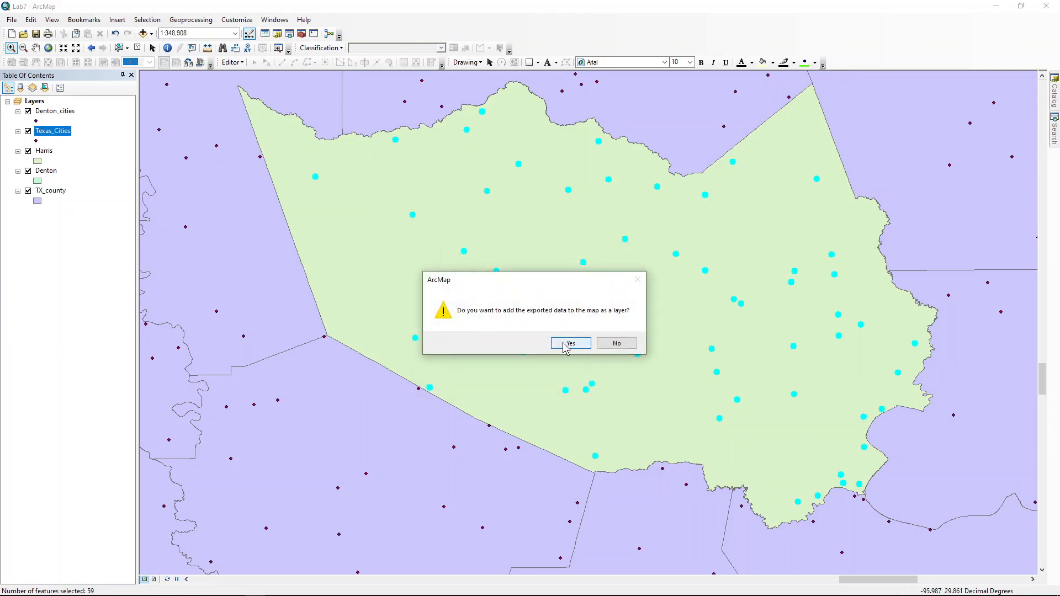
left_click(568, 343)
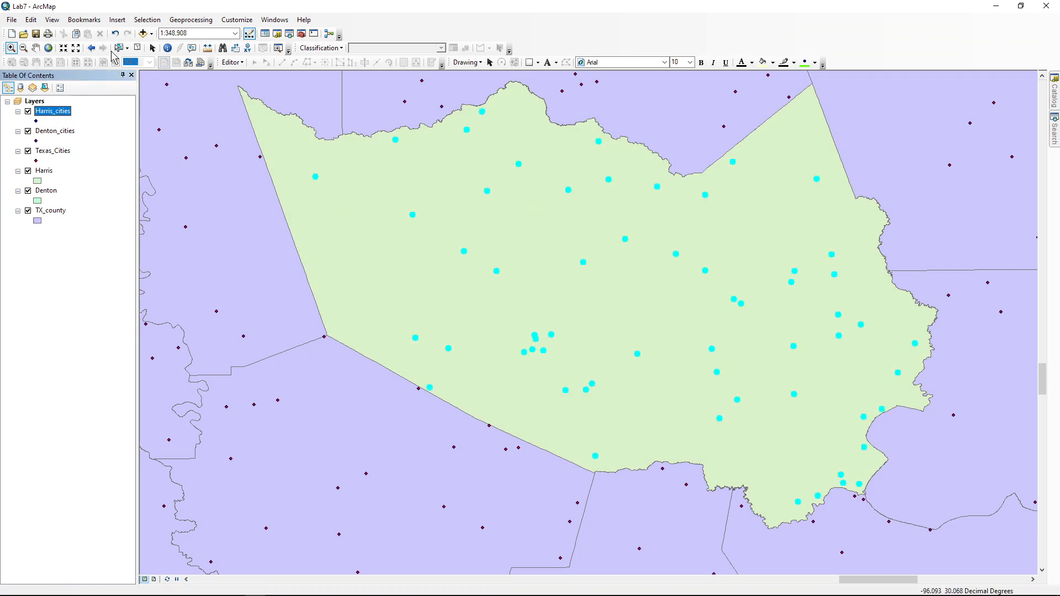
Clear the selected features and toggle the visibility of Harris_cities and Texas_Cities to check the exported cities, leaving both layers shown.
left_click(138, 53)
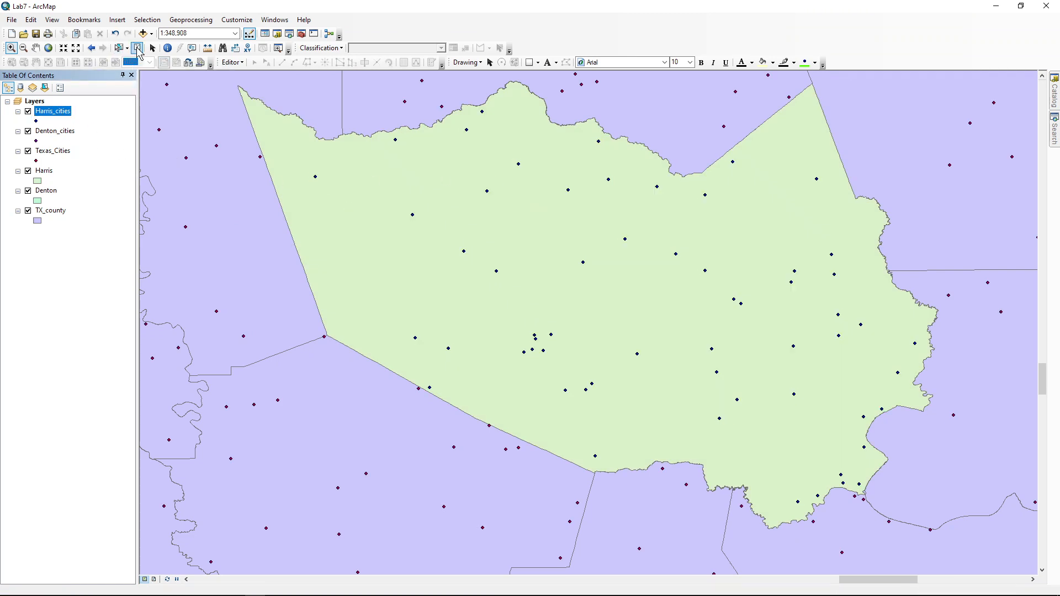
left_click(27, 111)
left_click(27, 152)
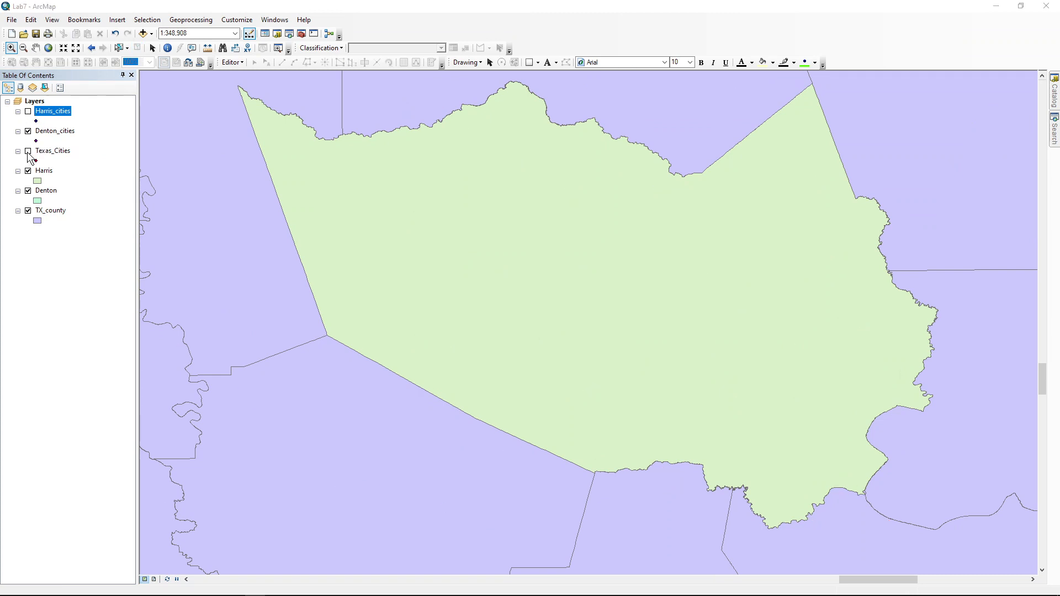
left_click(28, 112)
left_click(27, 112)
left_click(28, 151)
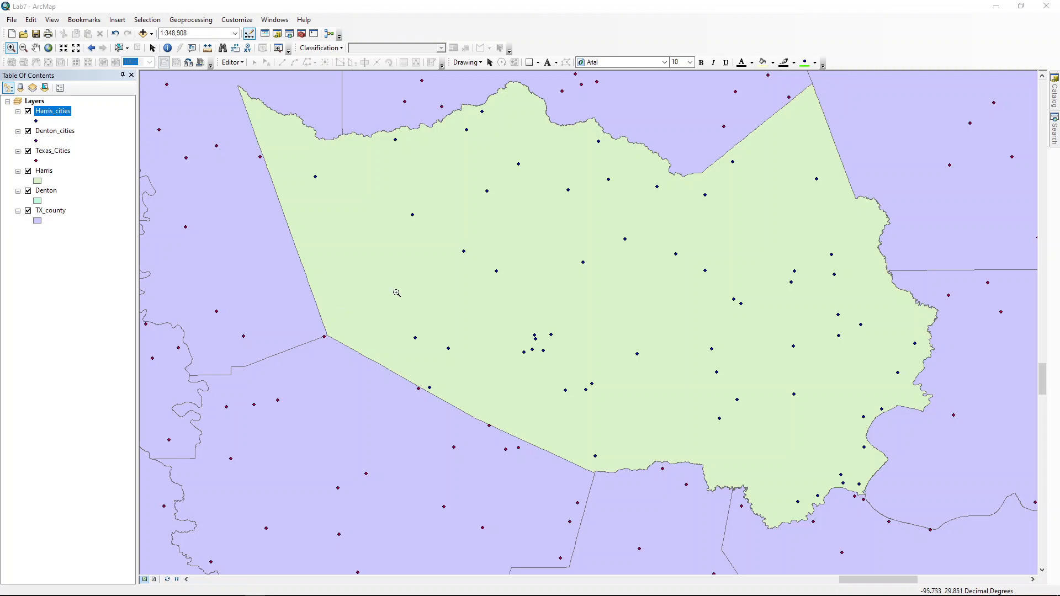
Start a Select By Location query with TX_county as the only target layer.
scroll(491, 279, "up", 1)
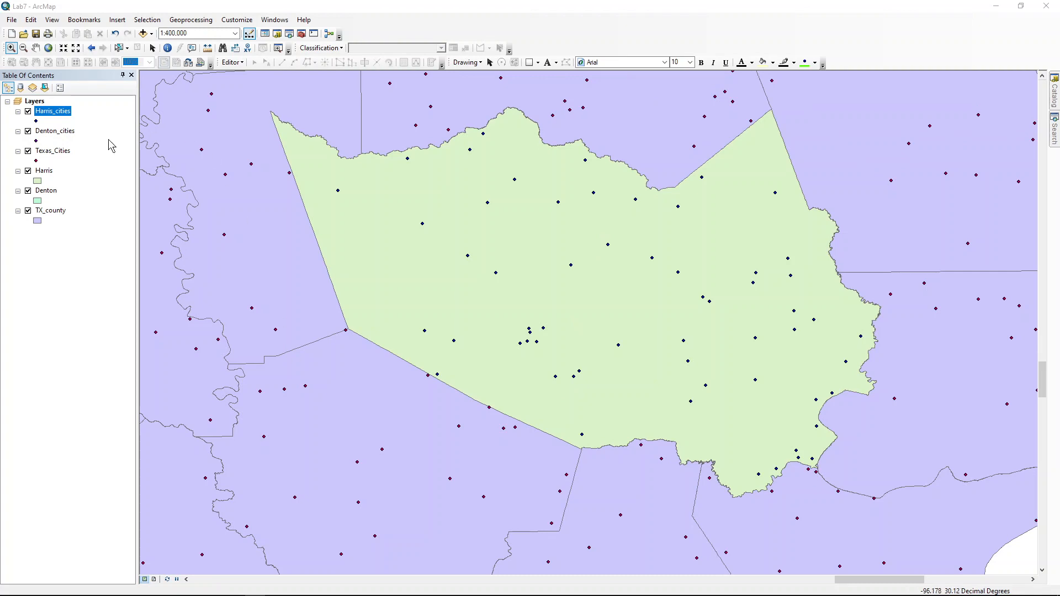
left_click(162, 21)
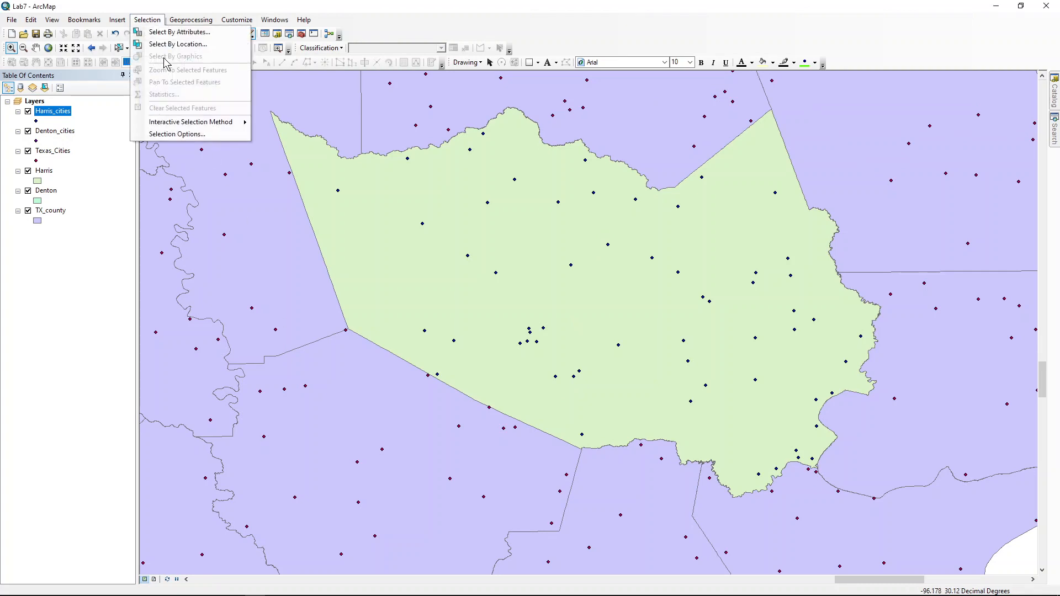
left_click(168, 45)
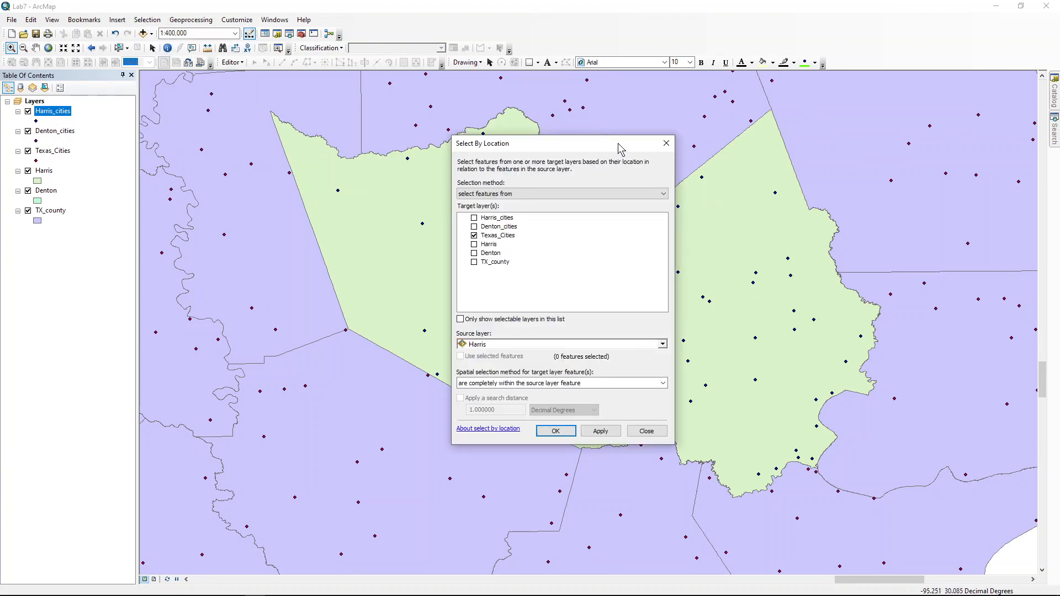
left_click_drag(621, 149, 217, 95)
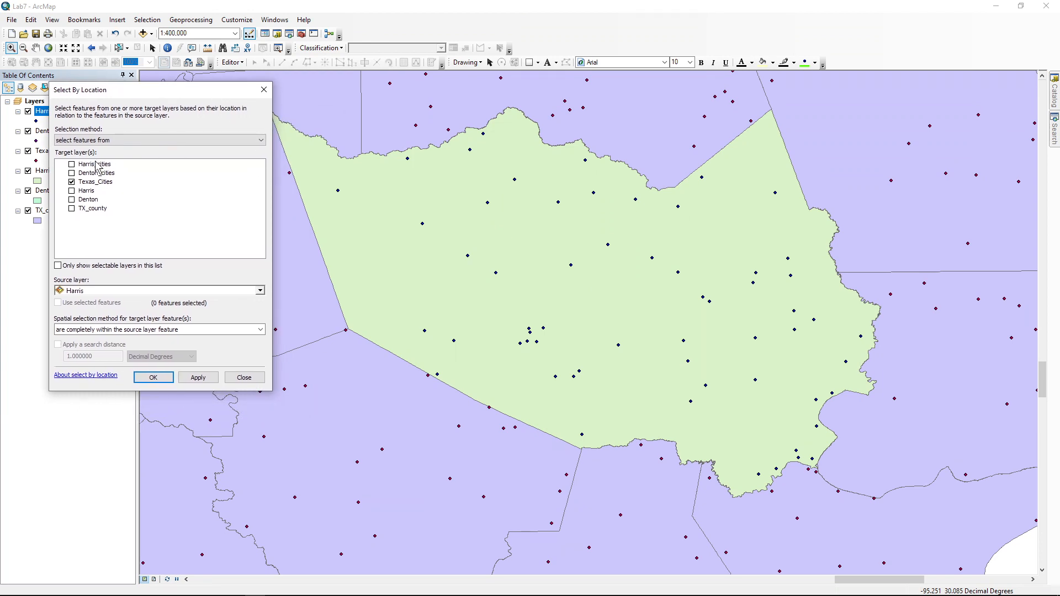
left_click(71, 182)
left_click(72, 190)
left_click(71, 190)
left_click(71, 209)
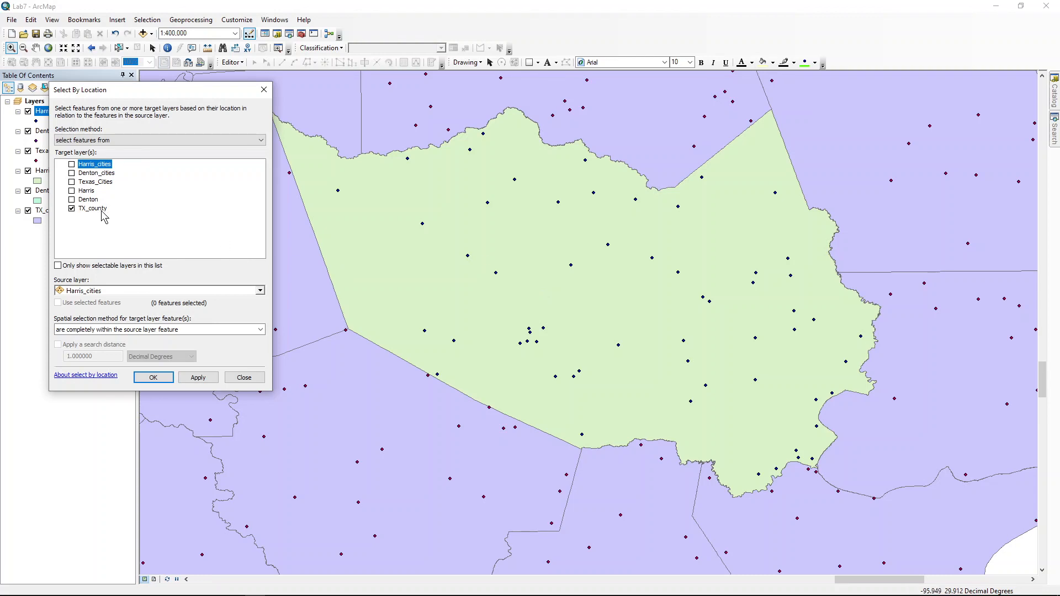
Select the TX_county features that touch the boundary of the Harris source layer feature.
left_click(82, 291)
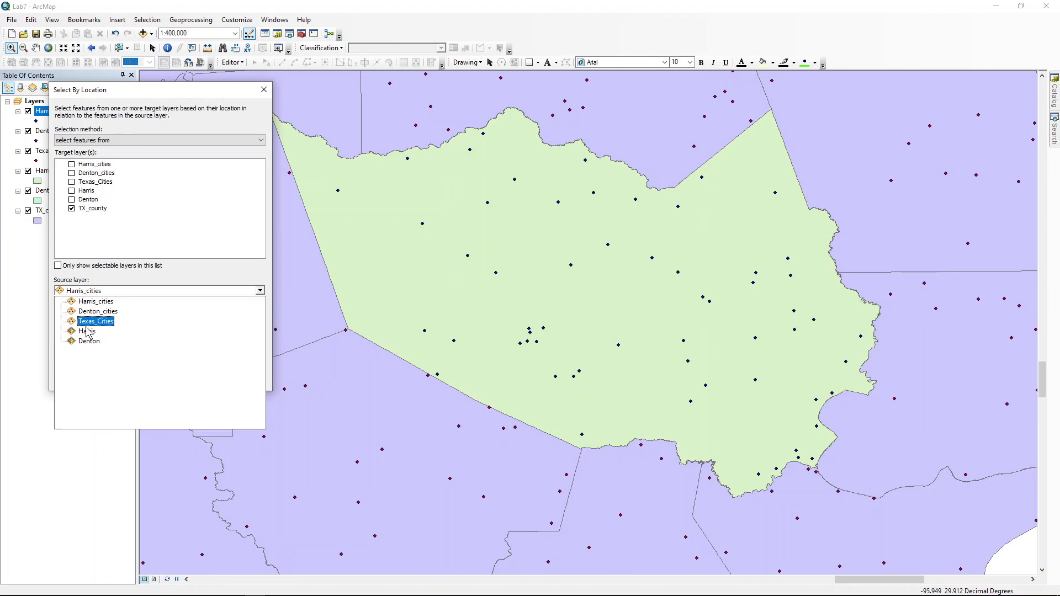
left_click(86, 332)
left_click(87, 330)
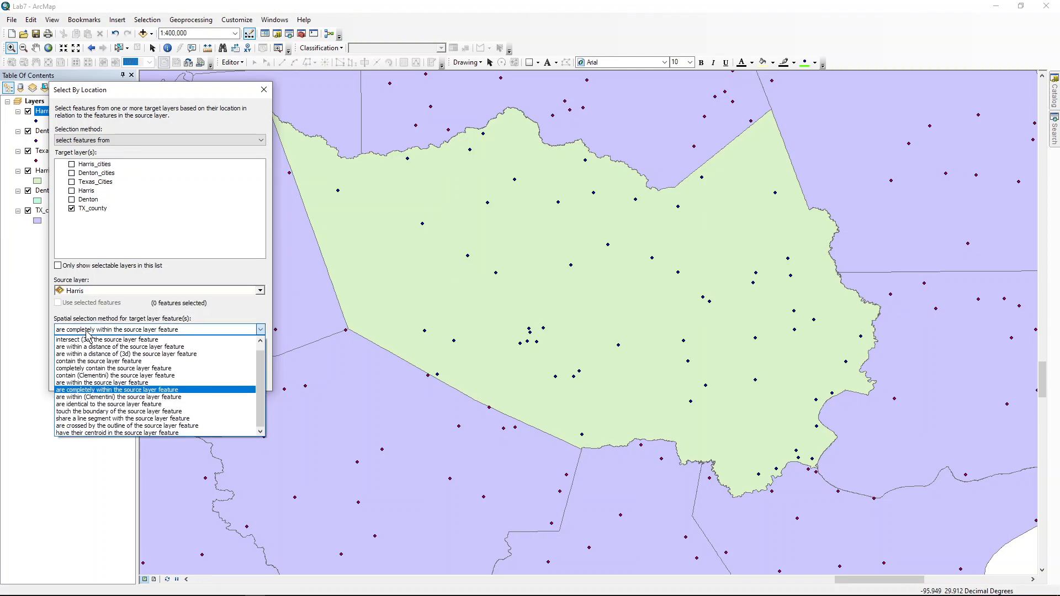
left_click(134, 413)
left_click(211, 380)
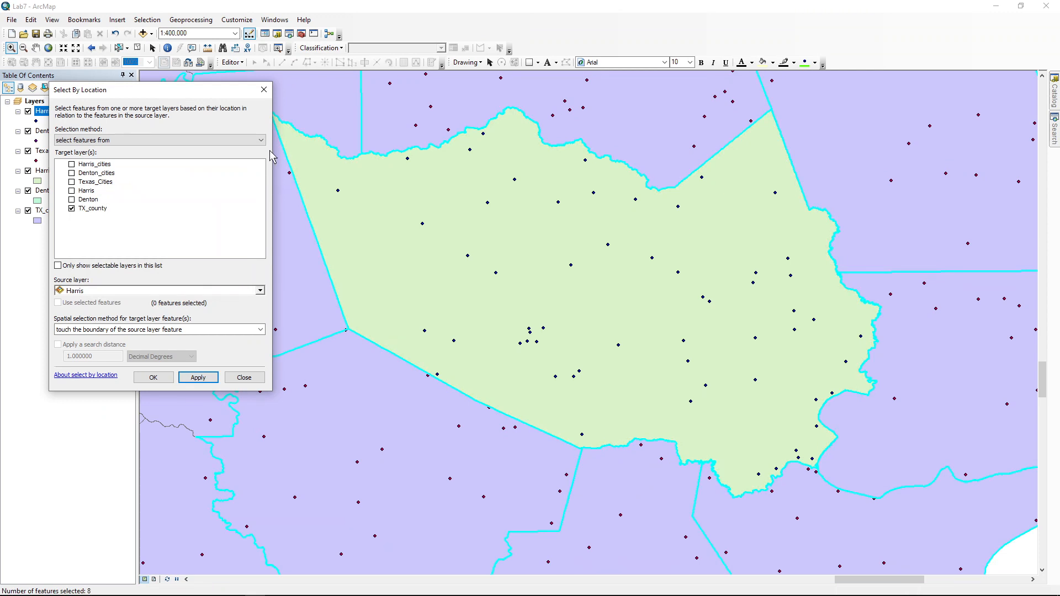
left_click_drag(248, 96, 227, 187)
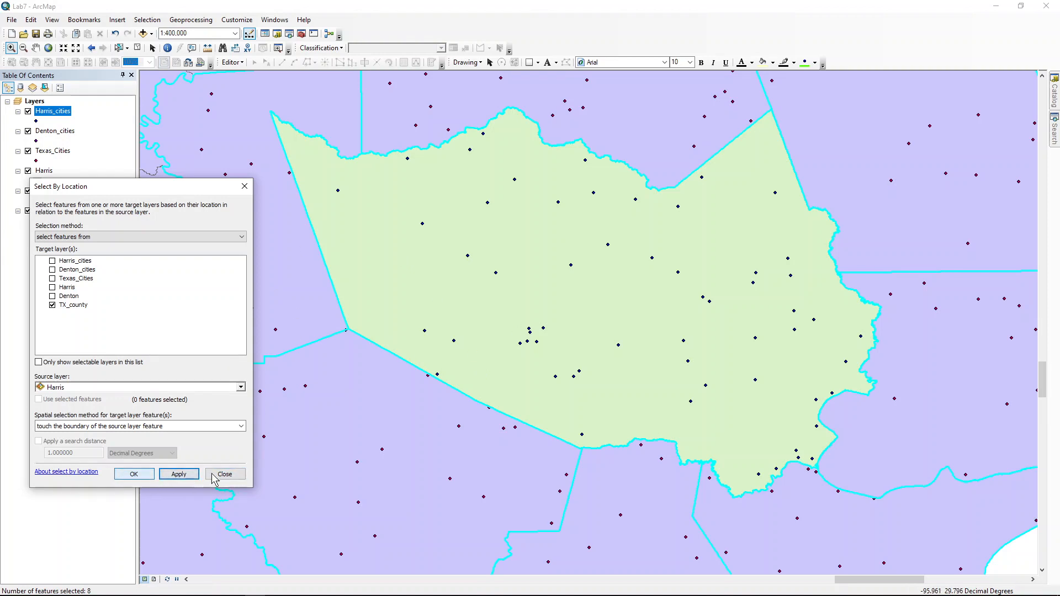
left_click(173, 474)
left_click(133, 474)
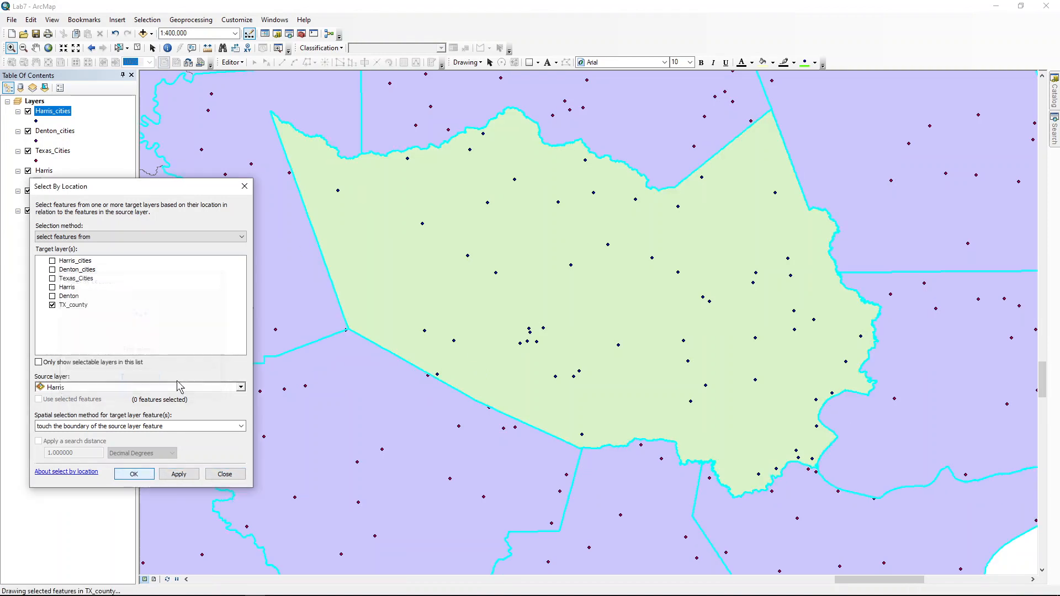
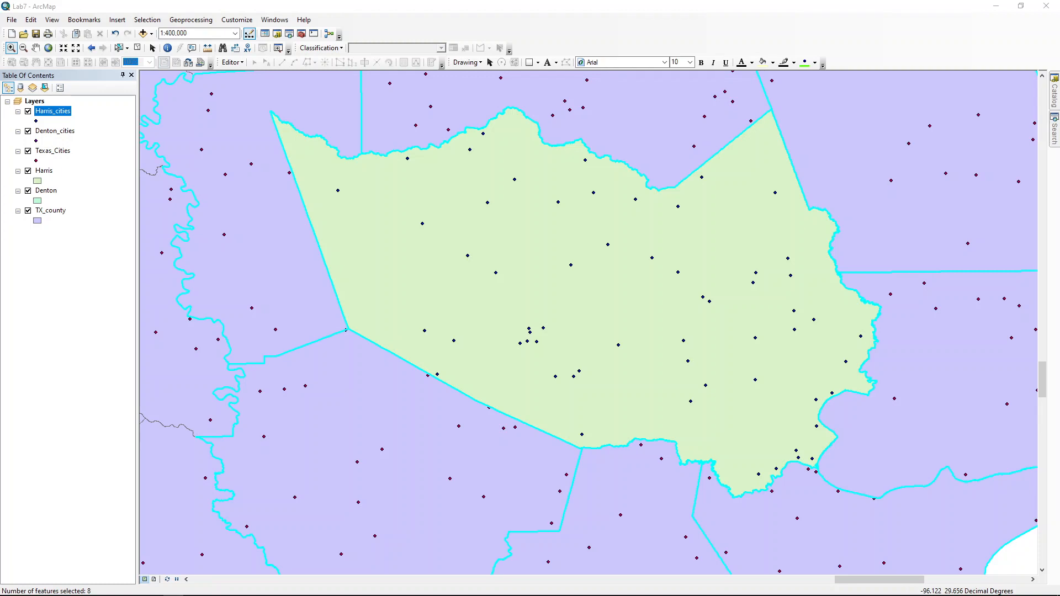
Hide the Harris_cities, Texas_Cities, Harris and TX_county layers and zoom to the Denton layer.
left_click(28, 112)
left_click(28, 152)
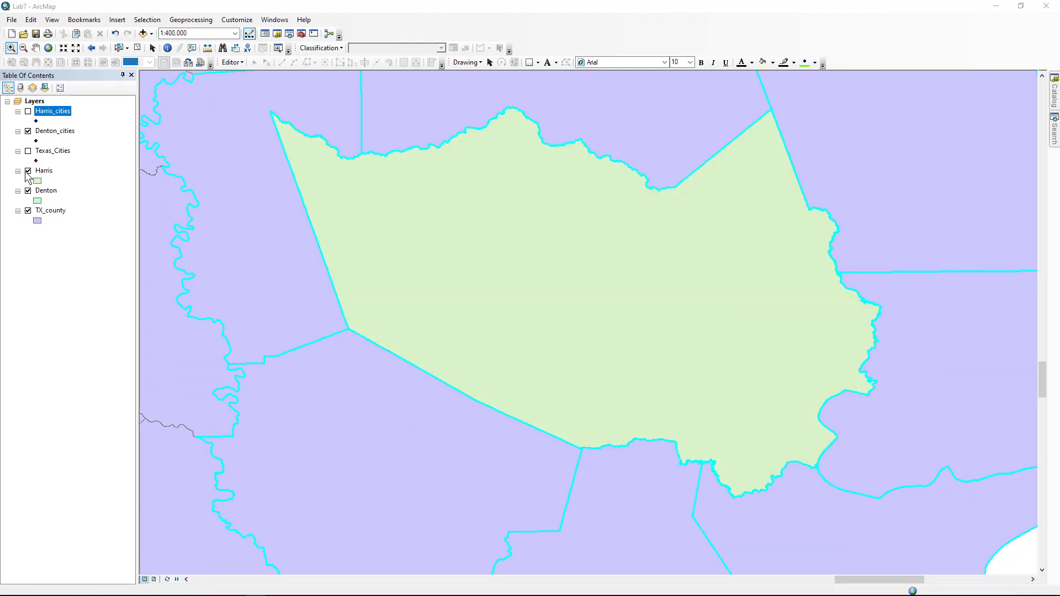
left_click(27, 171)
left_click(28, 210)
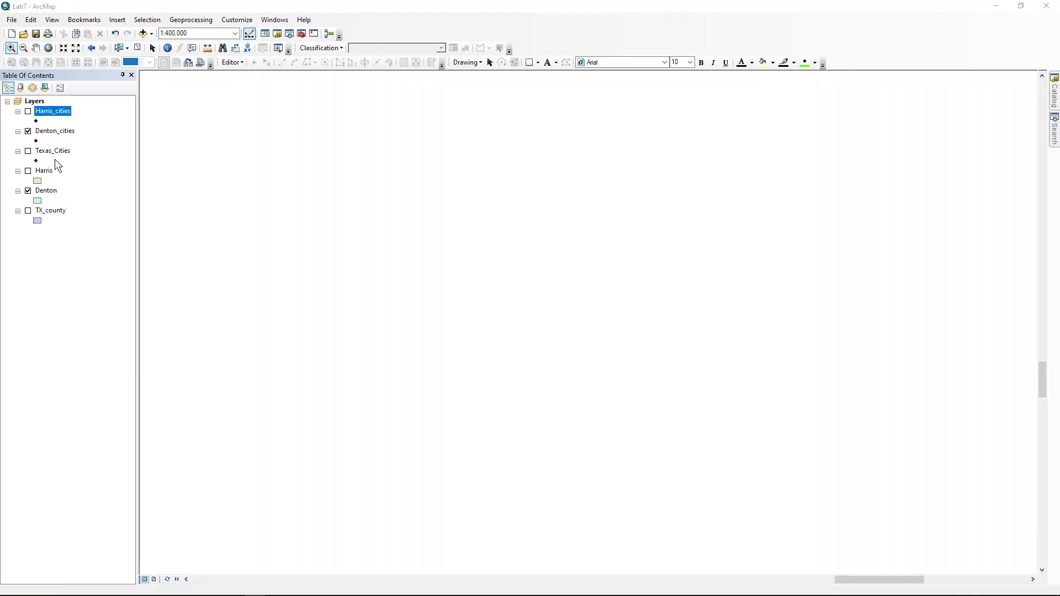
left_click(48, 191, "ctrl")
right_click(50, 191)
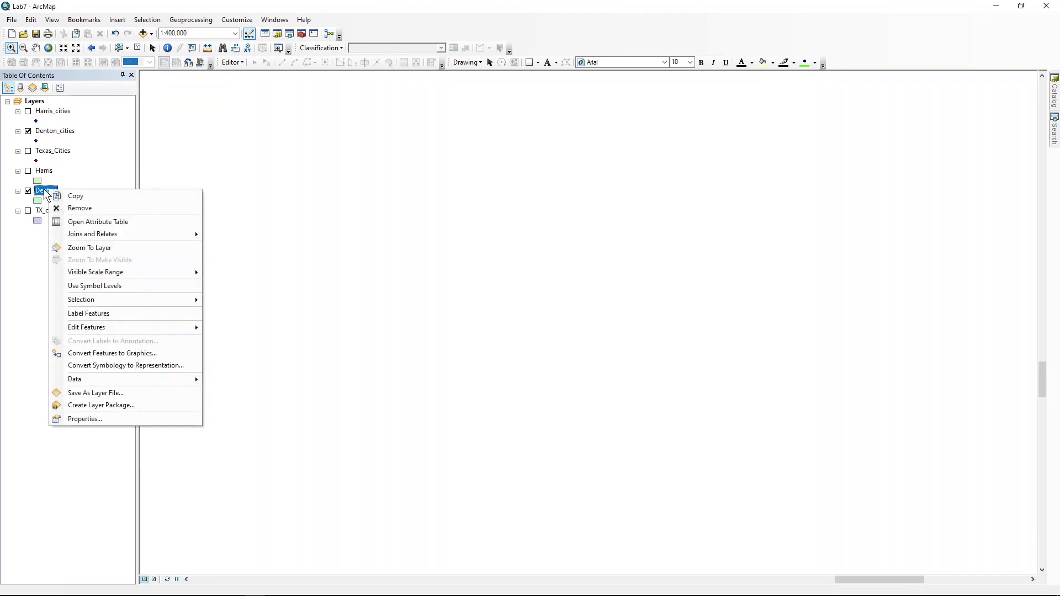
left_click(77, 247)
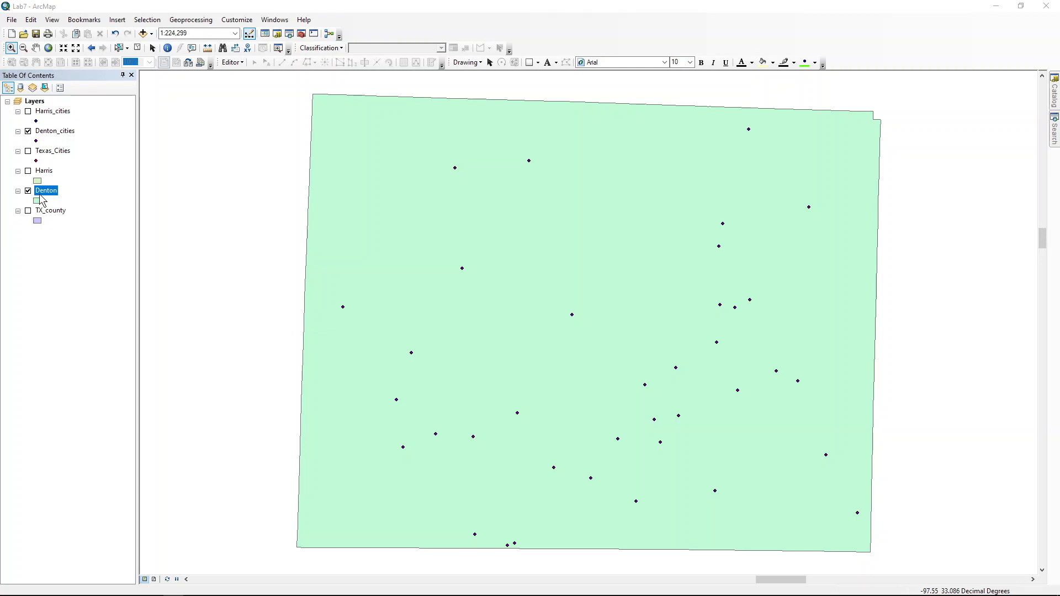
Set the label text color of the Denton_cities layer to dark gray in its layer properties.
right_click(57, 135)
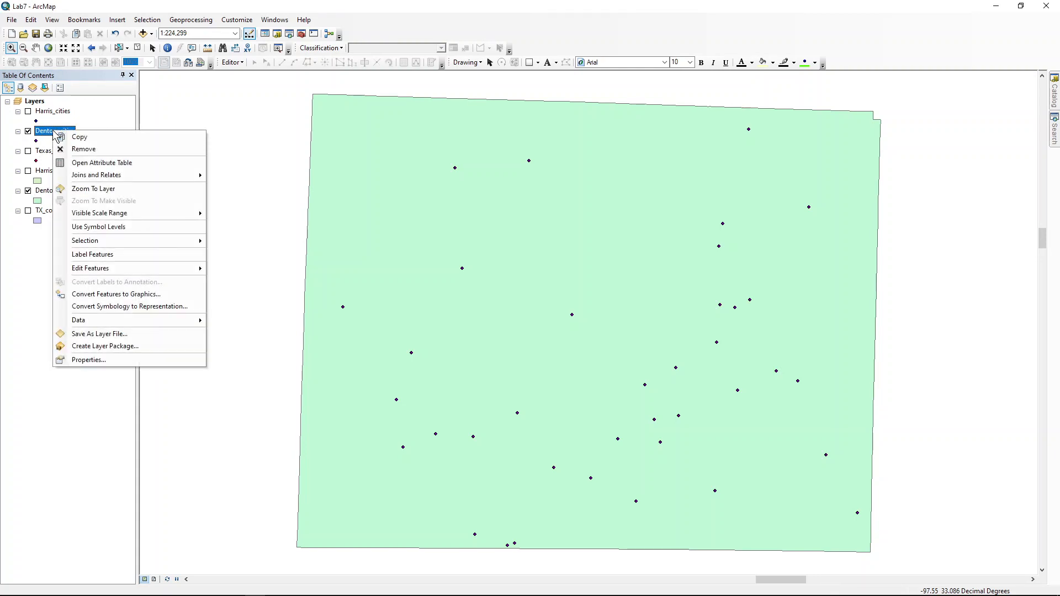
left_click(145, 360)
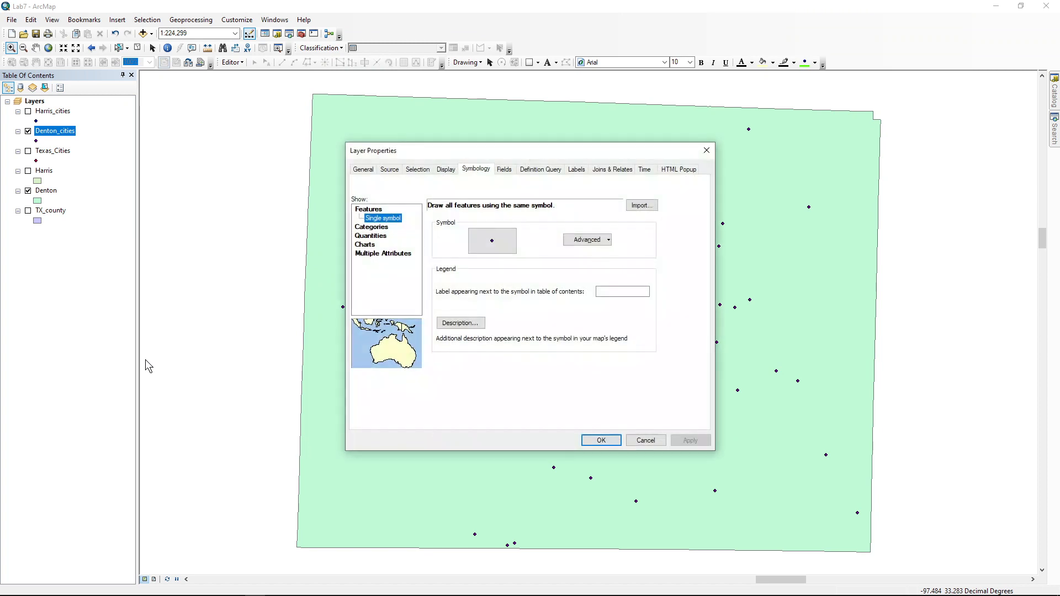
left_click(577, 169)
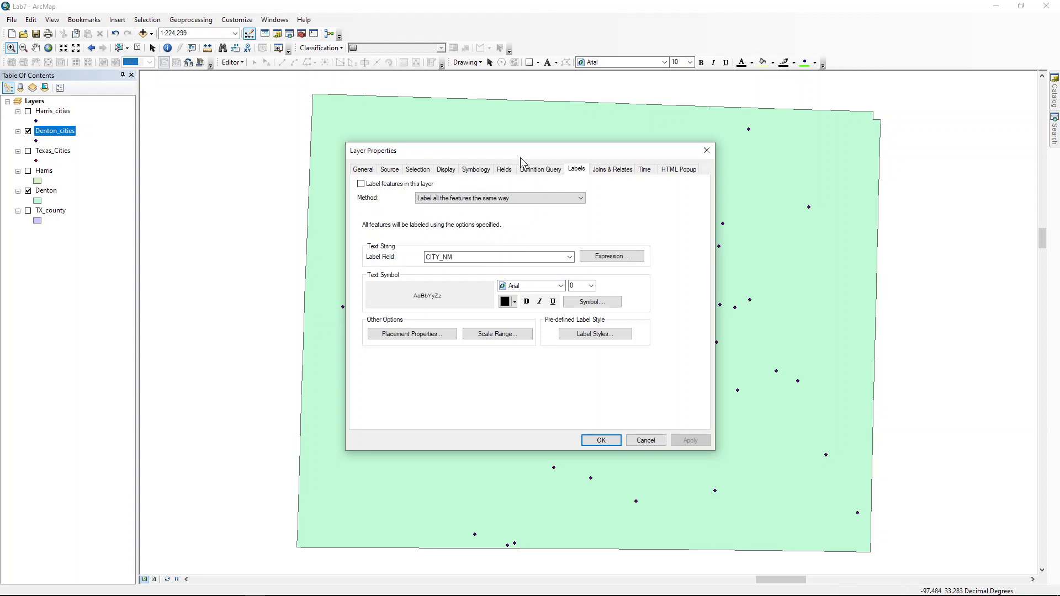
left_click_drag(521, 157, 179, 117)
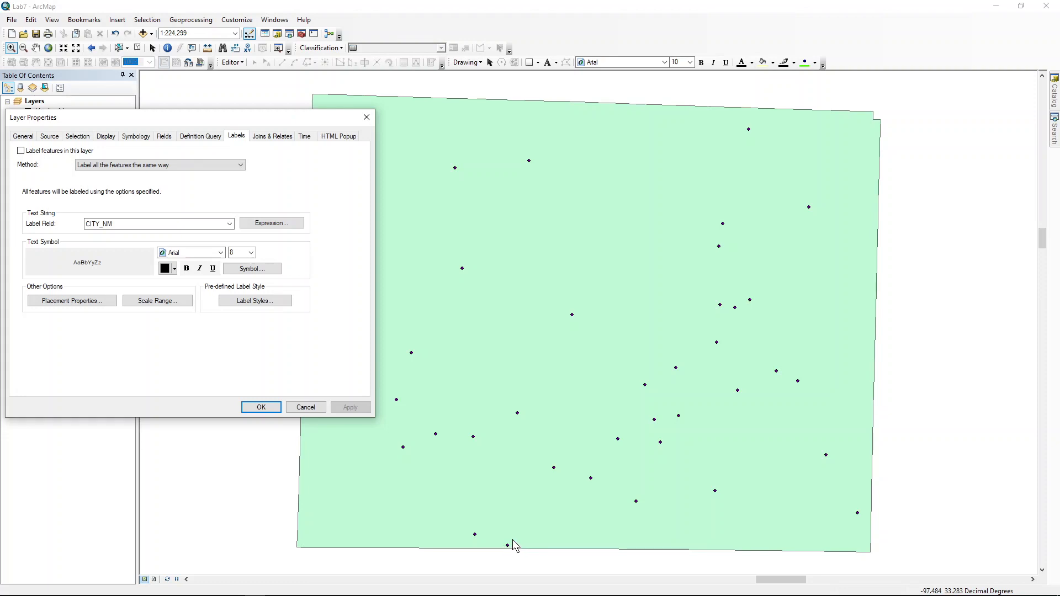
left_click_drag(233, 122, 342, 118)
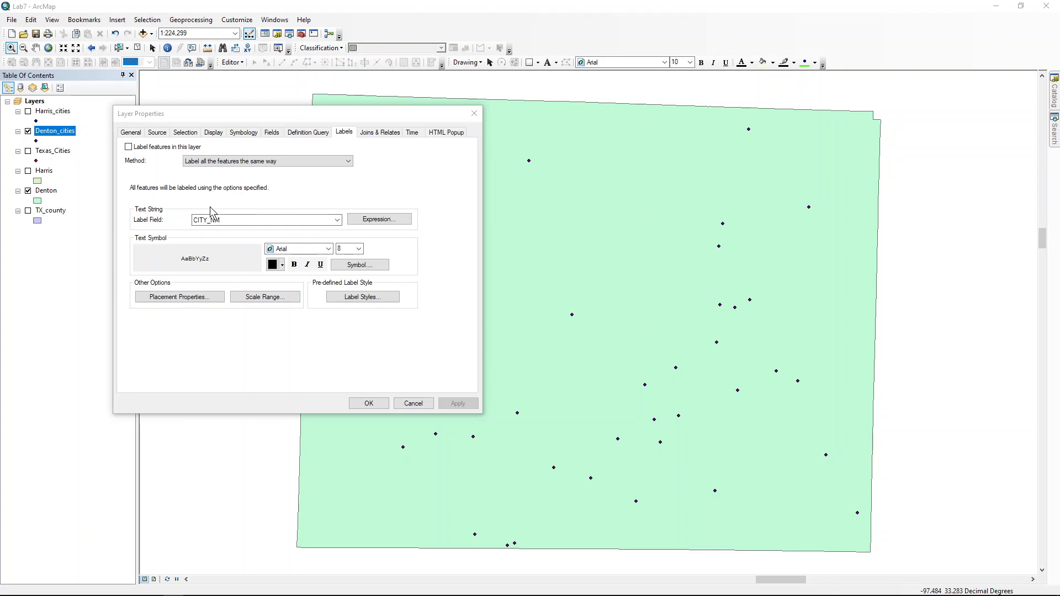
left_click(281, 265)
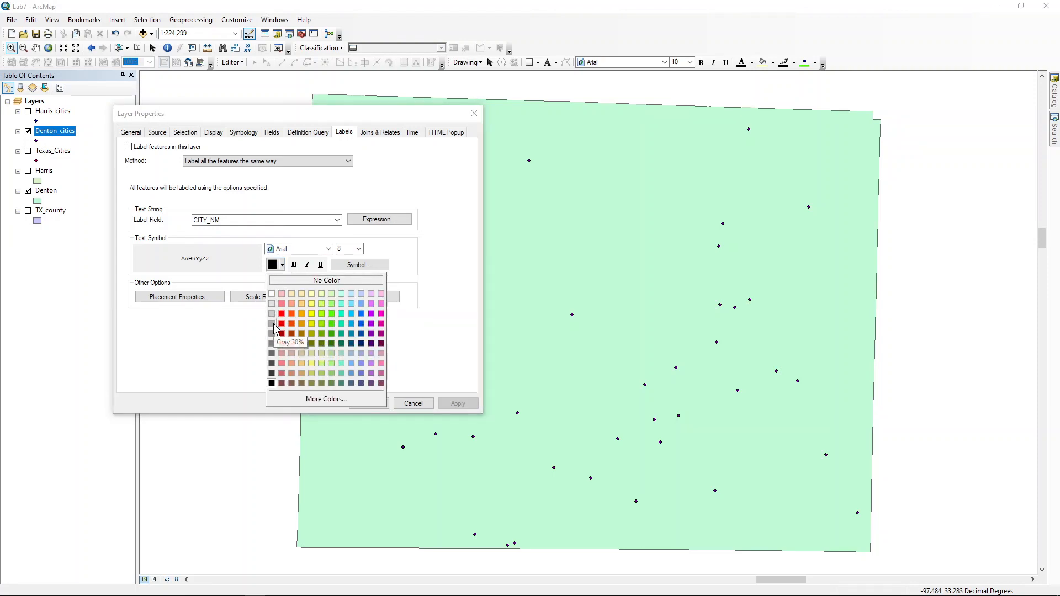
left_click(272, 354)
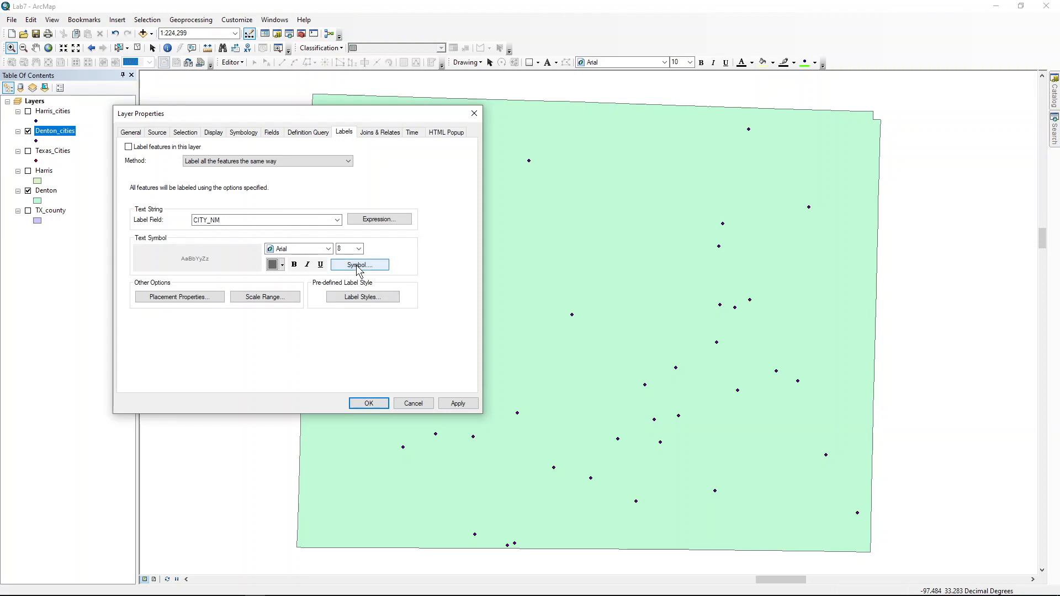
Set the Denton_cities label font size to 10 and apply the label settings.
left_click(359, 249)
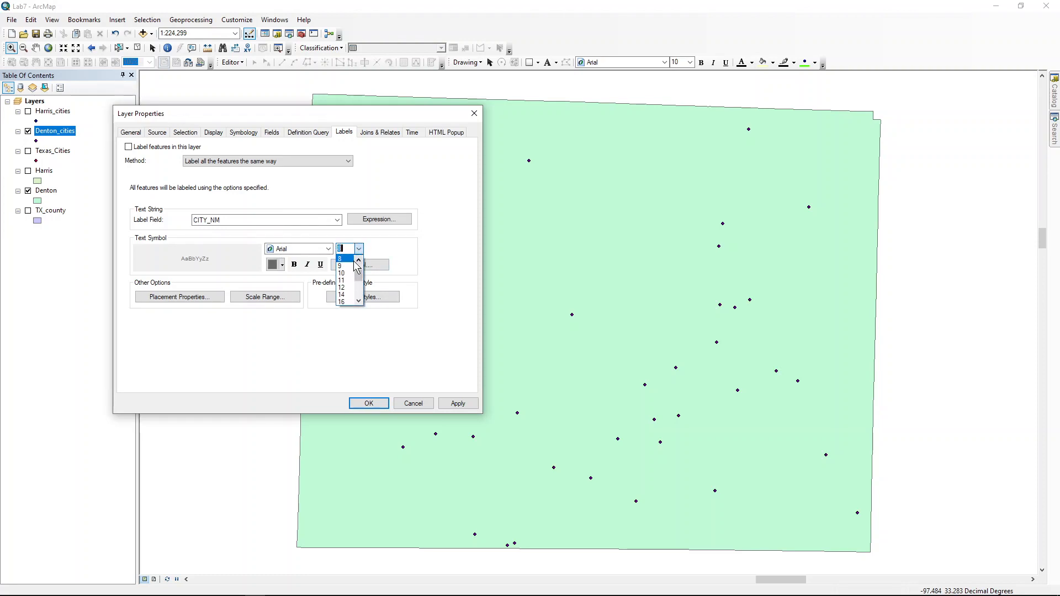
left_click(348, 274)
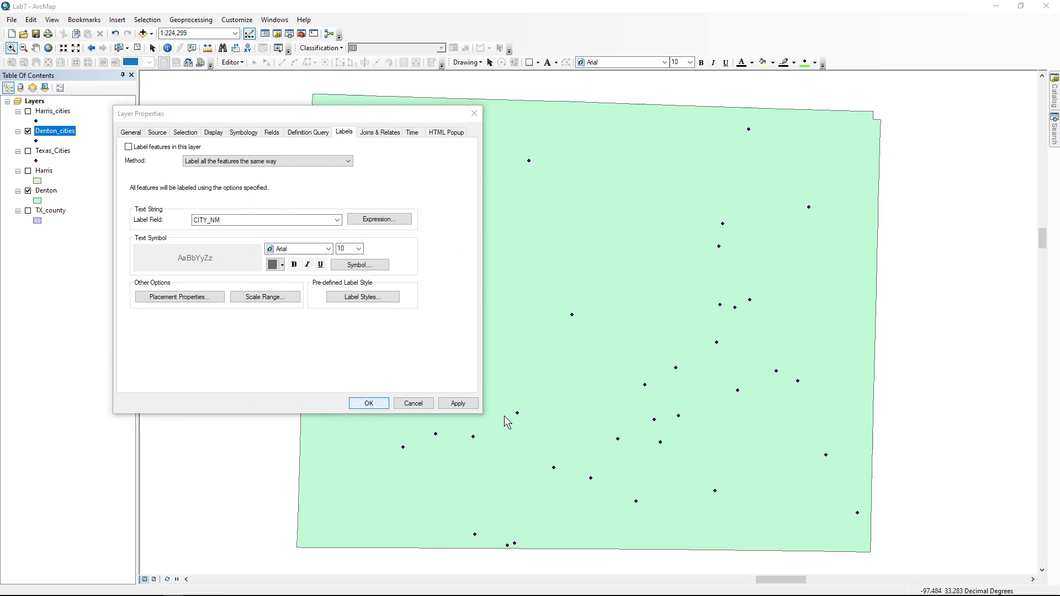
left_click(458, 404)
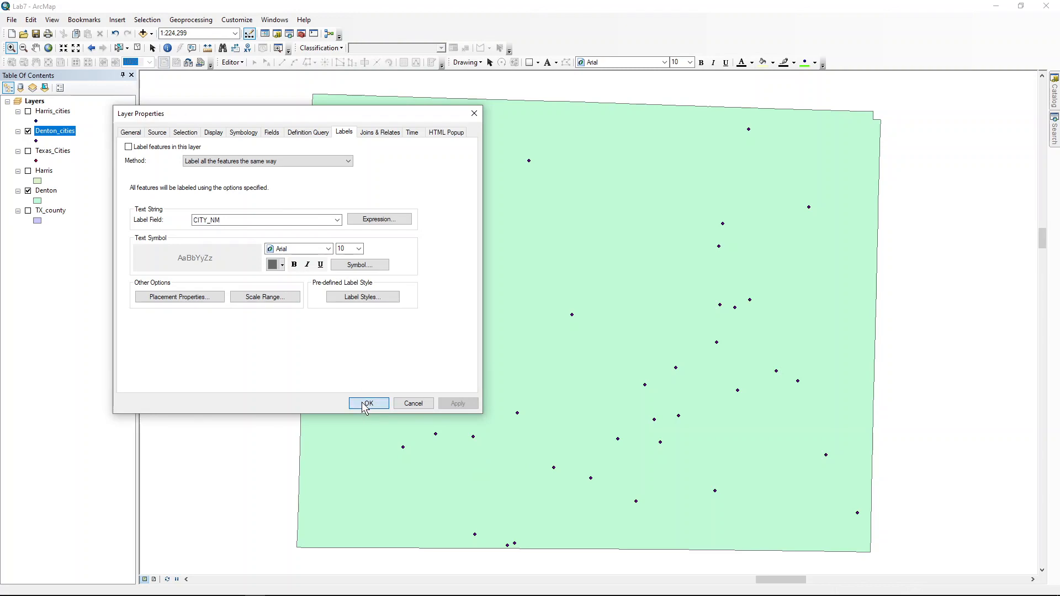
Turn on feature labels for the Denton_cities layer and apply the setting.
left_click(128, 147)
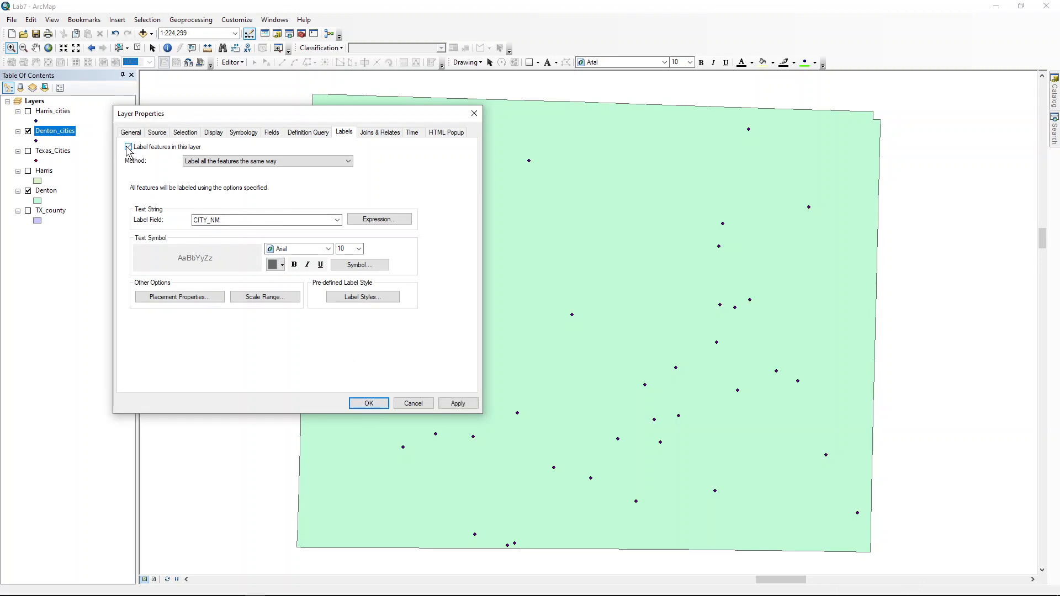
left_click(466, 406)
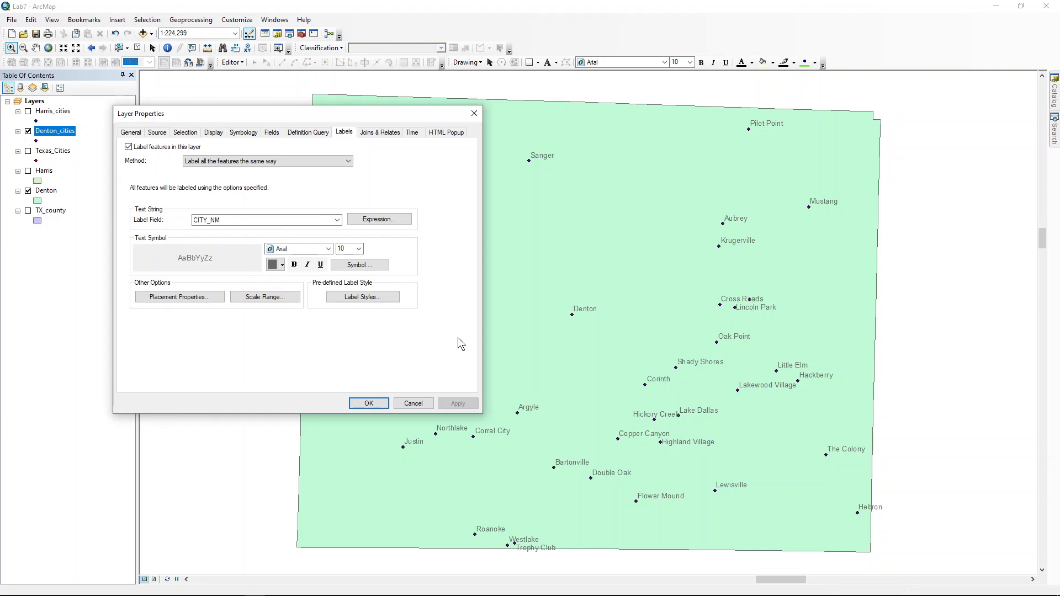
Try a font size of 8 for the Denton_cities labels on the map.
left_click(358, 249)
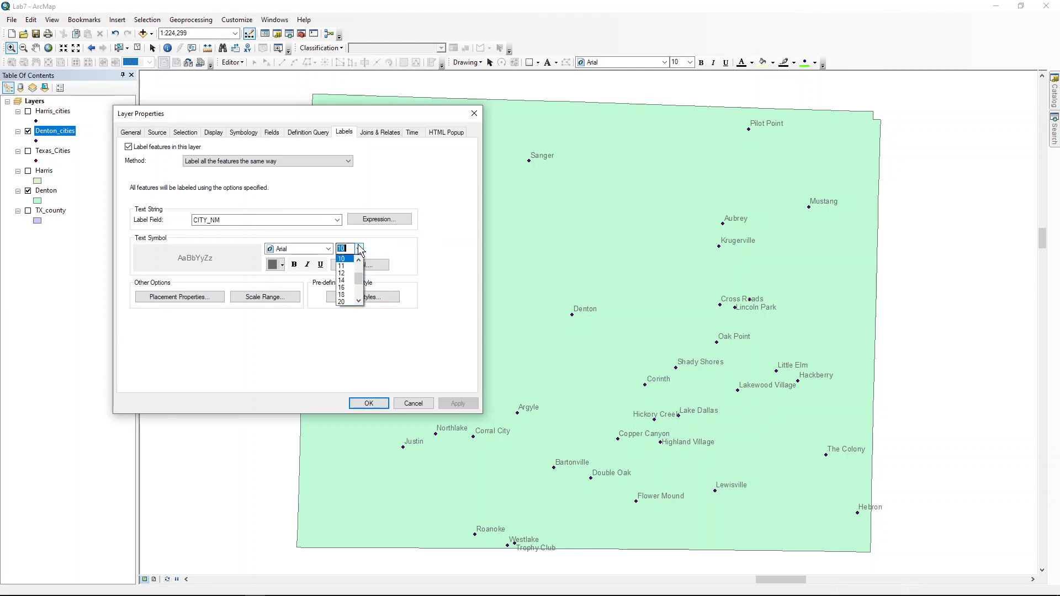
scroll(349, 270, "up", 2)
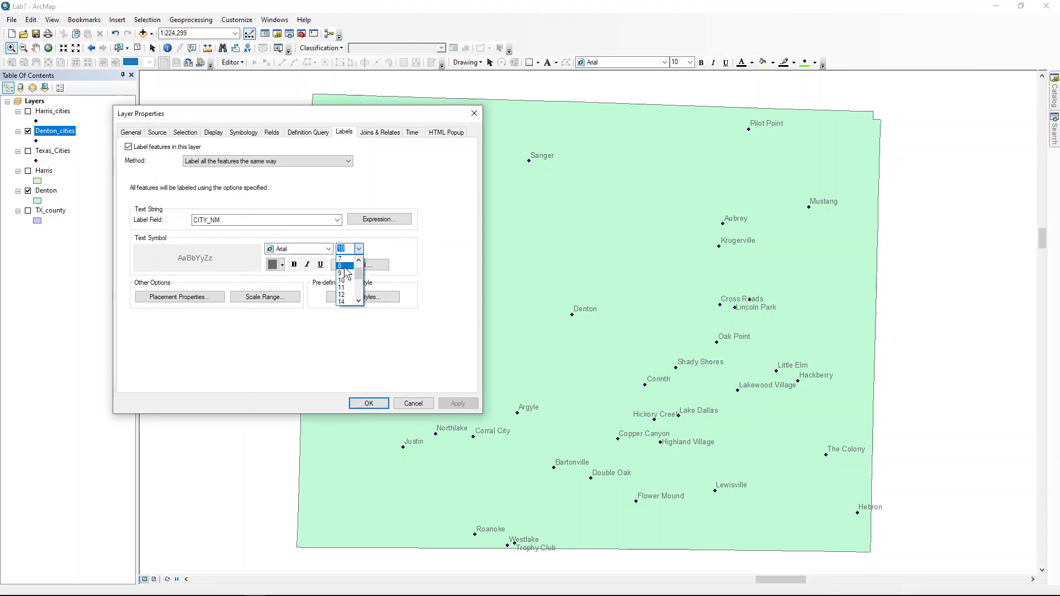
left_click(347, 273)
left_click(458, 403)
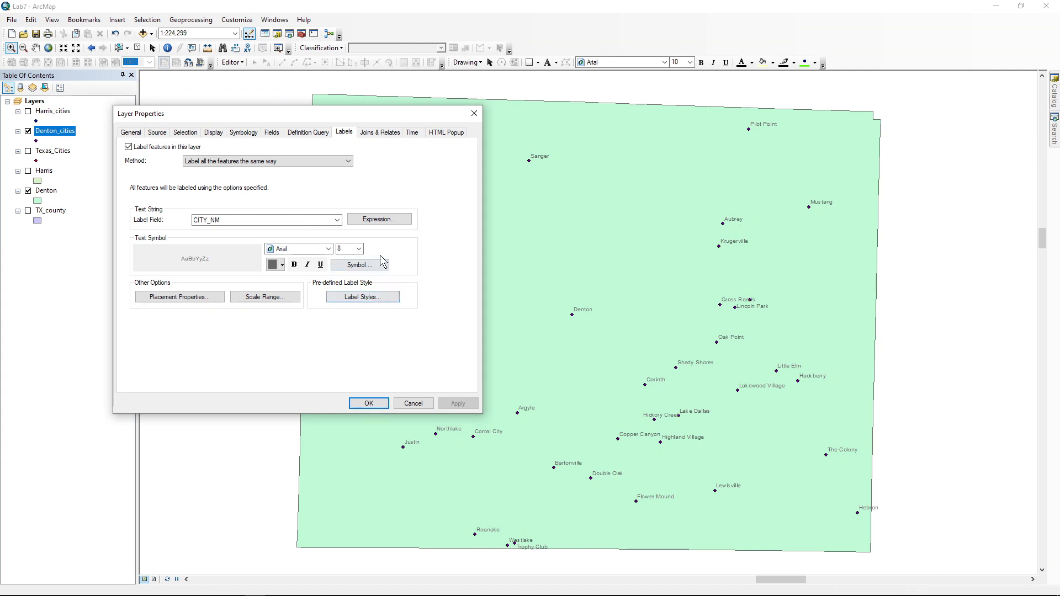
Set the Denton_cities label font size to 10 and confirm the layer properties.
left_click(360, 249)
left_click(349, 271)
left_click(458, 404)
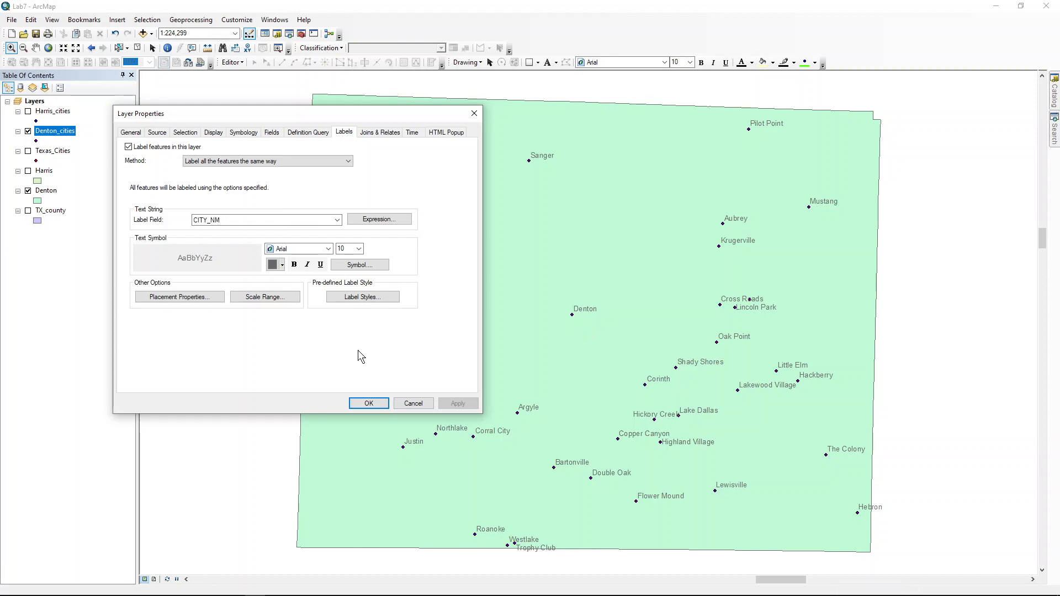
left_click(369, 404)
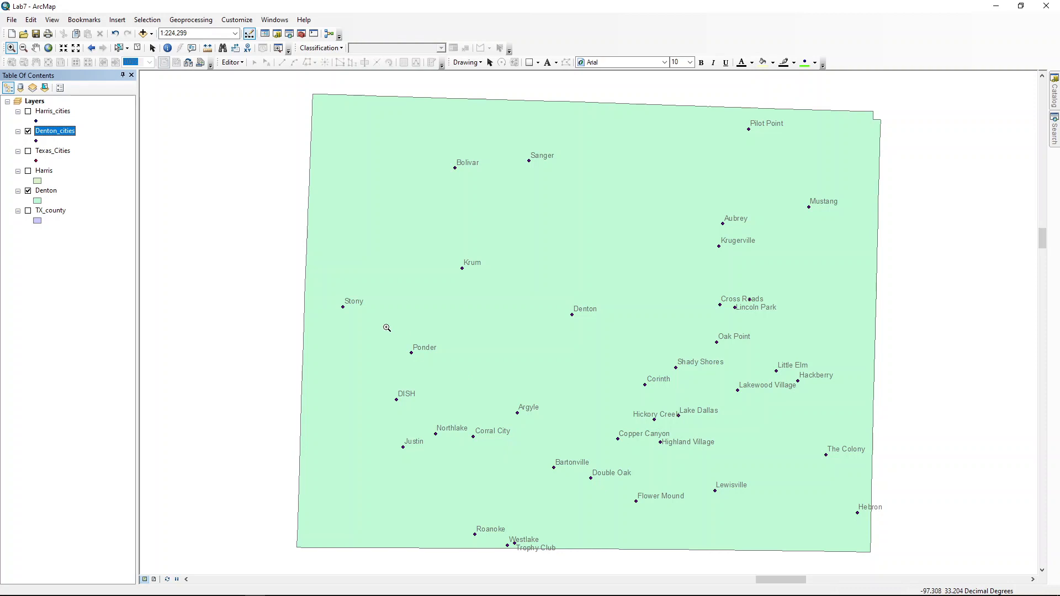
Insert a new data frame and name it Denton County.
left_click(117, 20)
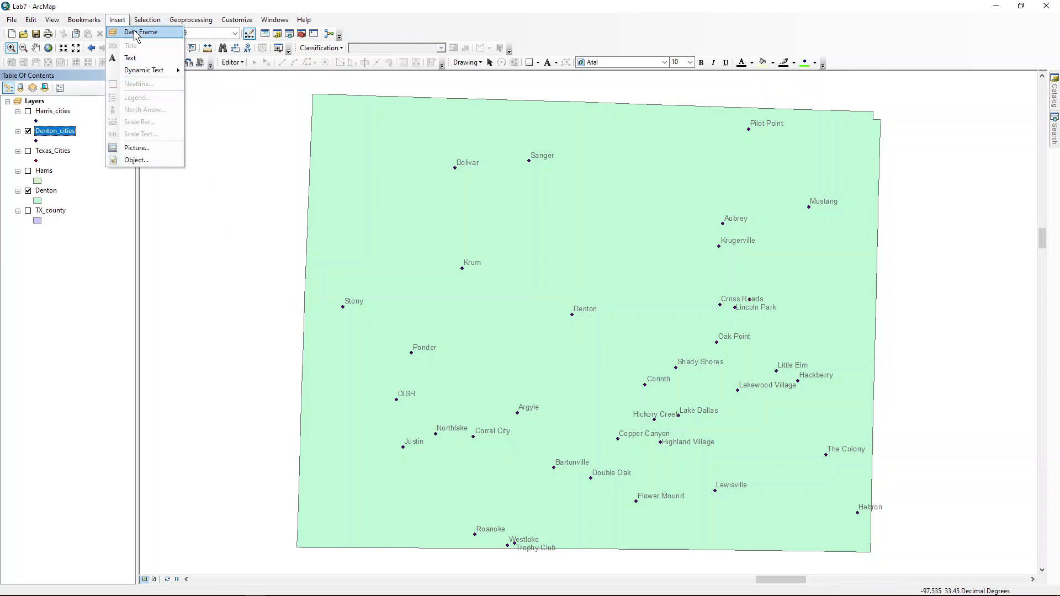
left_click(135, 33)
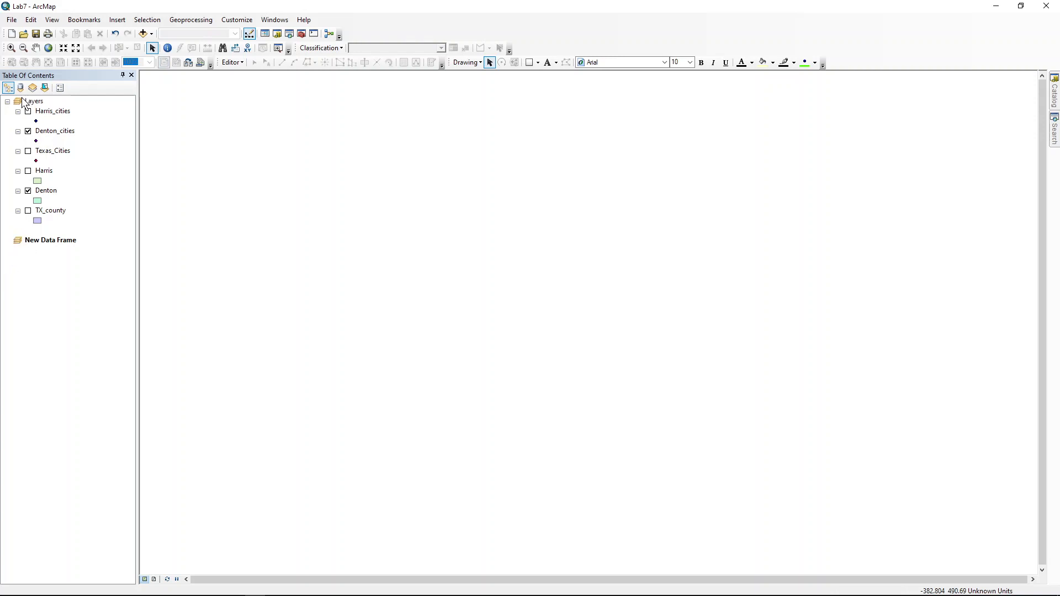
right_click(64, 247)
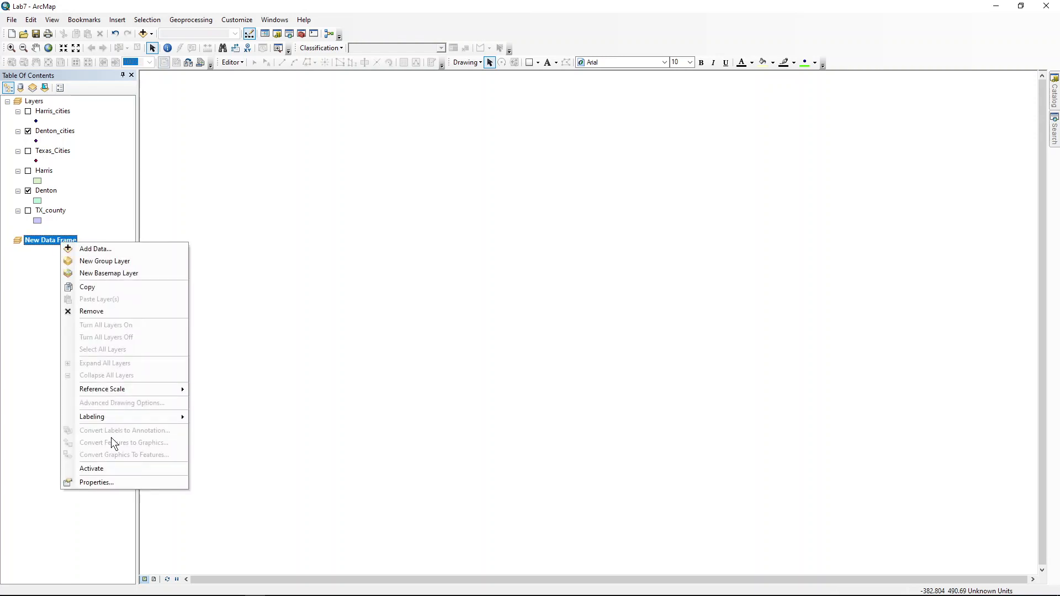
left_click(114, 483)
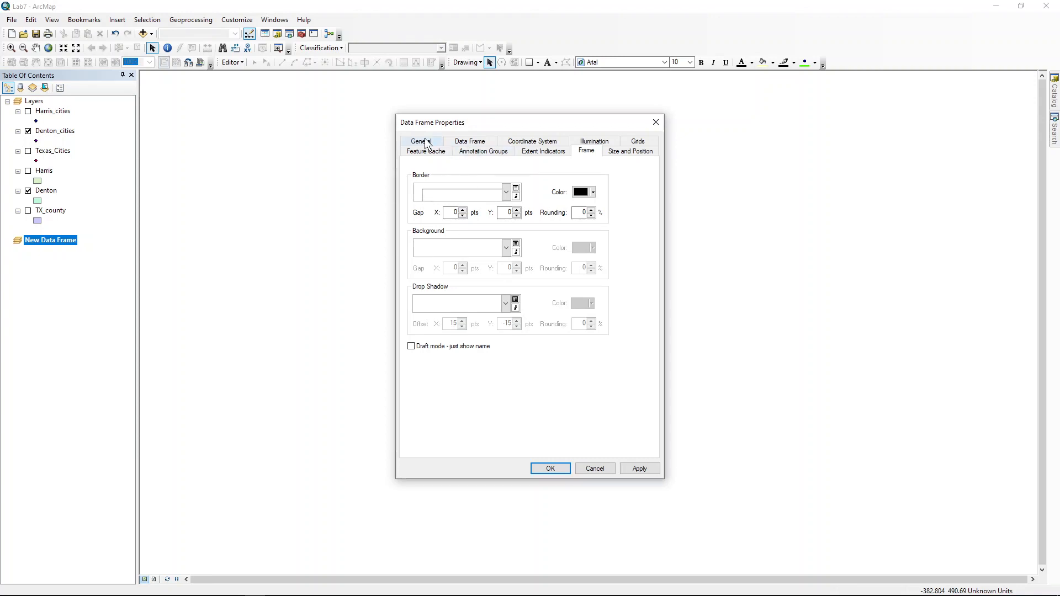
left_click(421, 142)
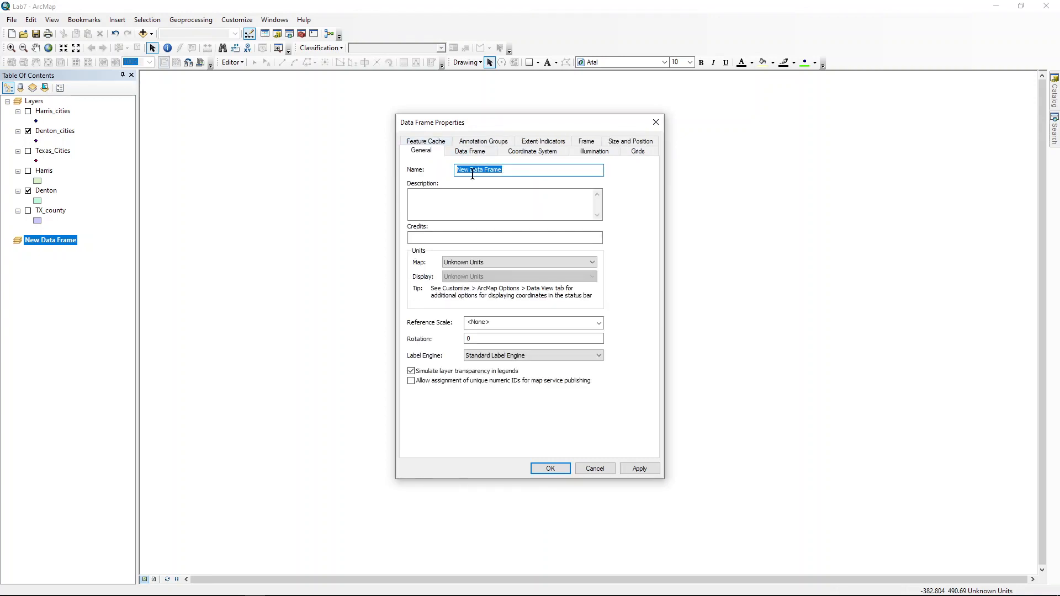
type("Denton County")
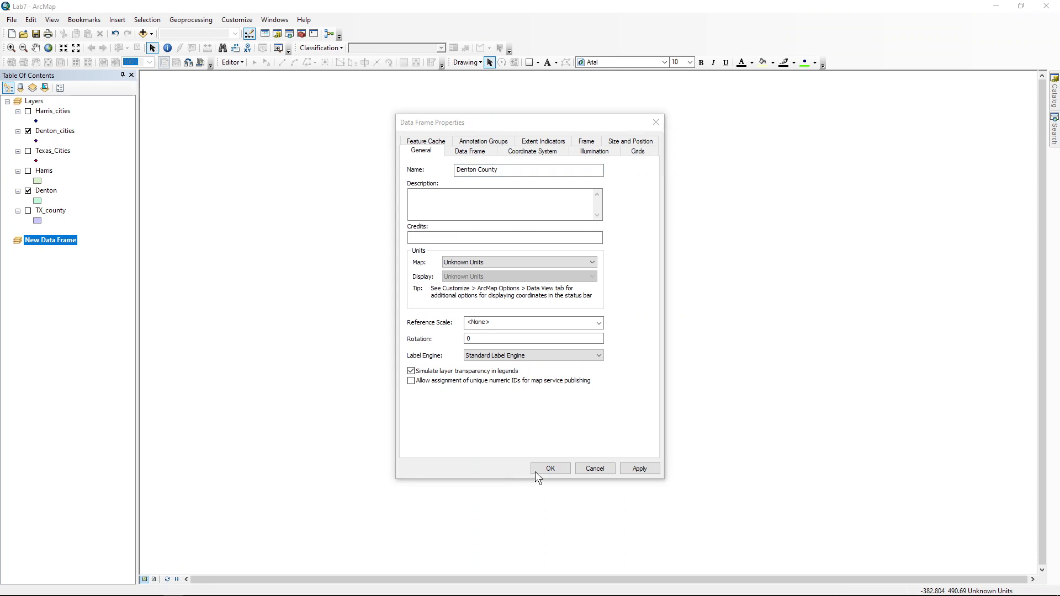
left_click(561, 467)
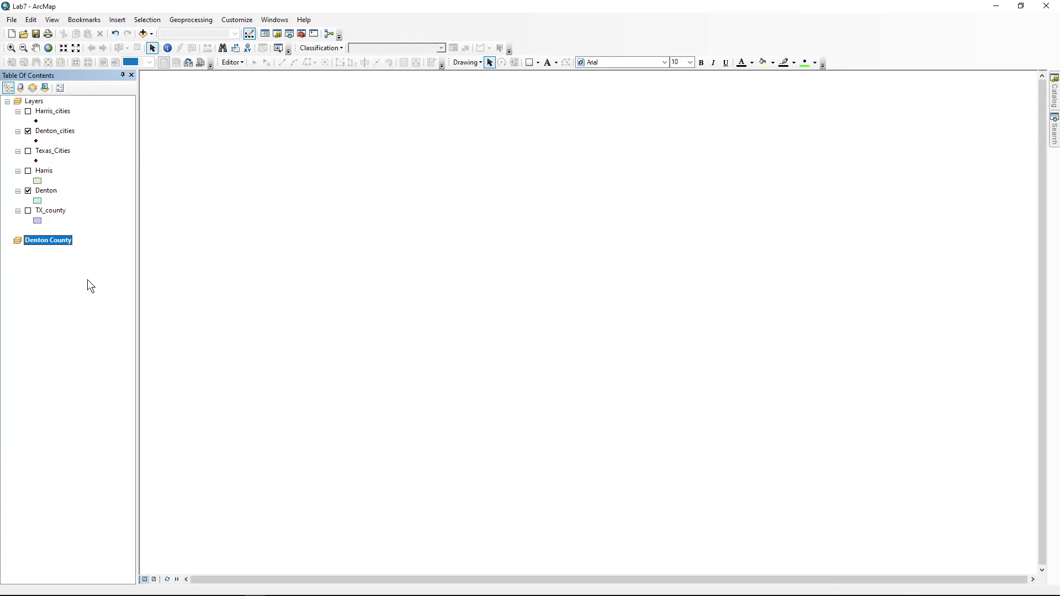
Copy the Denton and TX_county layers from the Layers data frame into the Denton County data frame.
left_click(50, 190)
right_click(44, 195)
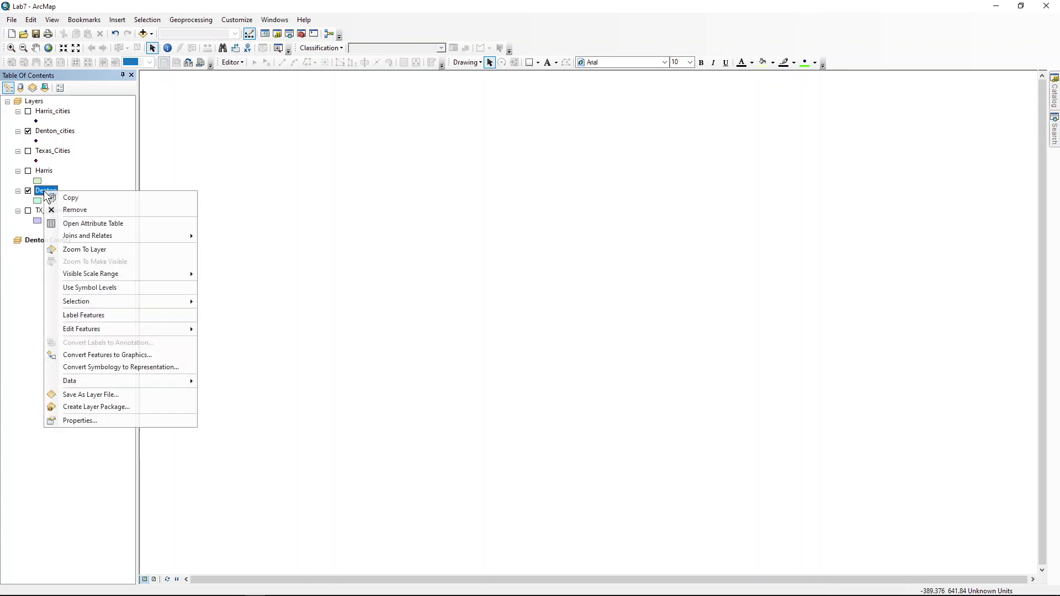
left_click(63, 135, "ctrl")
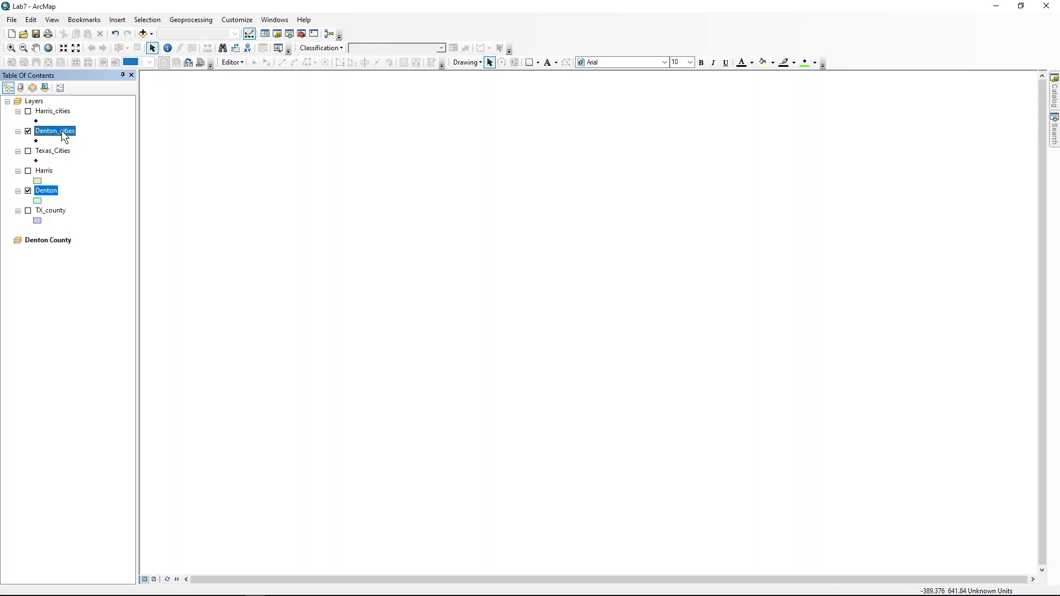
left_click(42, 191)
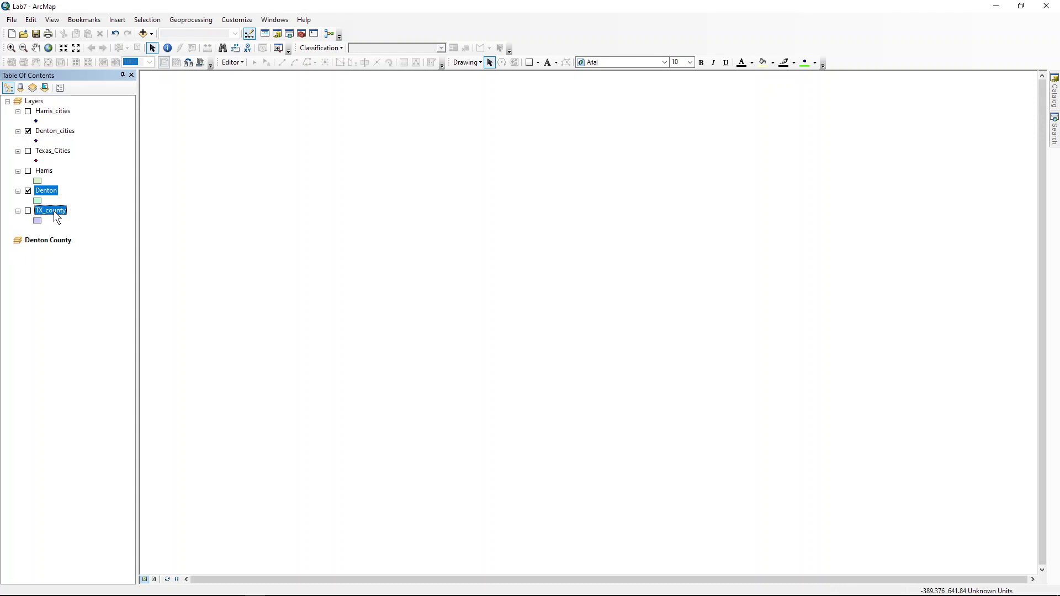
left_click_drag(57, 217, 50, 248)
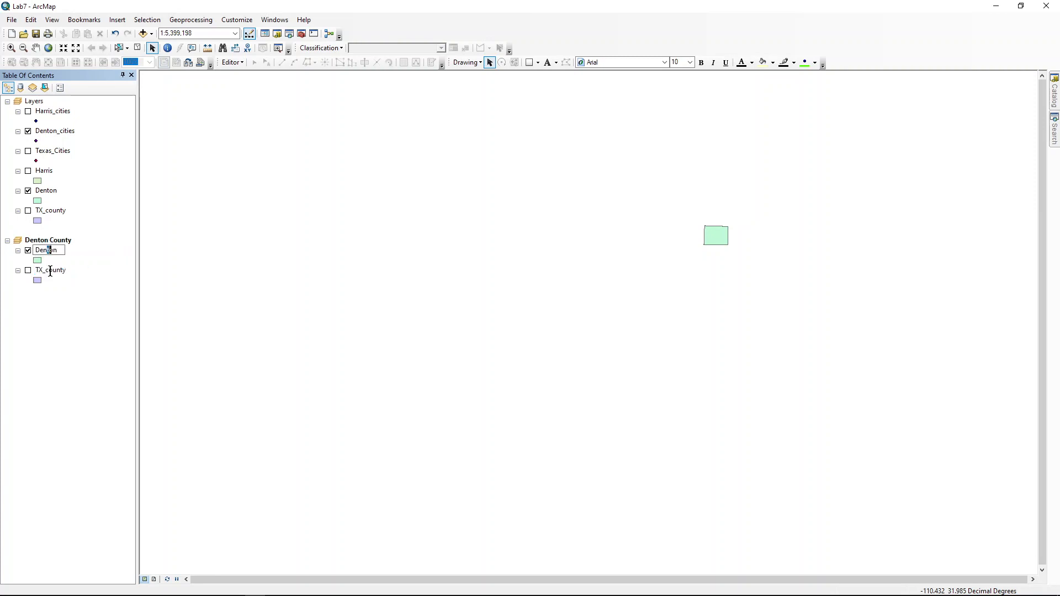
Make the TX_county layer visible in the Denton County data frame.
left_click_drag(48, 270, 33, 249)
left_click(28, 270)
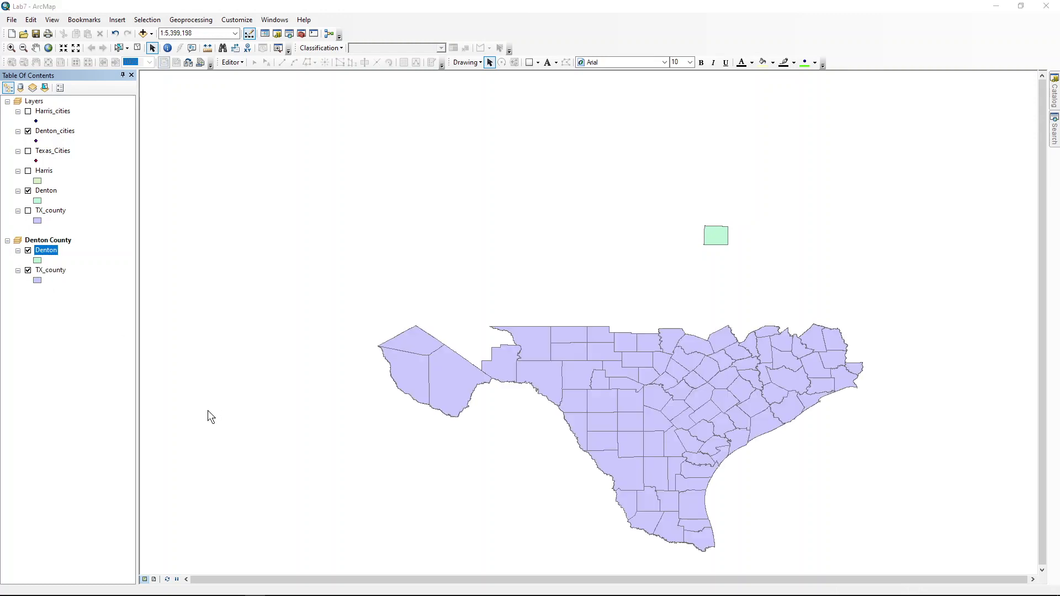
left_click(135, 47)
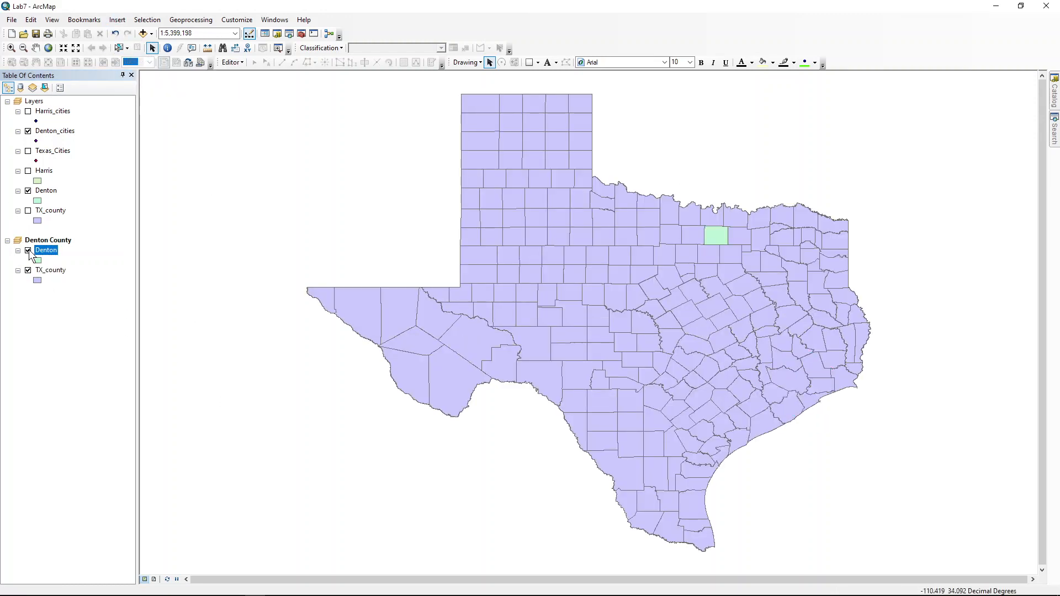
Move the Denton layer below TX_county in the Denton County data frame and return it above TX_county.
left_click_drag(44, 252, 44, 293)
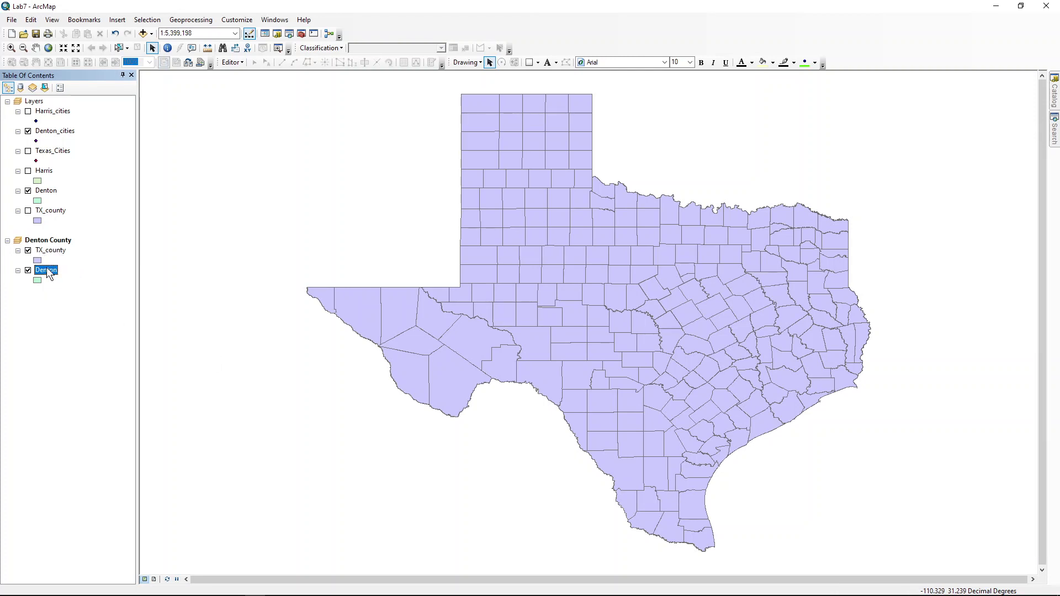
left_click_drag(48, 273, 47, 253)
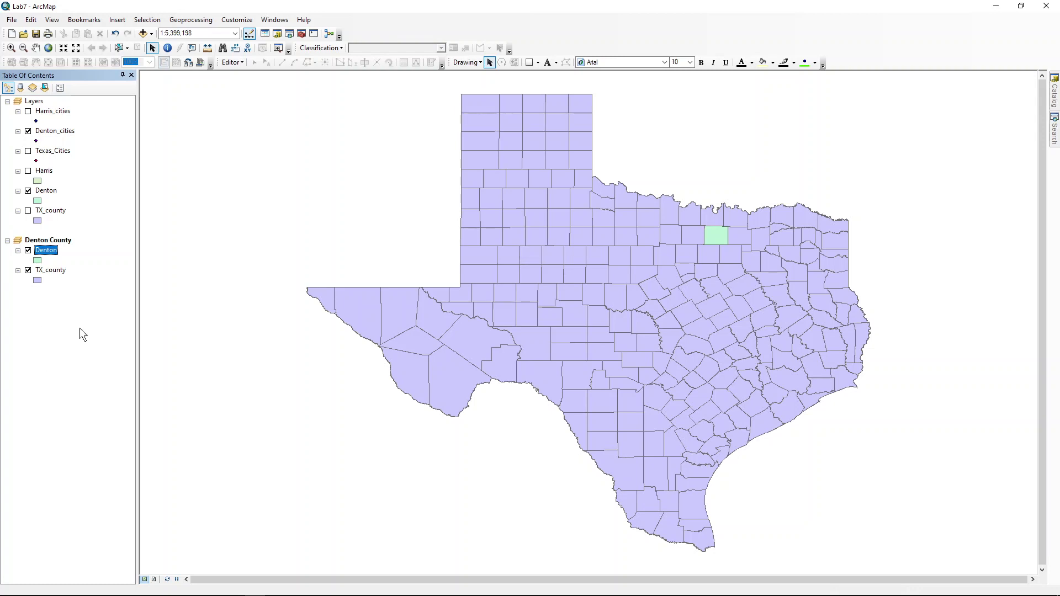
Zoom the Denton County data frame to the full extent of its TX_county layer.
left_click(47, 274)
right_click(48, 272)
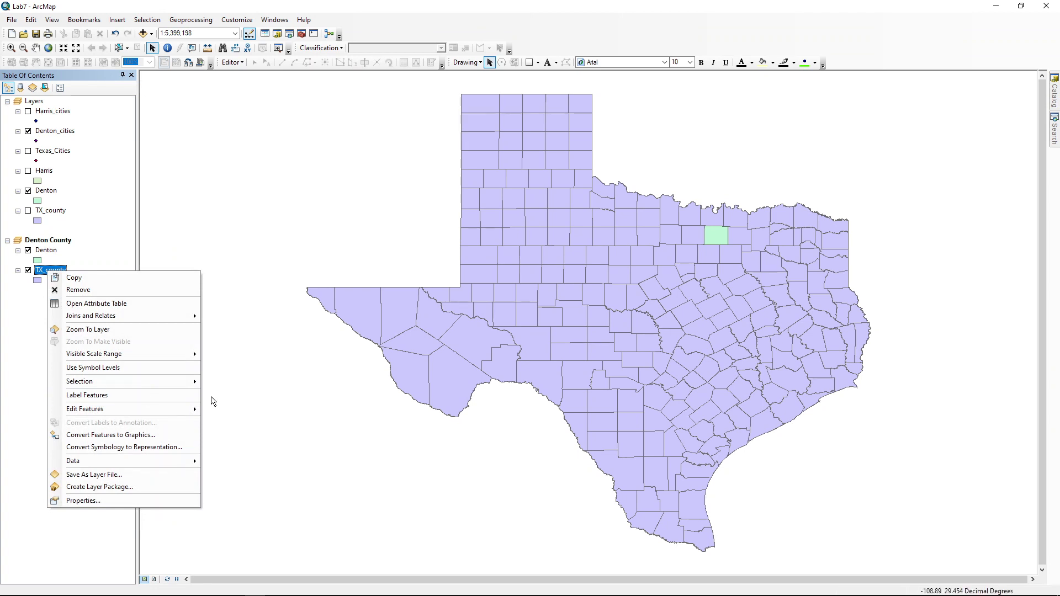
left_click(118, 329)
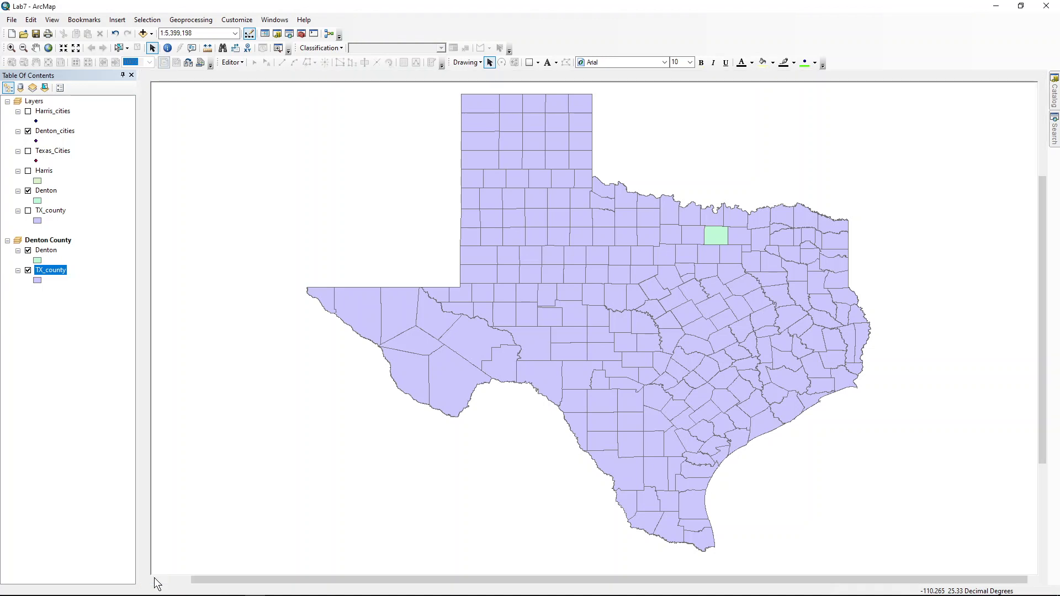
Try to move the Denton County data frame off the page in layout view and return to data view.
left_click(156, 579)
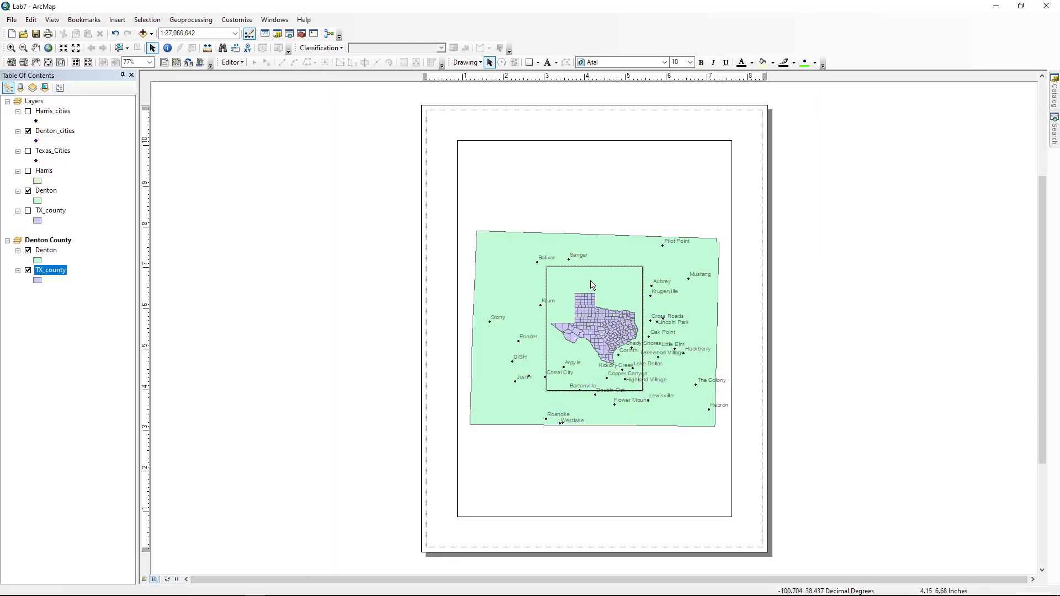
left_click_drag(593, 276, 770, 290)
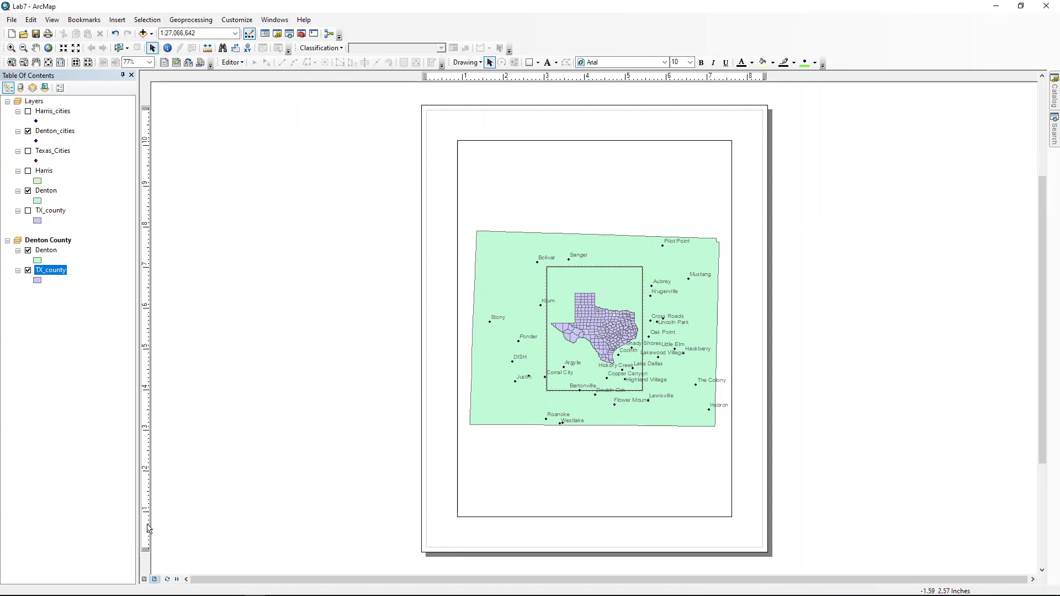
left_click(144, 578)
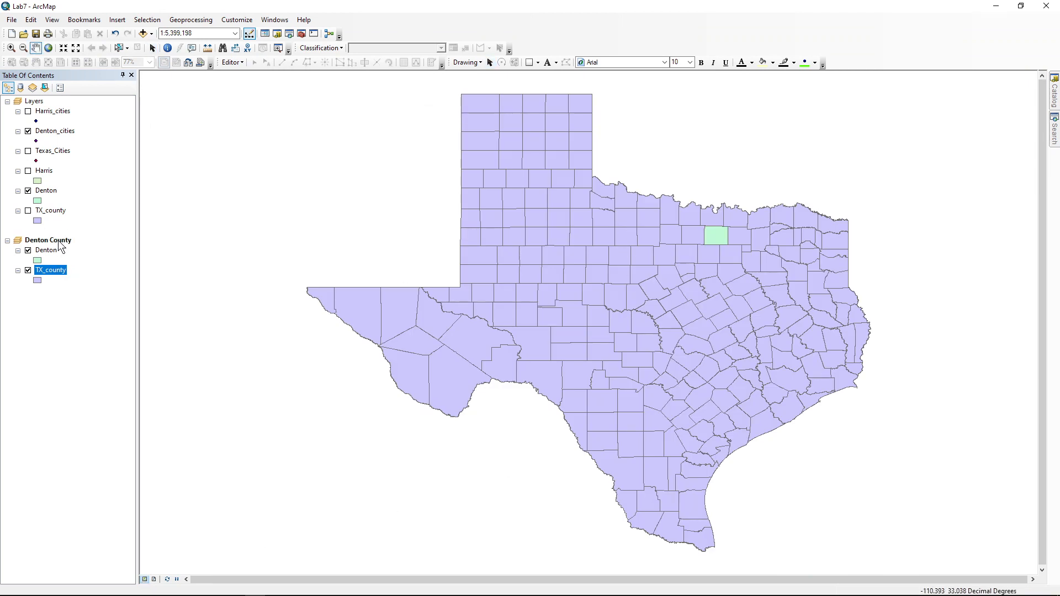
Activate the Layers data frame to show its map, and reactivate the Denton County data frame.
left_click(33, 103)
right_click(33, 102)
left_click(82, 327)
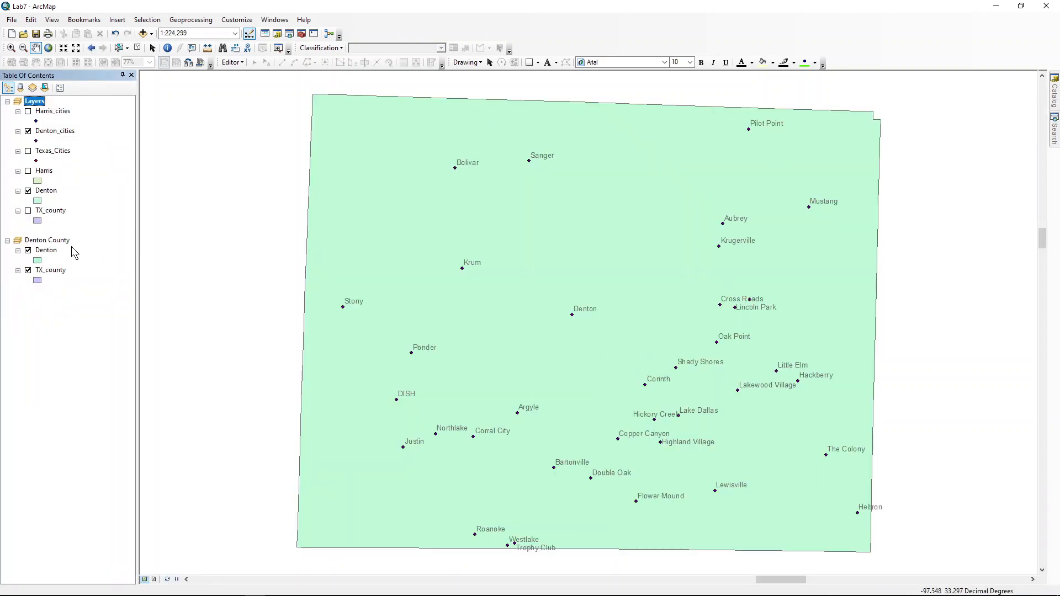
right_click(38, 243)
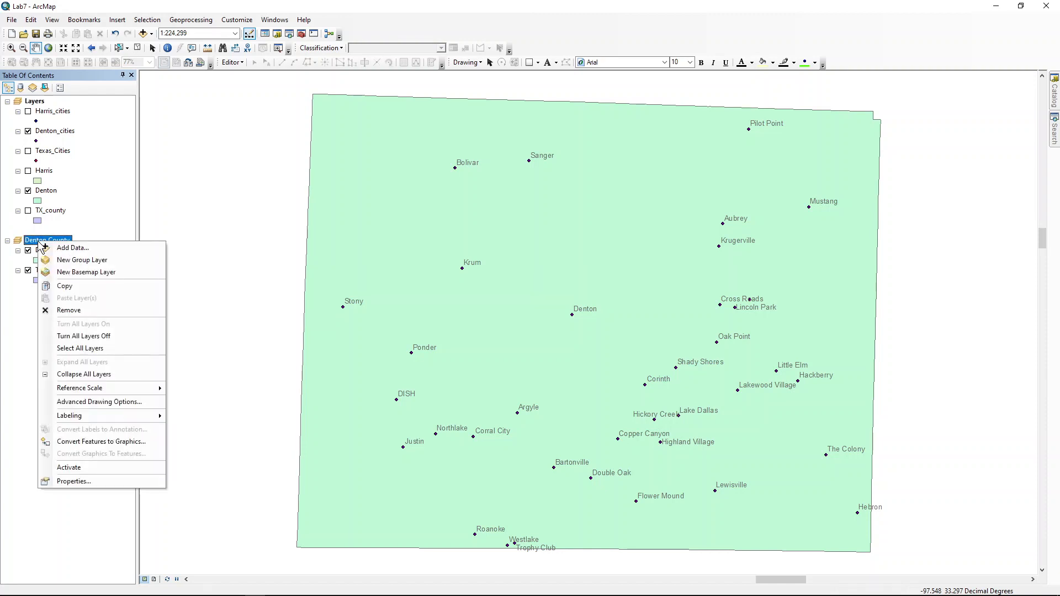
left_click(88, 466)
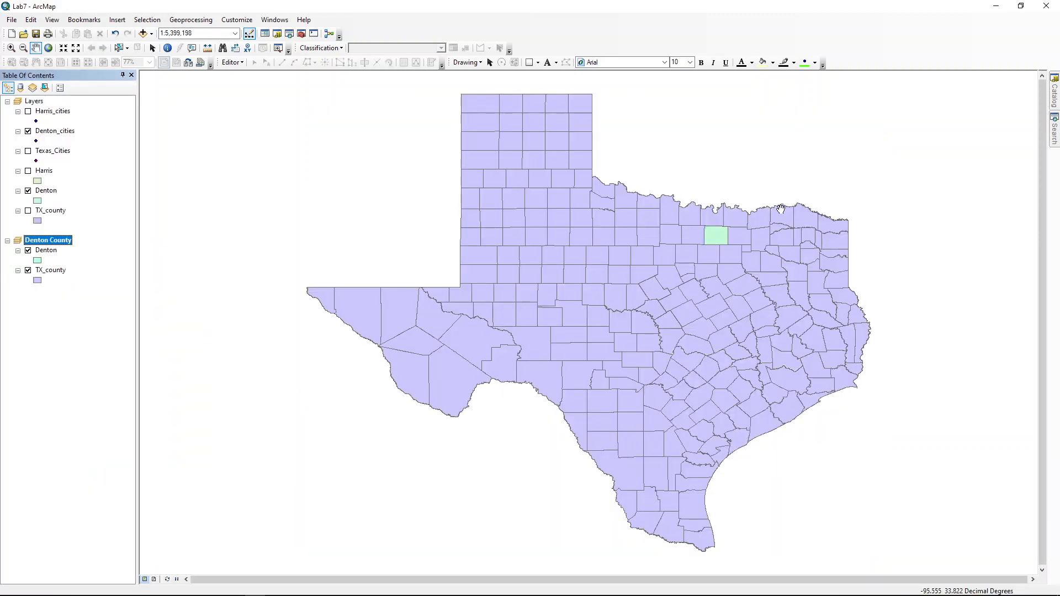
In layout view, zoom to the TX_county layer and move the Denton County data frame off the page, to the right of it.
left_click(155, 580)
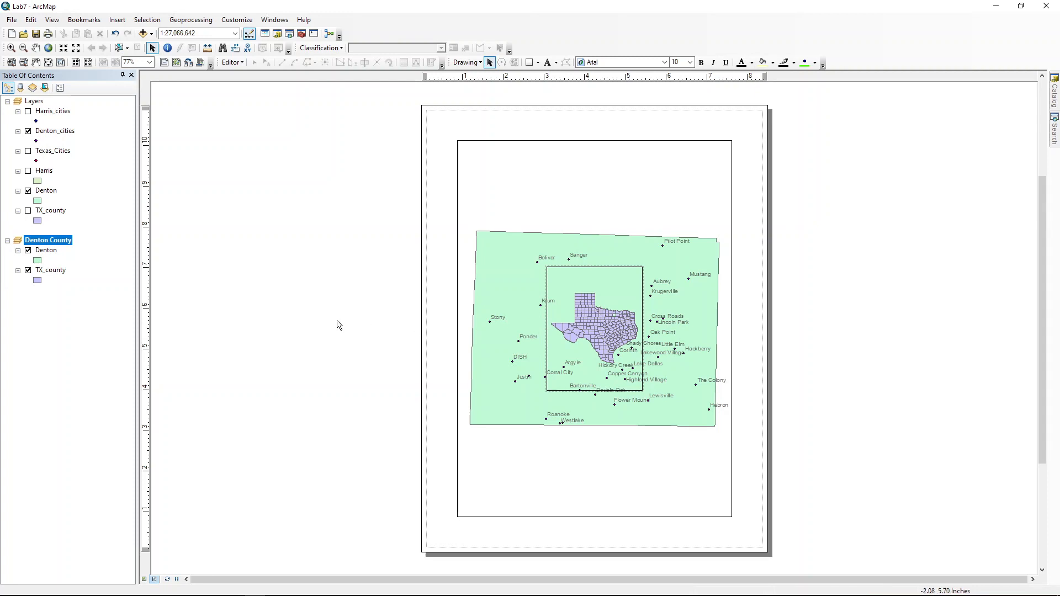
right_click(51, 271)
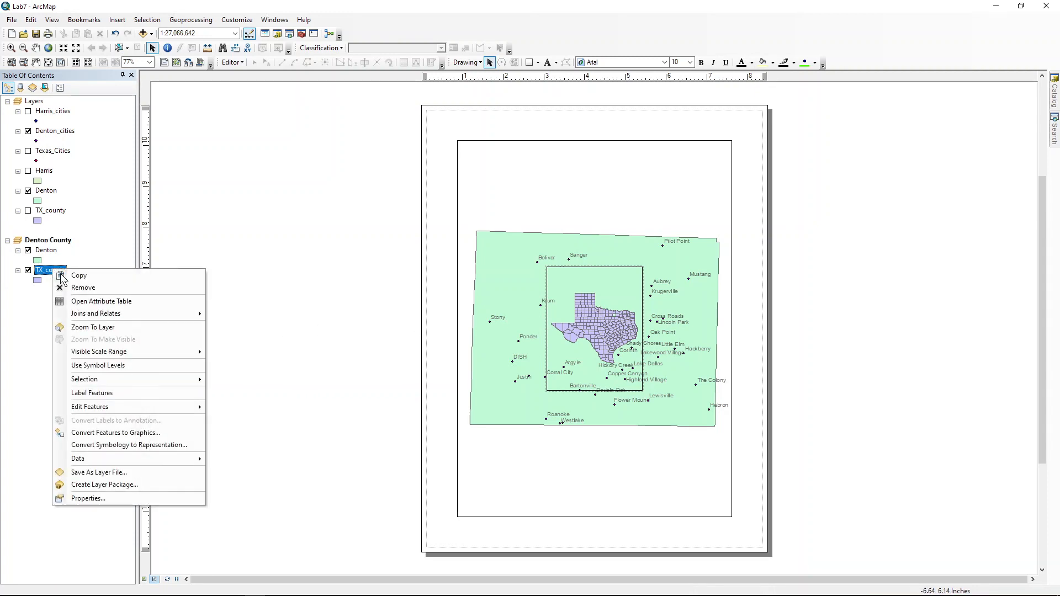
left_click(84, 327)
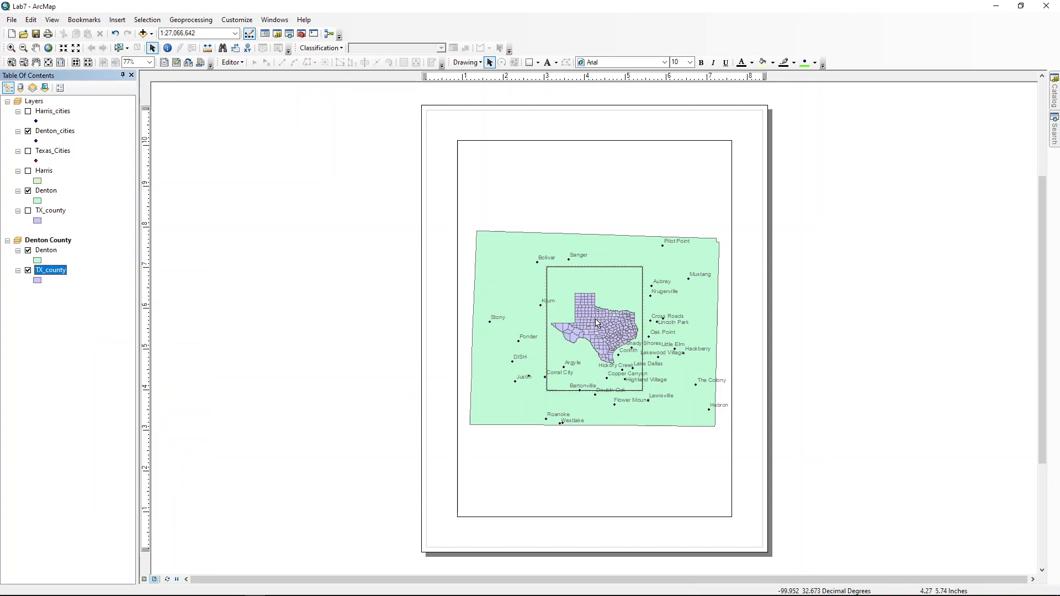
left_click(616, 290)
left_click_drag(604, 303, 847, 209)
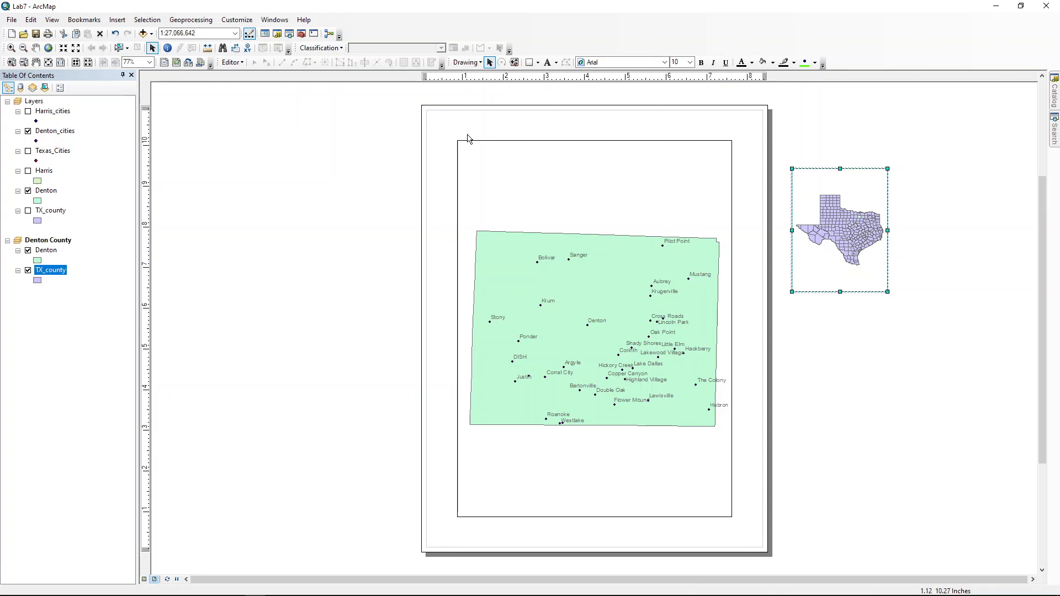
left_click(913, 246)
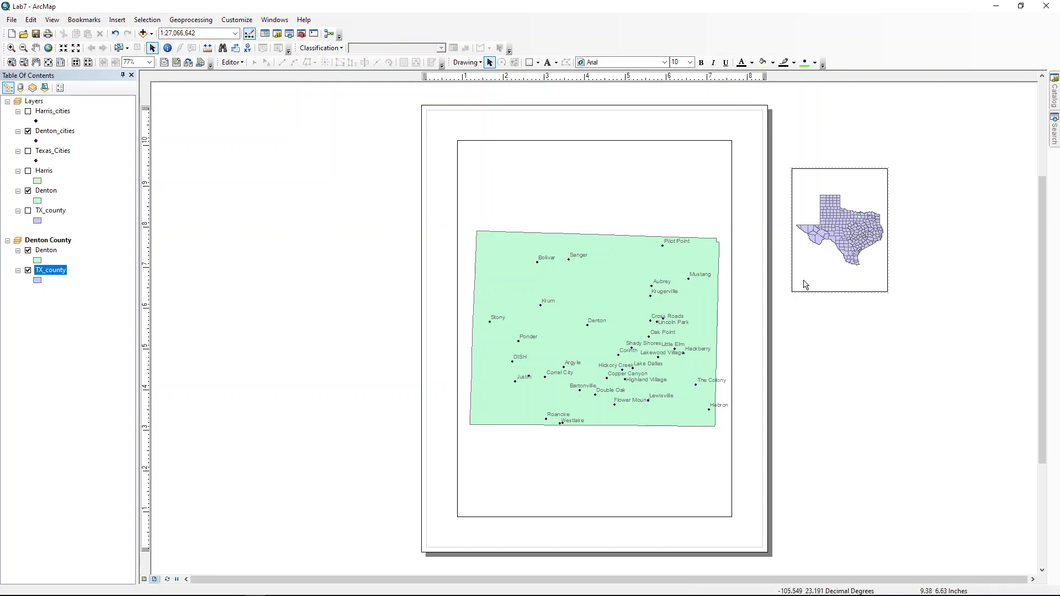
left_click(54, 241)
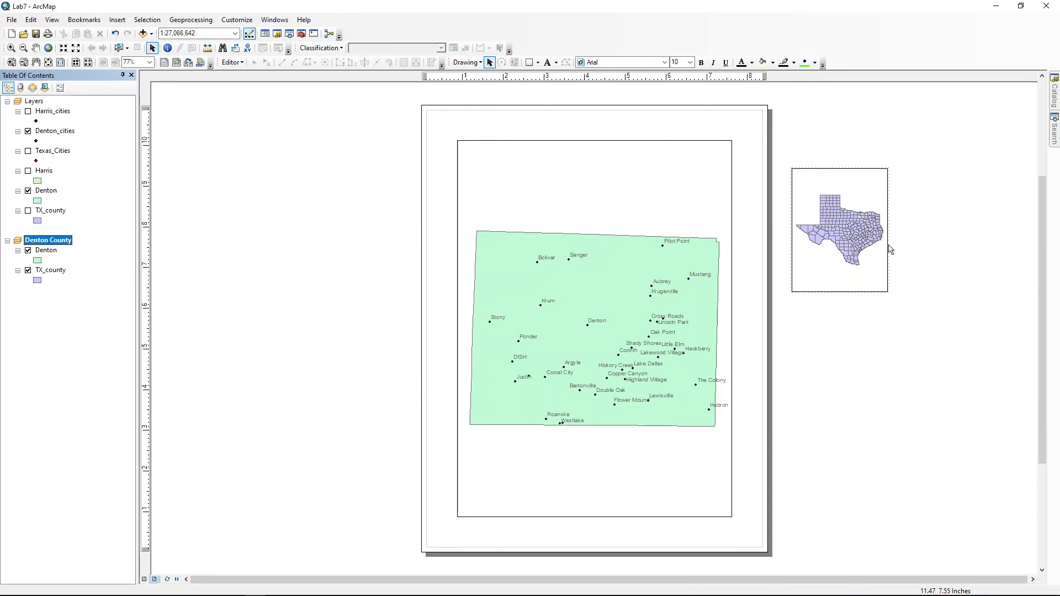
left_click(33, 102)
right_click(33, 104)
key("Escape")
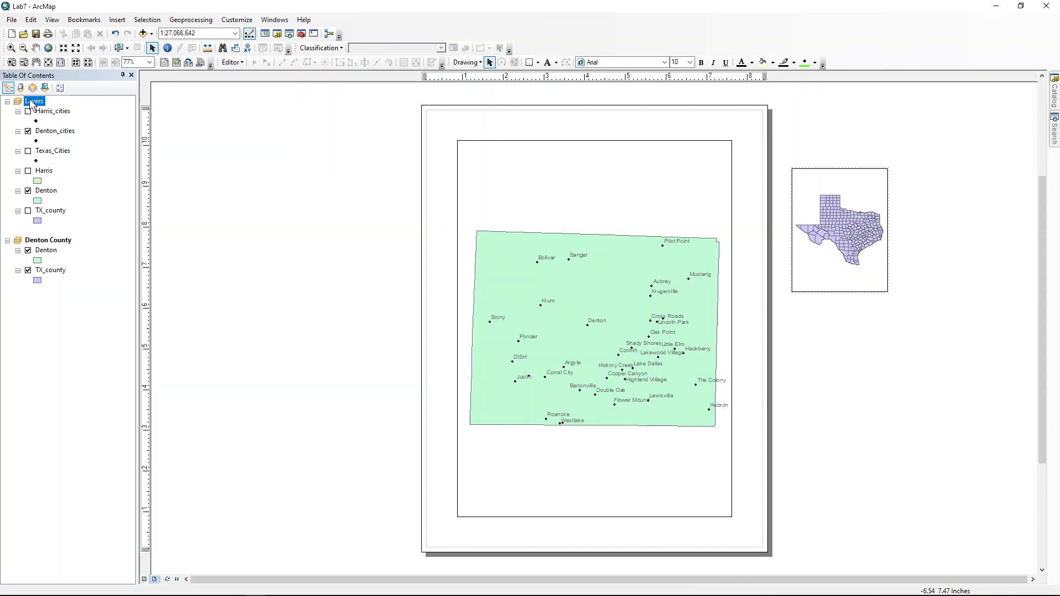
left_click(630, 212)
left_click(37, 102)
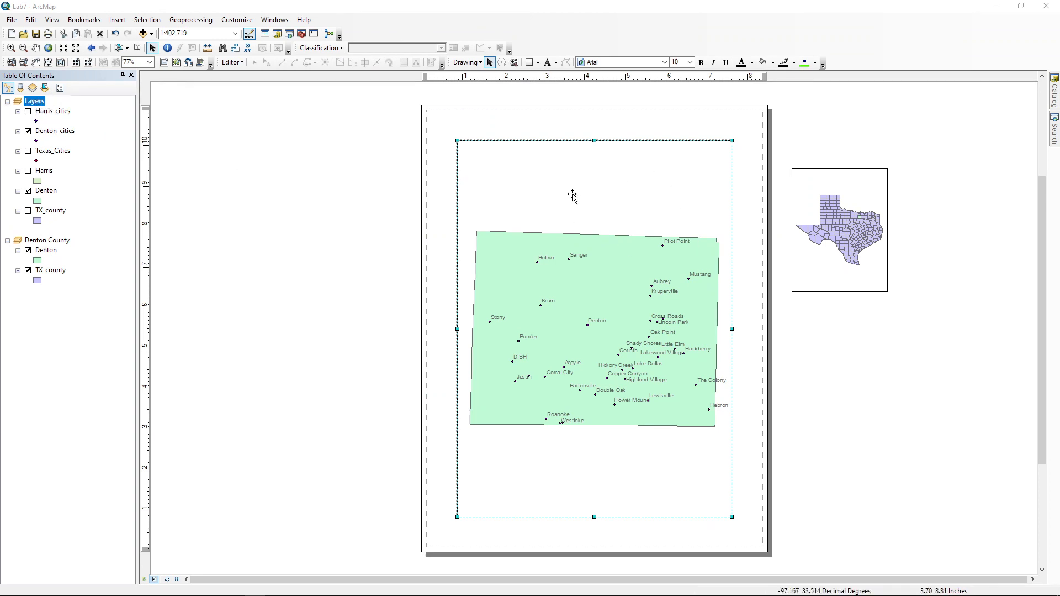
left_click(795, 237)
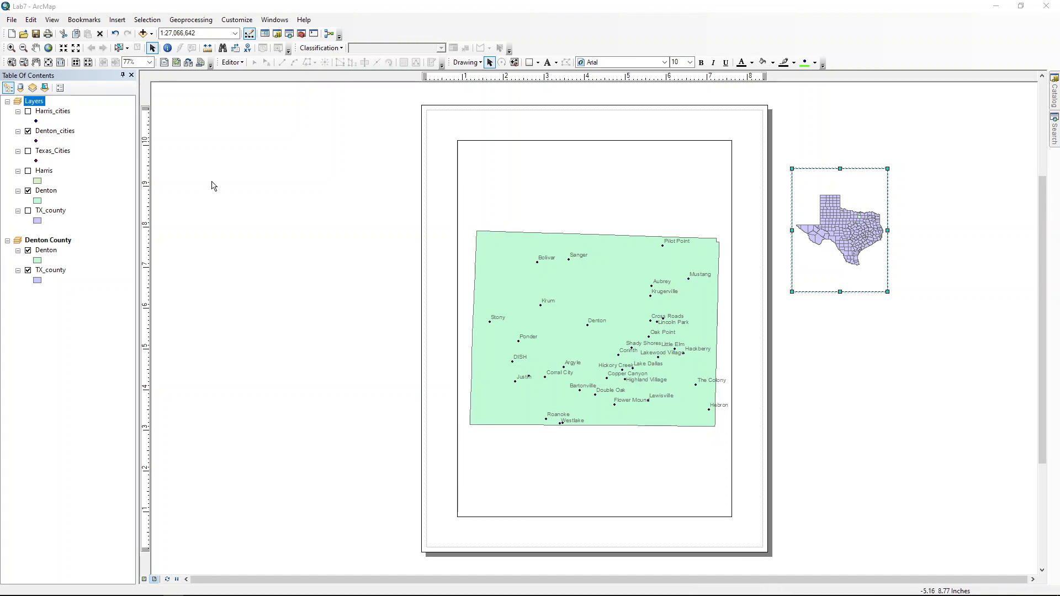
Set the layout page orientation to Landscape in the page and print setup.
left_click(12, 20)
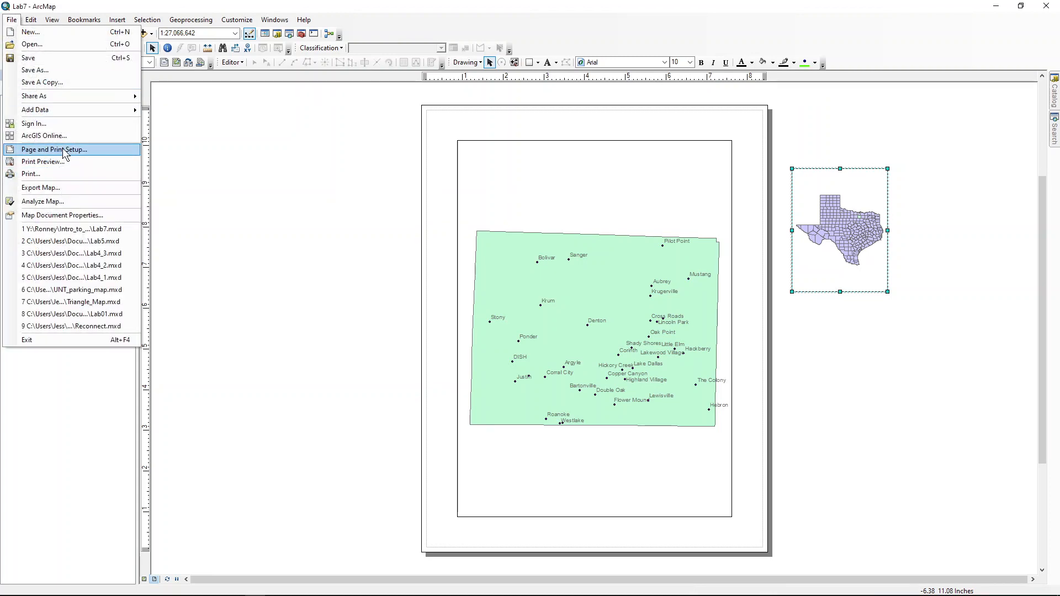
left_click(63, 150)
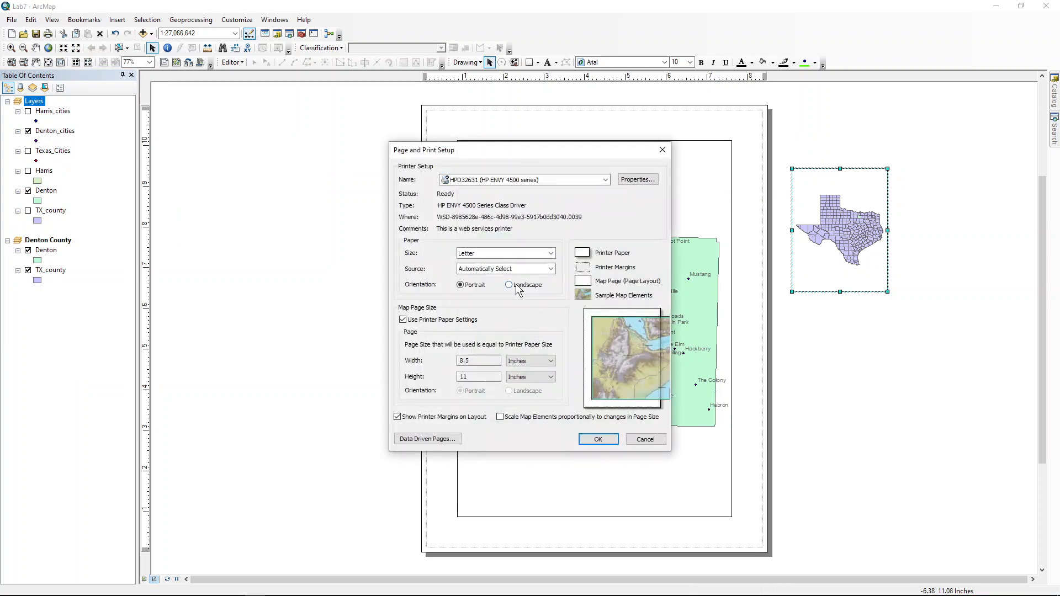
left_click(517, 286)
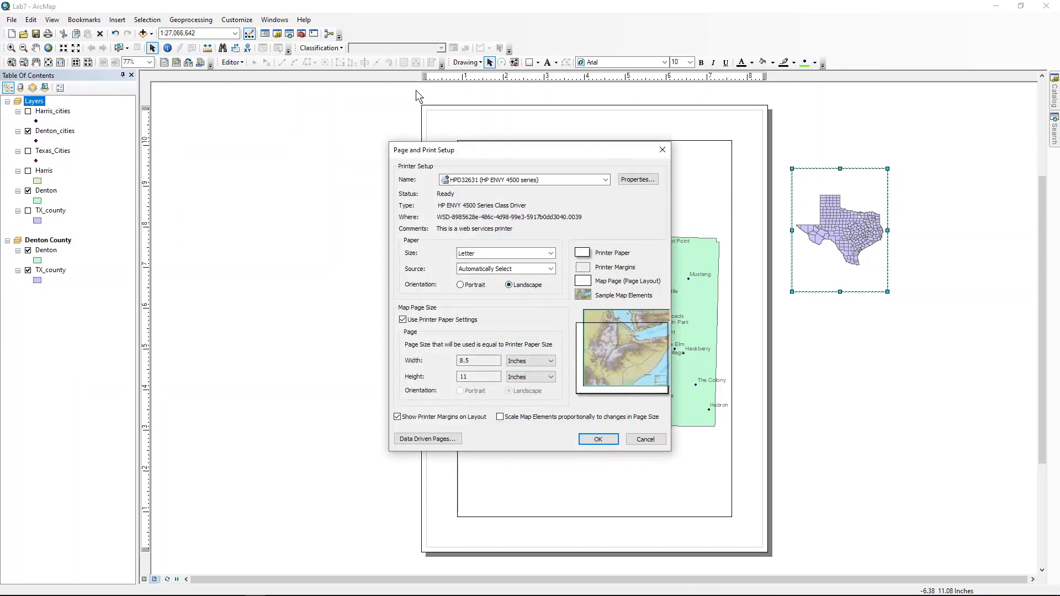
left_click(598, 439)
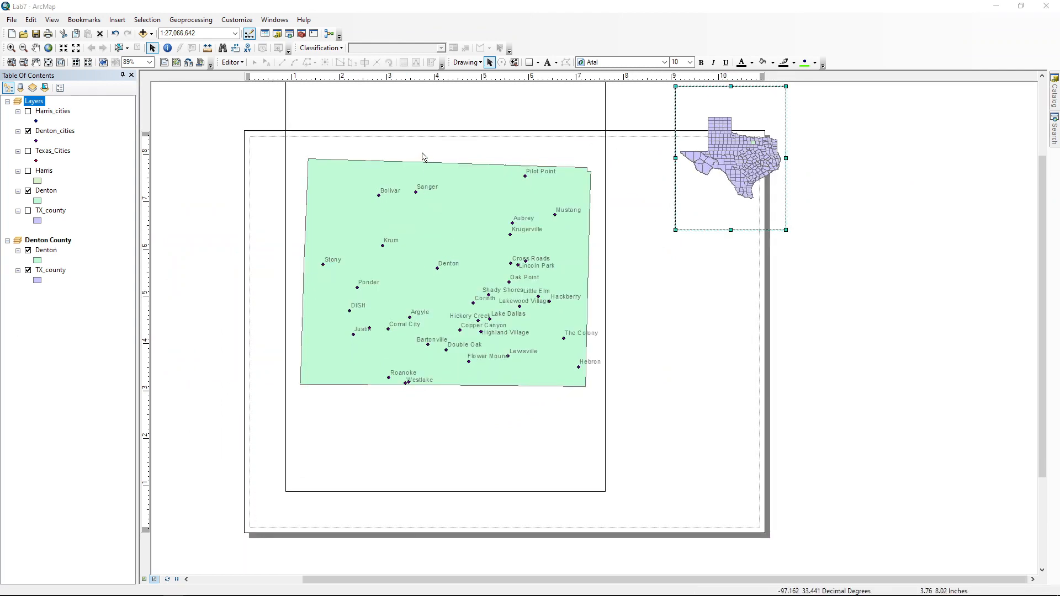
Move the Layers data frame with the Denton cities map onto the page and stretch its sides to fit the page margins.
left_click(440, 152)
left_click_drag(440, 151, 453, 226)
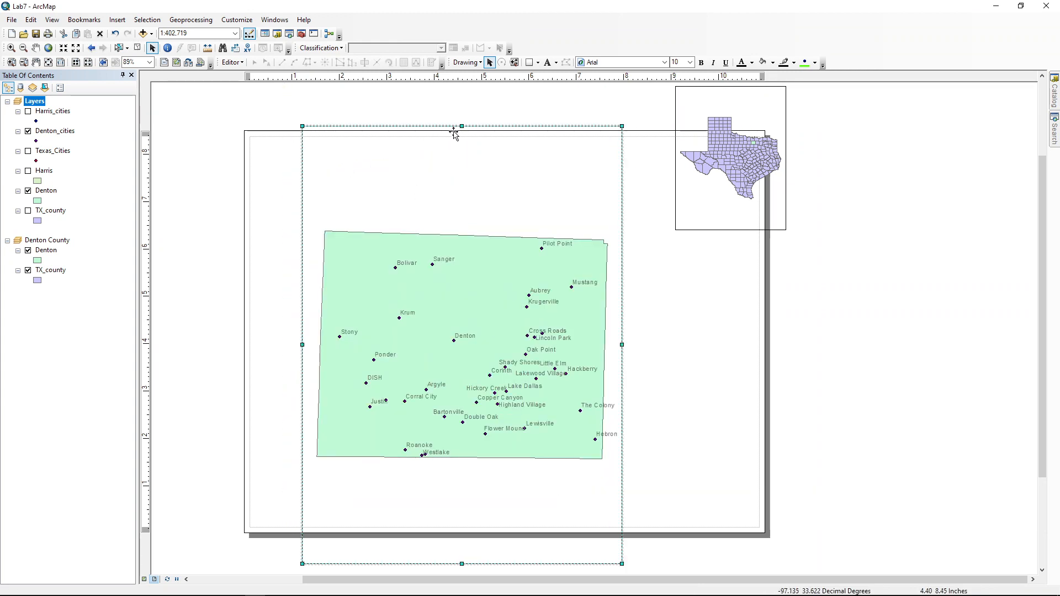
left_click_drag(462, 127, 461, 136)
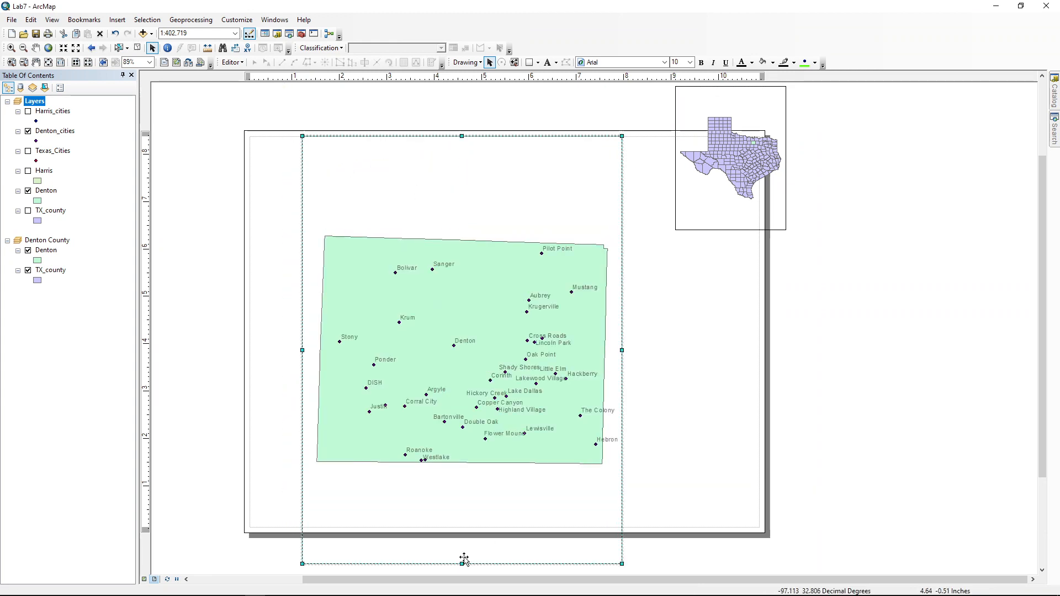
left_click_drag(461, 563, 468, 528)
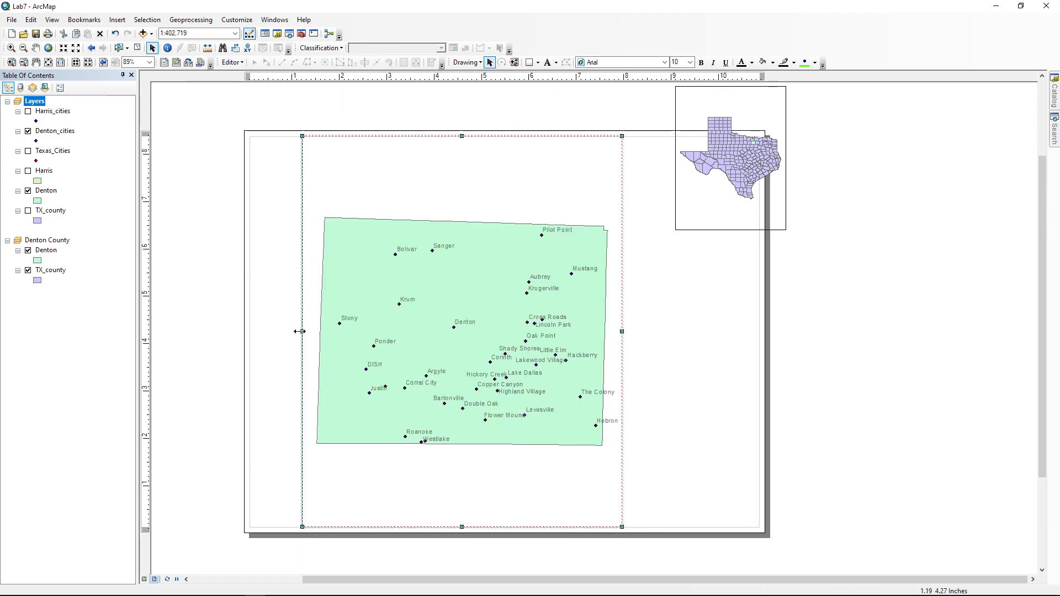
left_click_drag(299, 331, 250, 332)
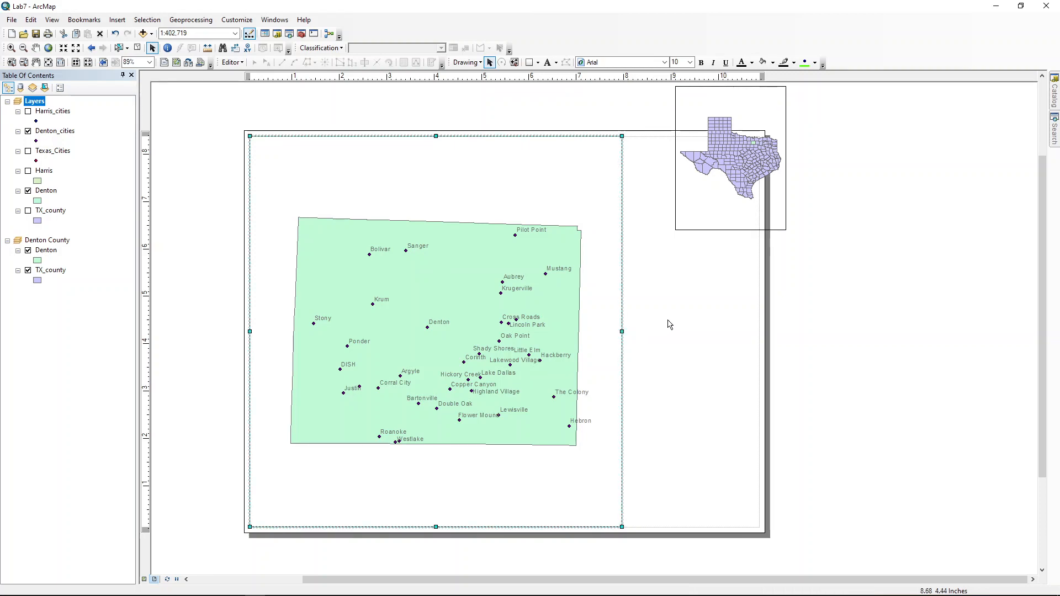
left_click_drag(622, 331, 760, 332)
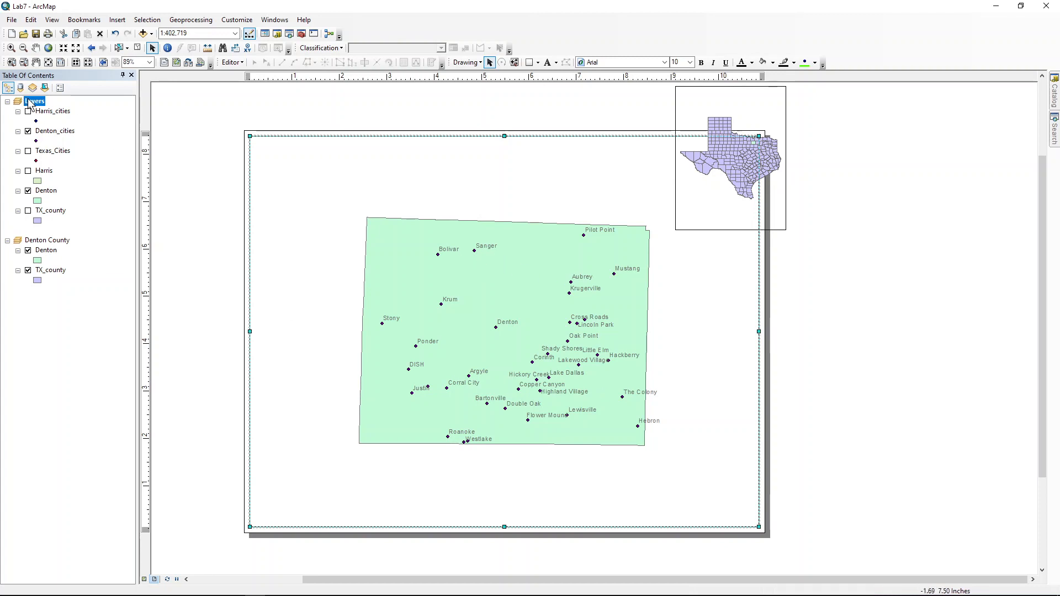
Zoom the Layers data frame to its Denton layer and undo the accidental move of the frame.
right_click(47, 192)
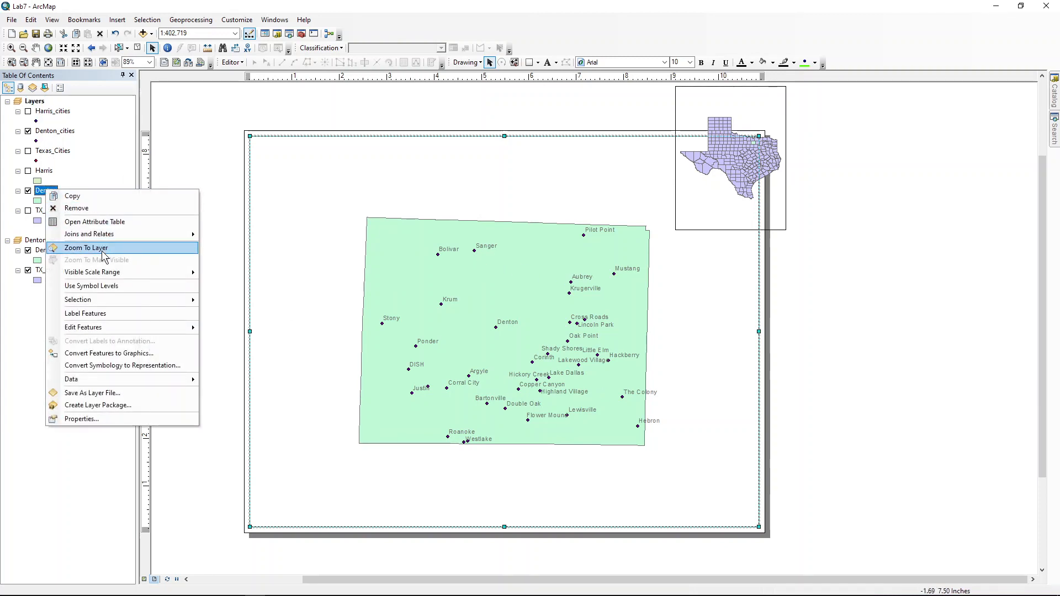
left_click(85, 248)
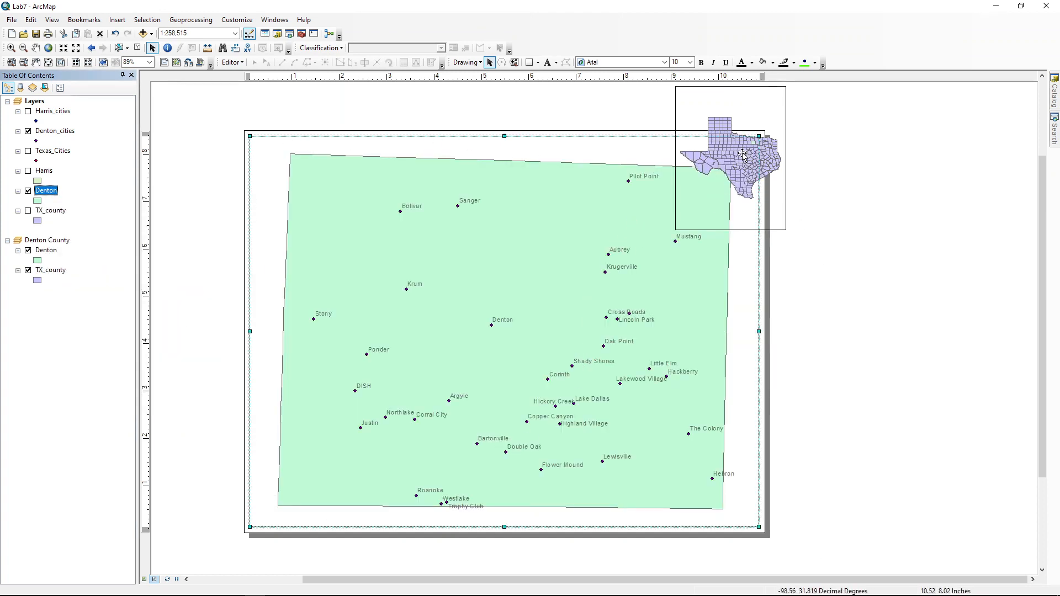
mouse_move(742, 155)
left_mouse_down()
mouse_move(712, 190)
mouse_move(745, 157)
left_mouse_up()
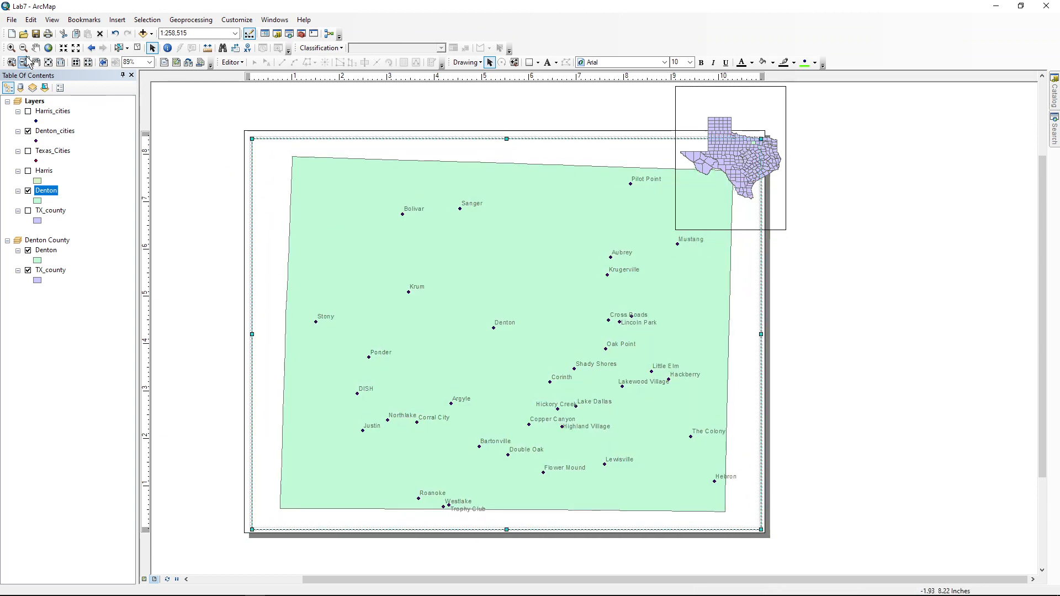
left_click(115, 33)
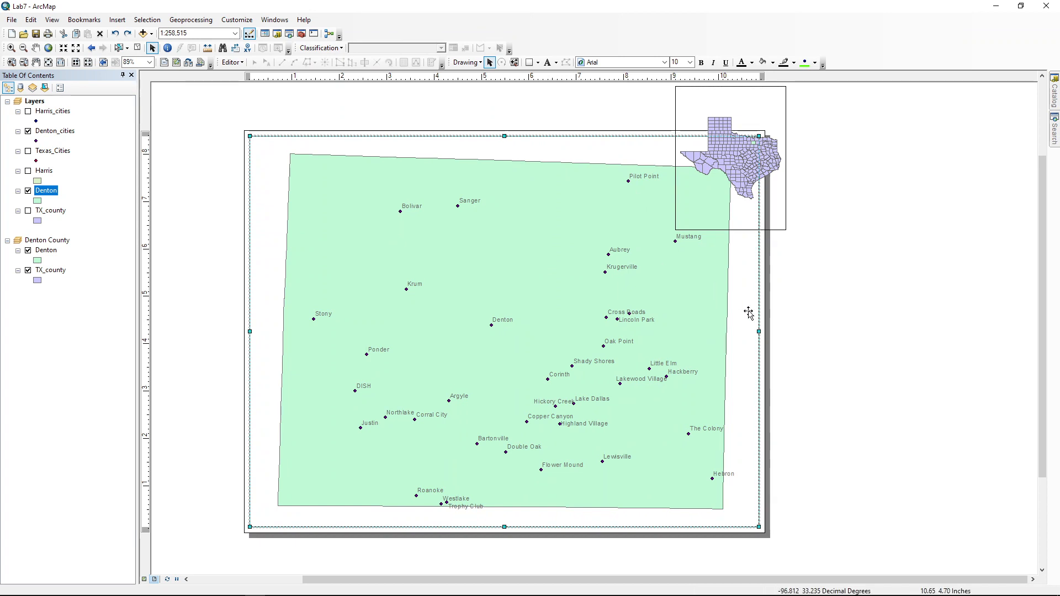
Try different sizes for the Layers data frame by its upper-right corner, zooming back to the Denton layer after shrinking it.
left_click_drag(759, 135, 675, 223)
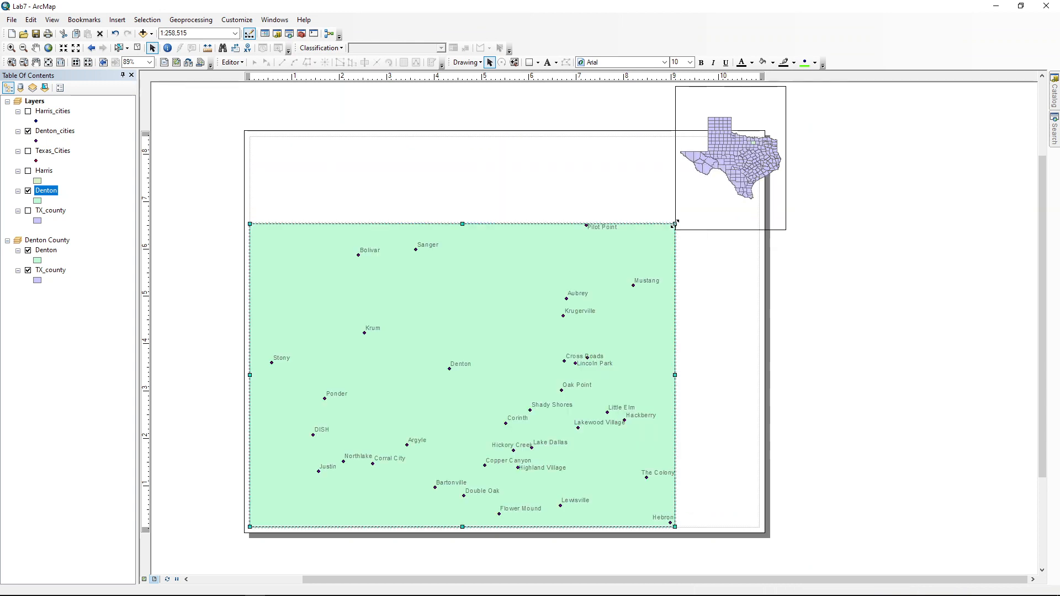
right_click(50, 192)
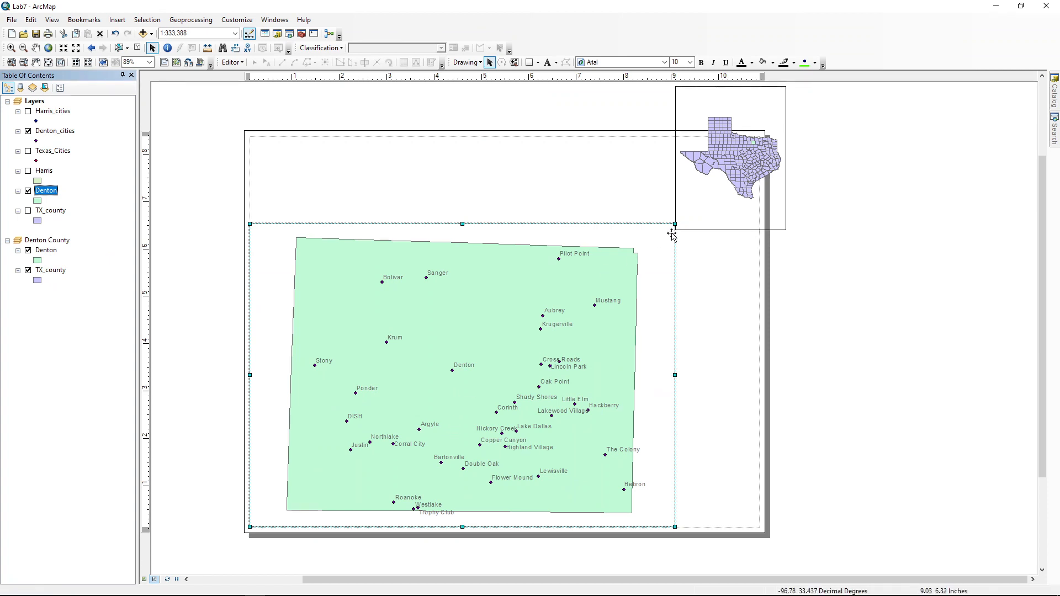
left_click_drag(676, 222, 759, 136)
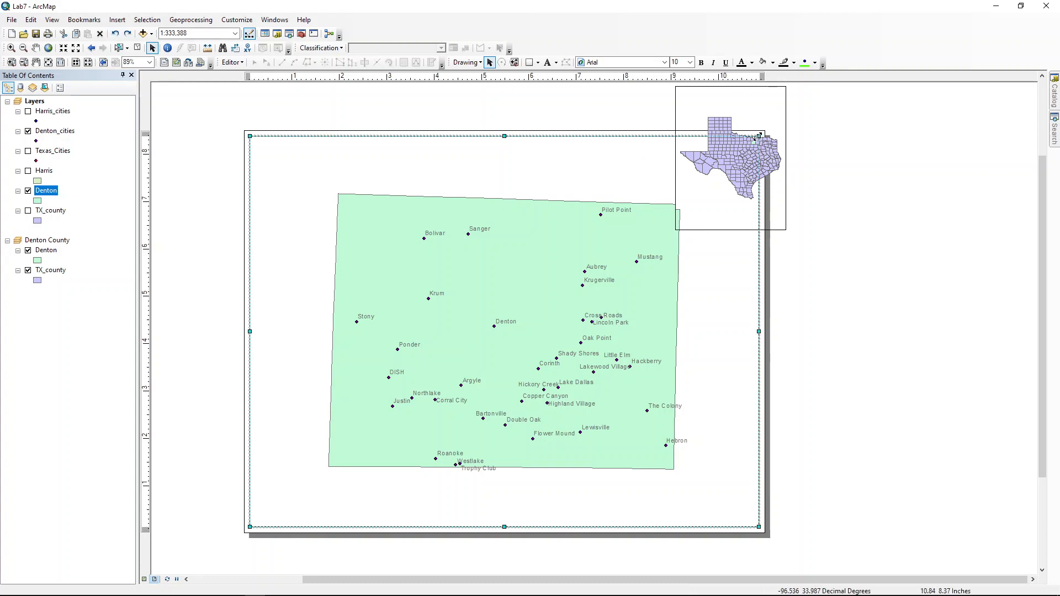
left_click_drag(759, 136, 598, 284)
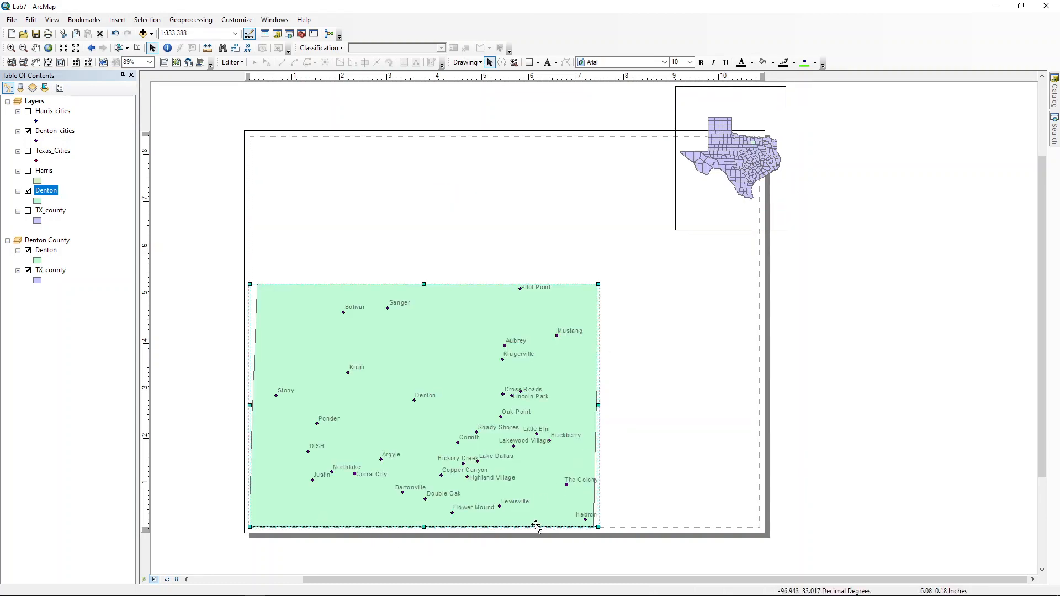
right_click(47, 191)
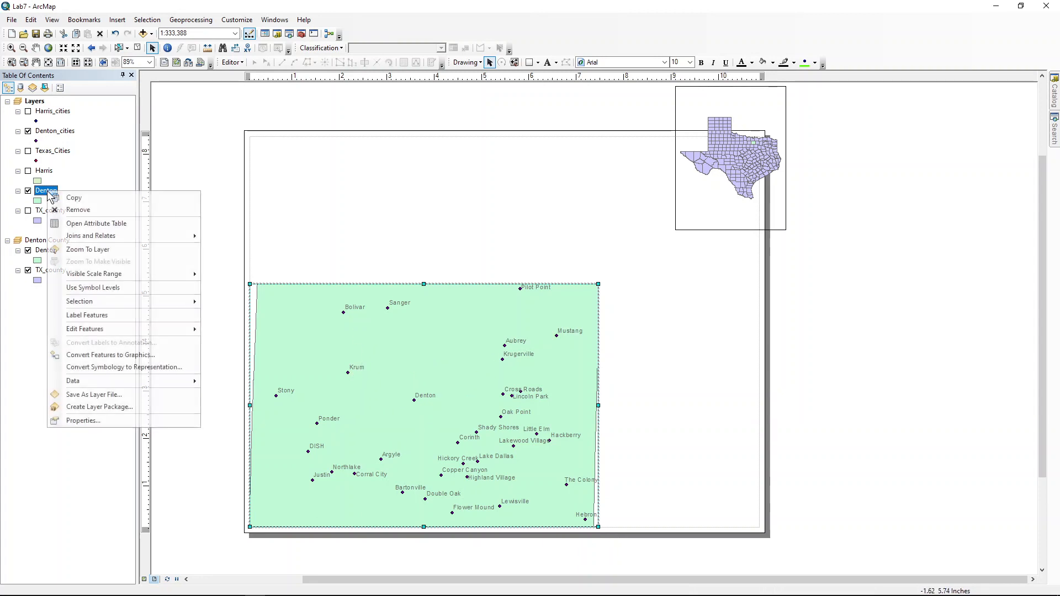
left_click(124, 249)
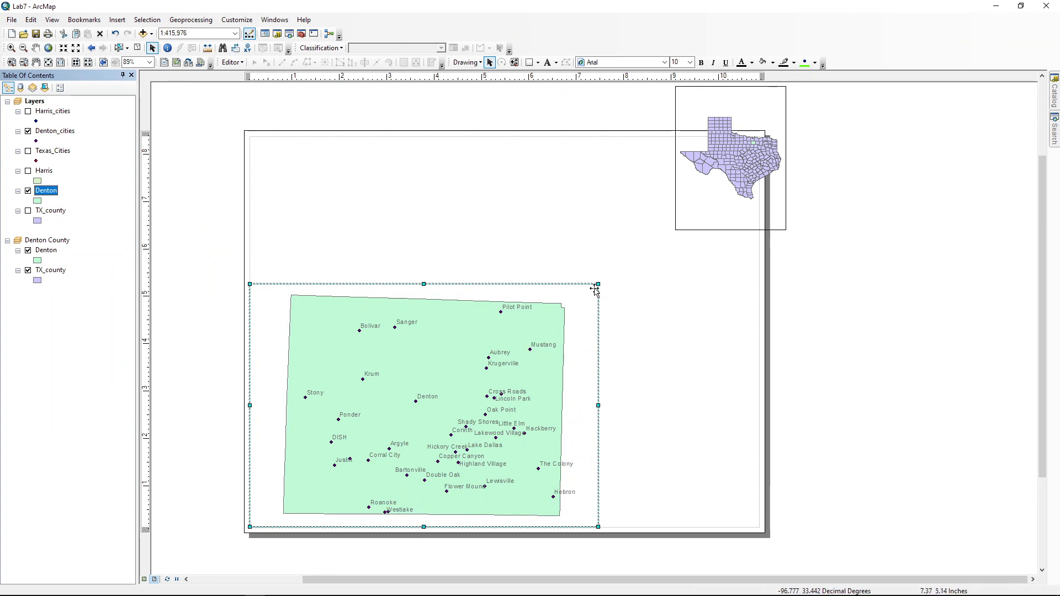
Enlarge the Layers data frame to an upper-right corner at about 8.6, 6.5 inches, and move the Texas locator frame inside the page's upper-right corner.
left_click_drag(597, 284, 652, 227)
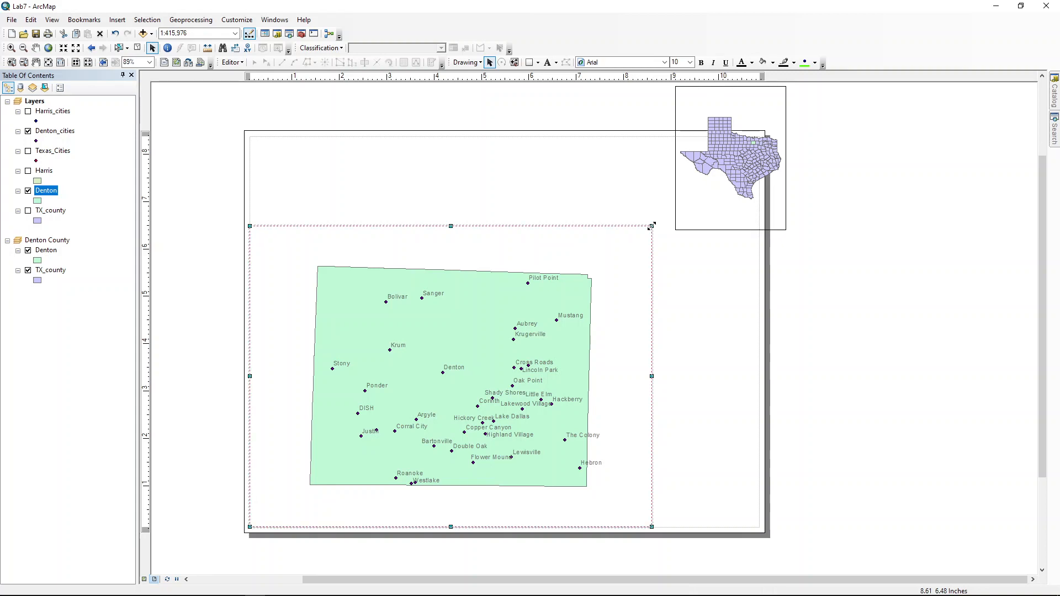
left_click(759, 191)
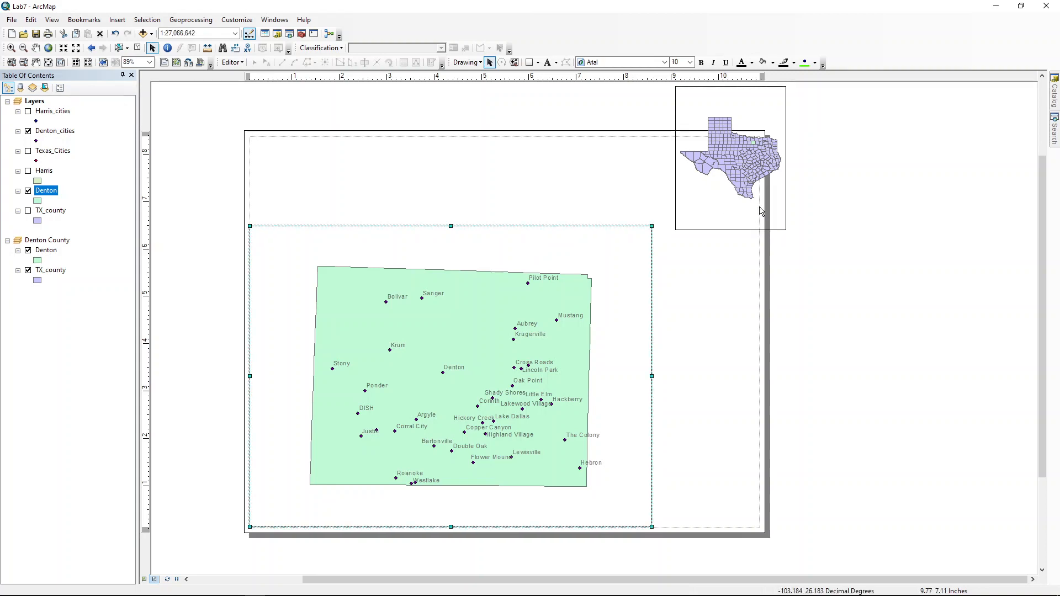
left_click_drag(773, 207, 741, 257)
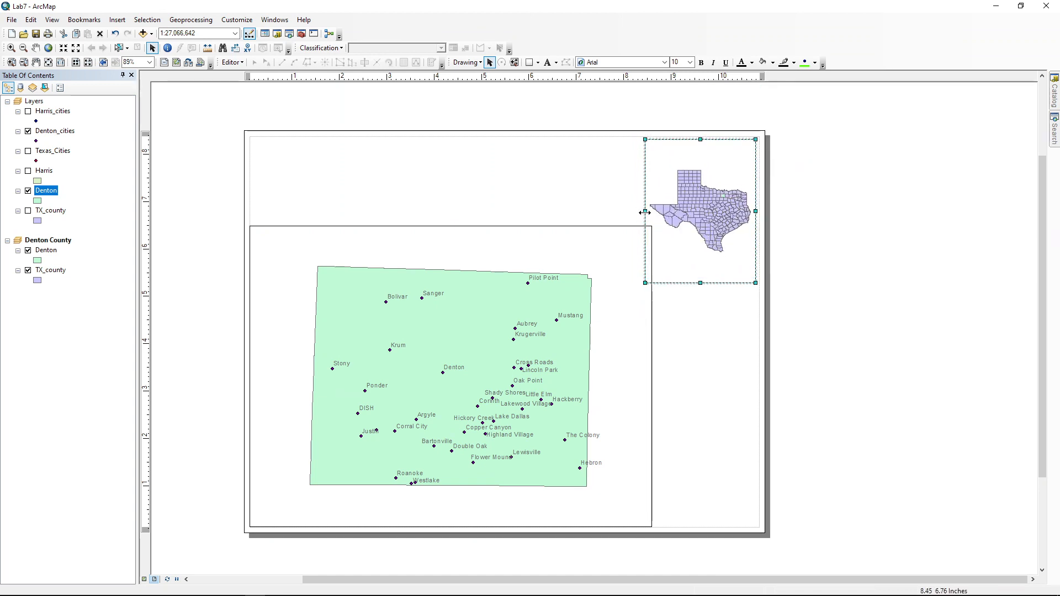
Zoom the resized Layers data frame to the extent of its Denton layer.
left_click(621, 306)
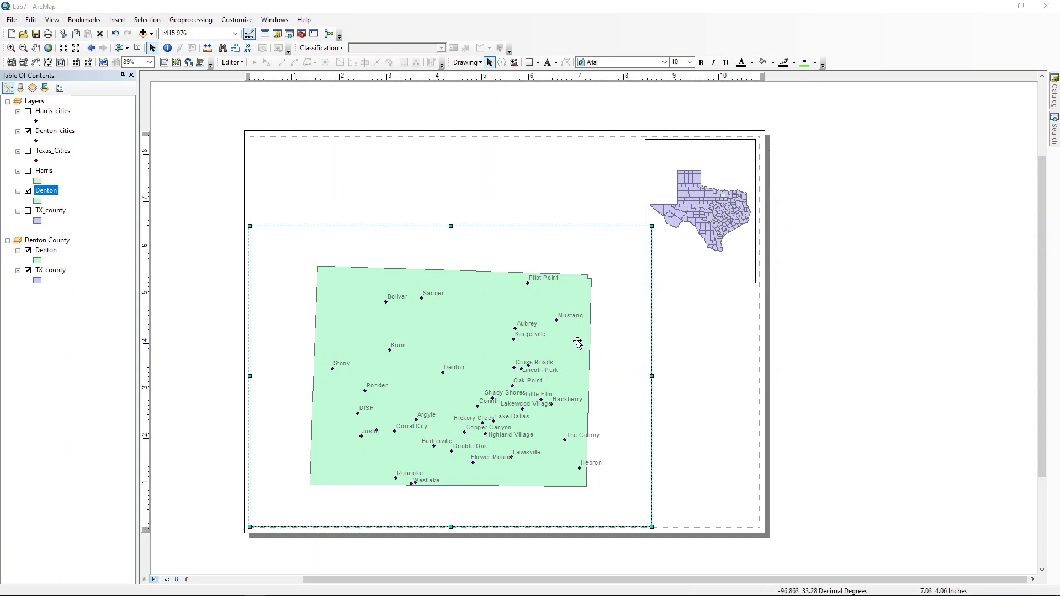
right_click(593, 333)
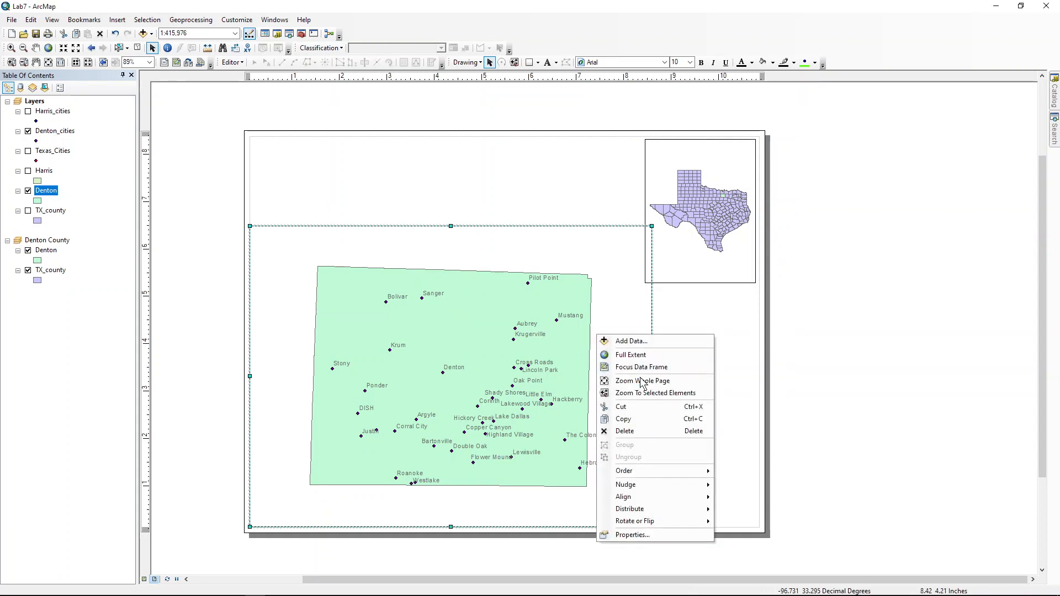
right_click(54, 193)
left_click(100, 249)
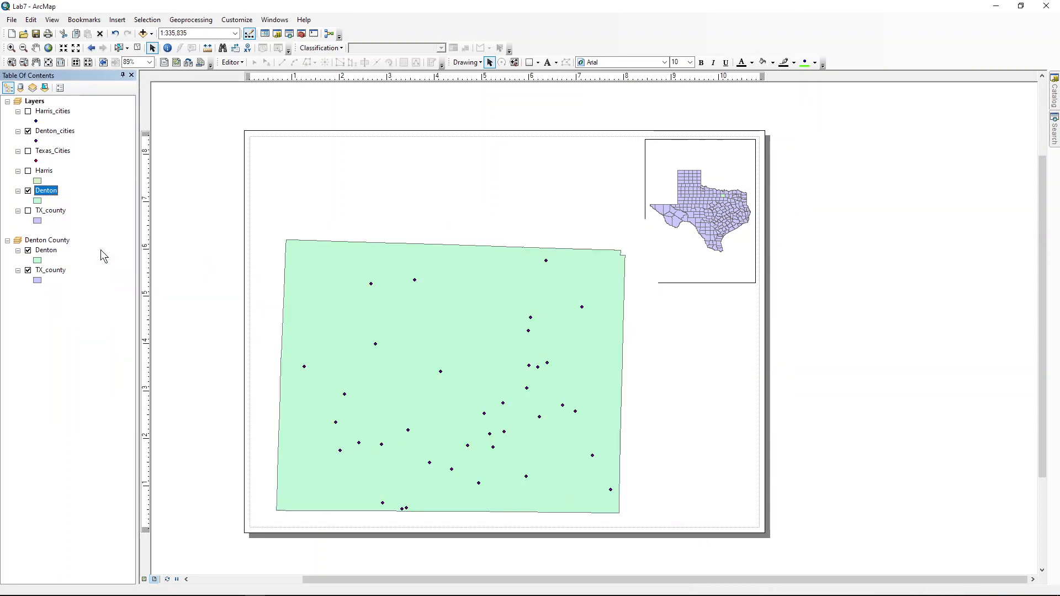
Remove the border from the Layers data frame by setting its frame border to None.
left_click(701, 274)
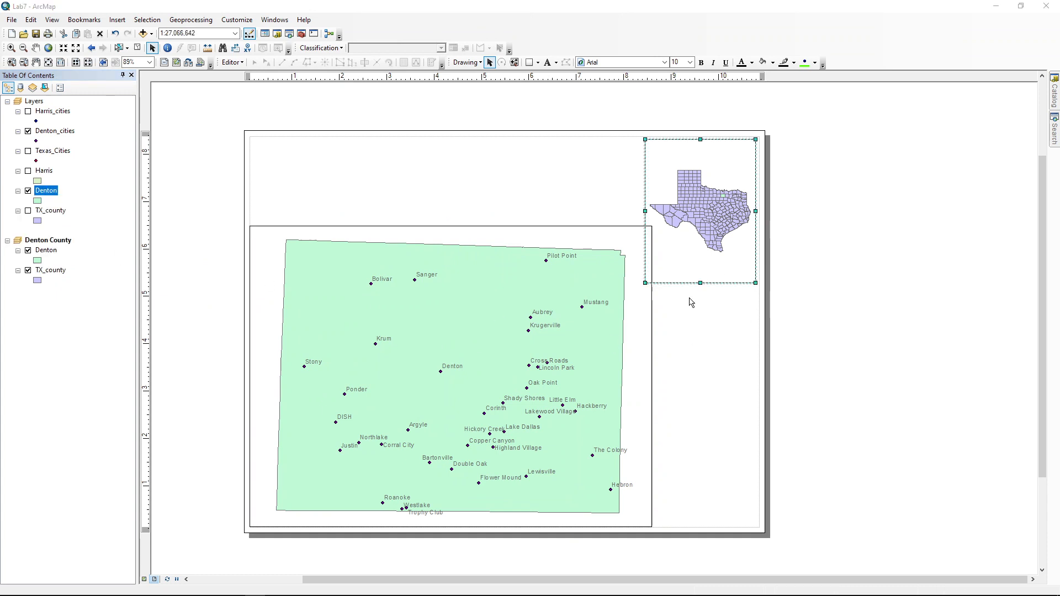
left_click(637, 309)
right_click(635, 311)
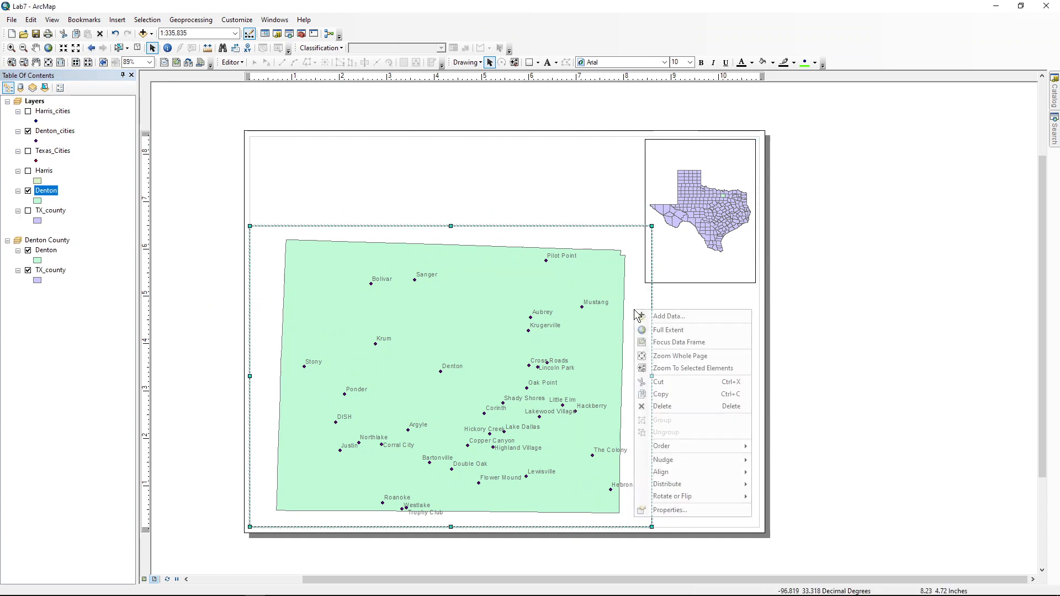
left_click(687, 509)
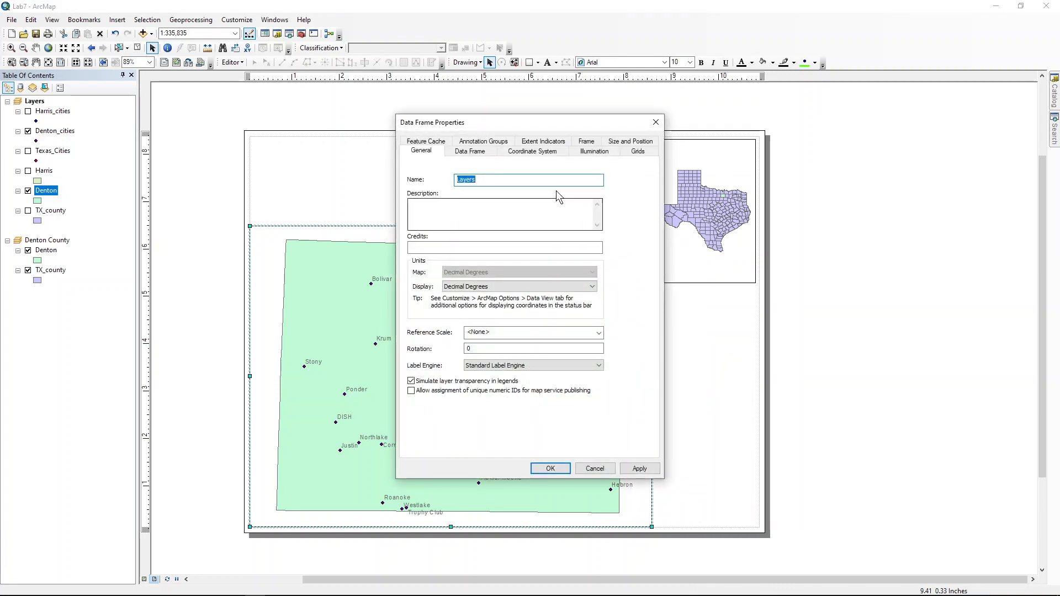
left_click(475, 152)
left_click(585, 141)
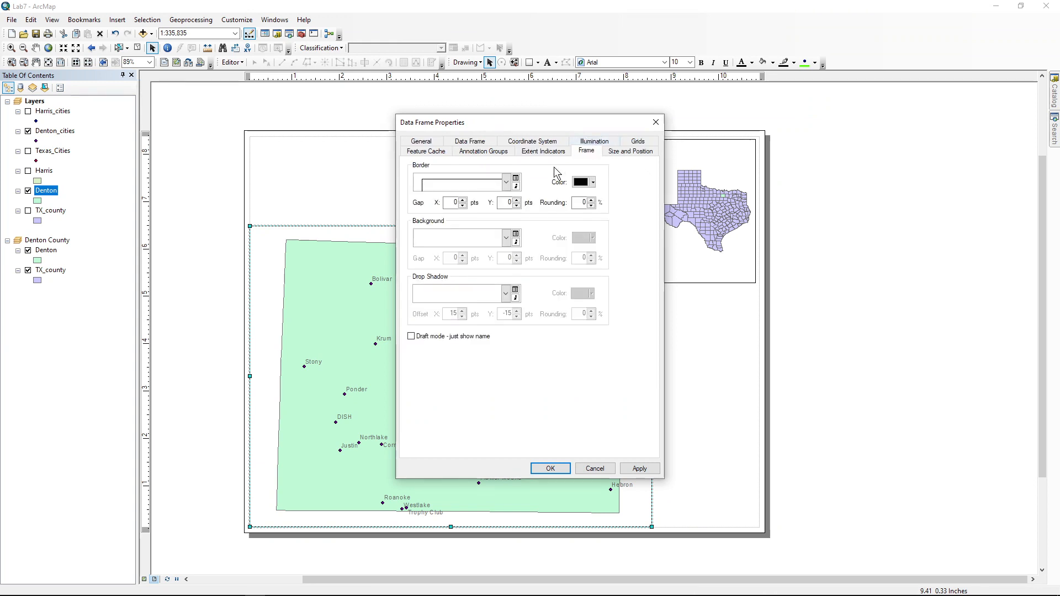
left_click(507, 185)
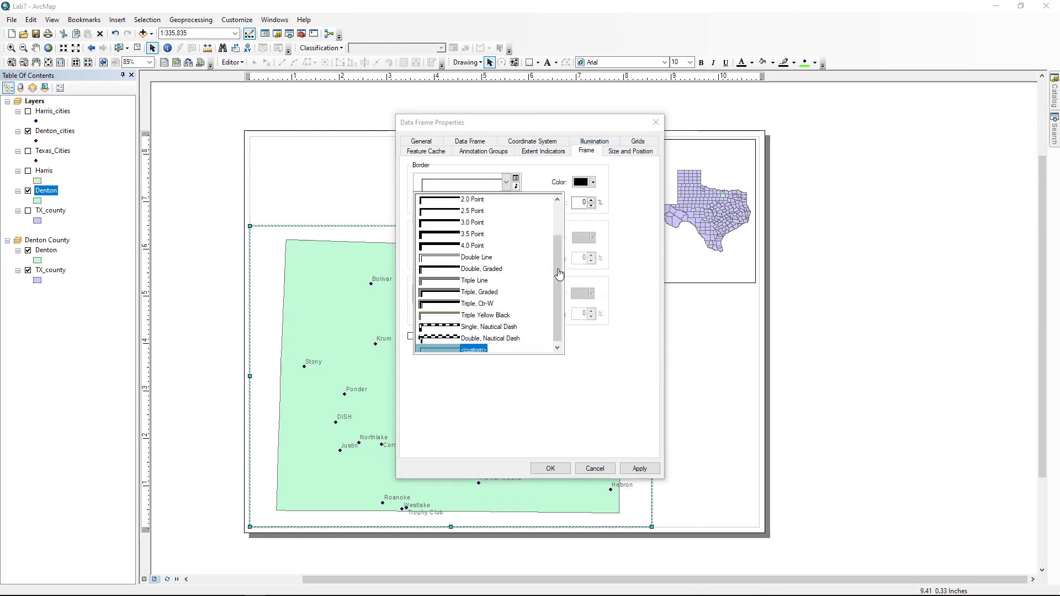
scroll(558, 218, "up", 2)
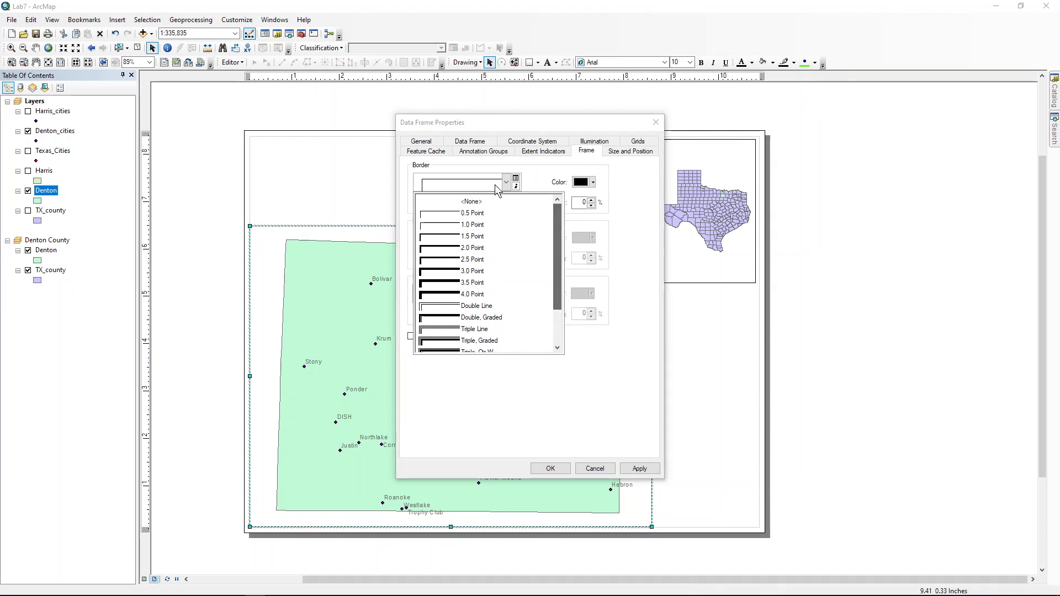
left_click(469, 202)
left_click(555, 467)
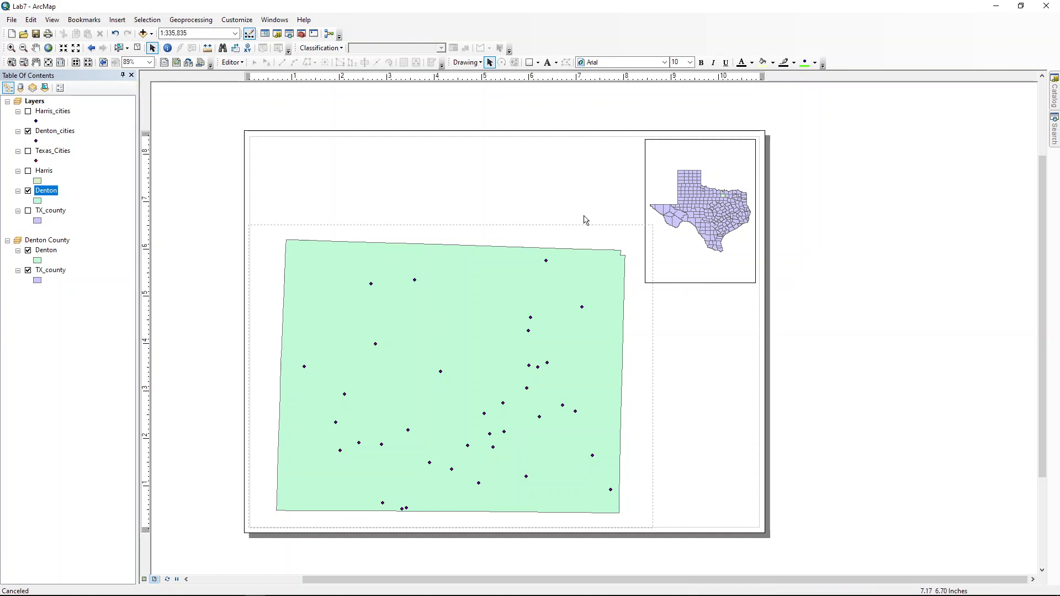
Reduce the Texas locator frame's height to about 2 inches and fit it inside the page margin's upper-right corner.
left_click(704, 263)
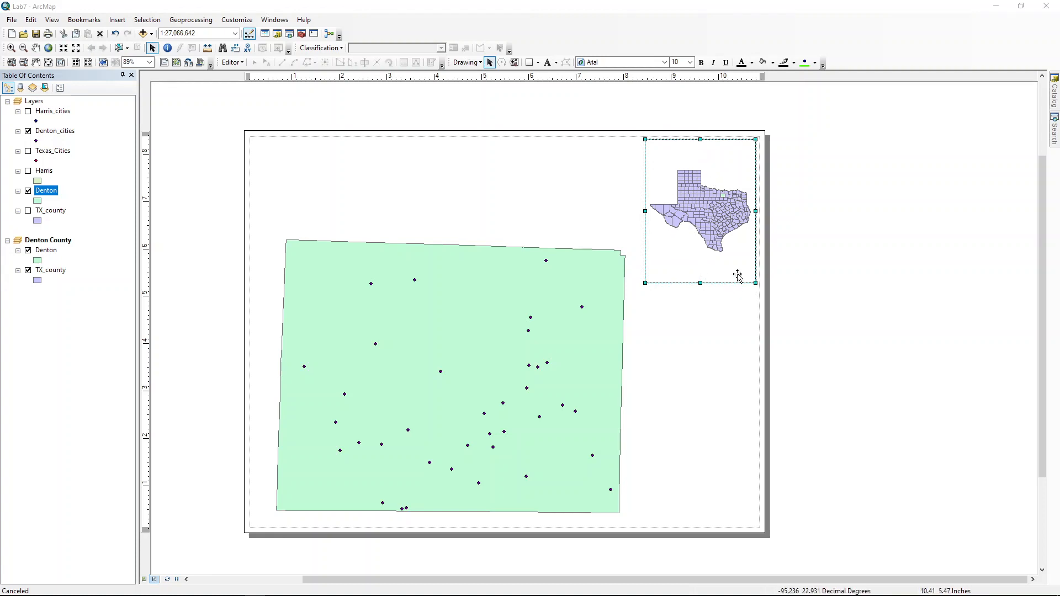
left_click_drag(701, 139, 702, 226)
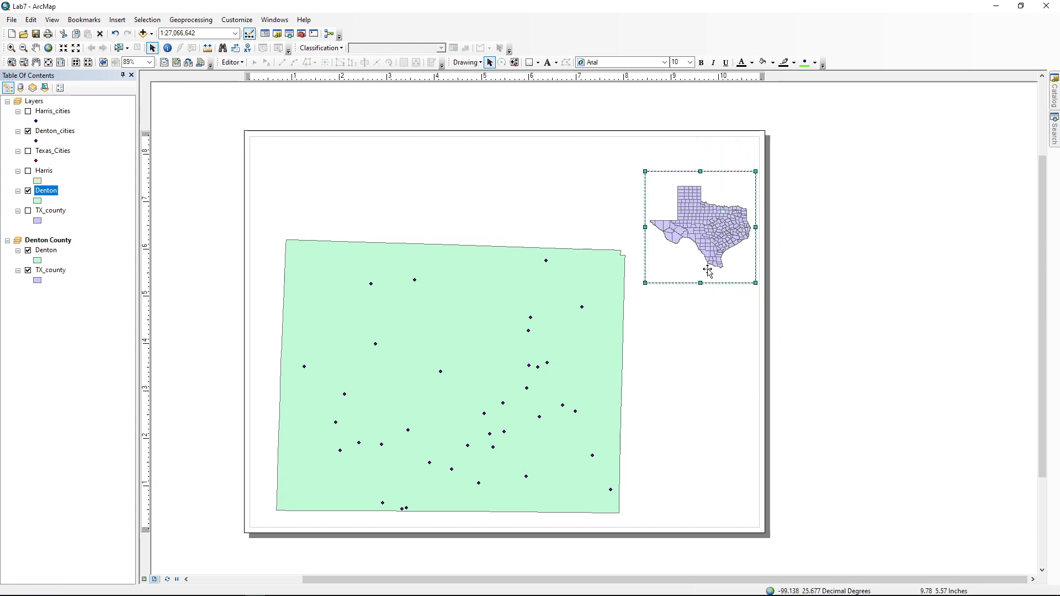
left_click_drag(699, 284, 704, 181)
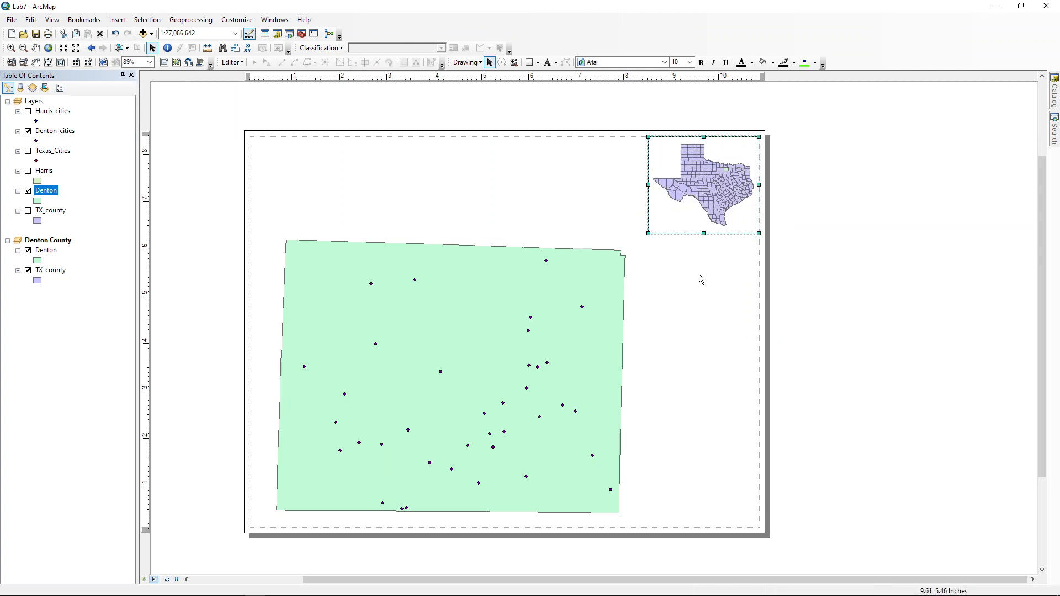
Enlarge the Layers data frame to an upper-right corner at about 9.2, 6.9 inches and zoom it to the Denton layer.
left_click(552, 343)
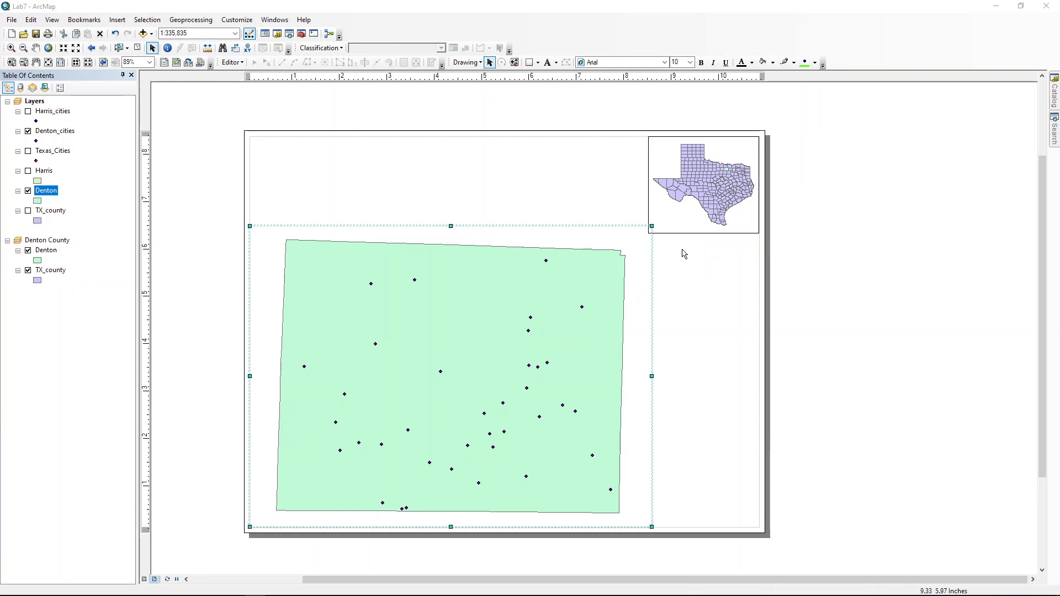
left_click_drag(651, 225, 683, 201)
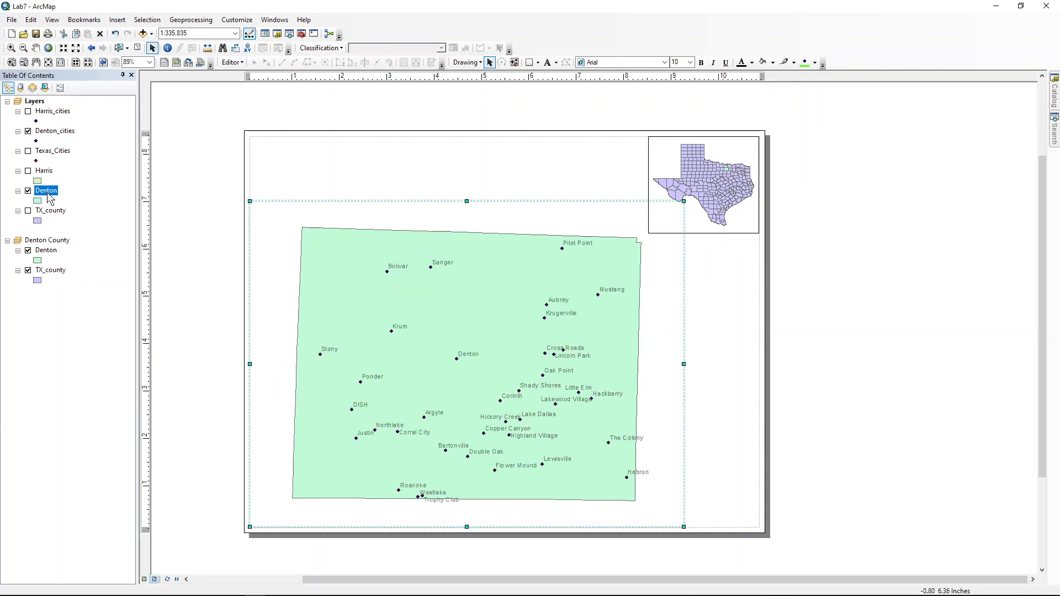
right_click(50, 199)
left_click(79, 251)
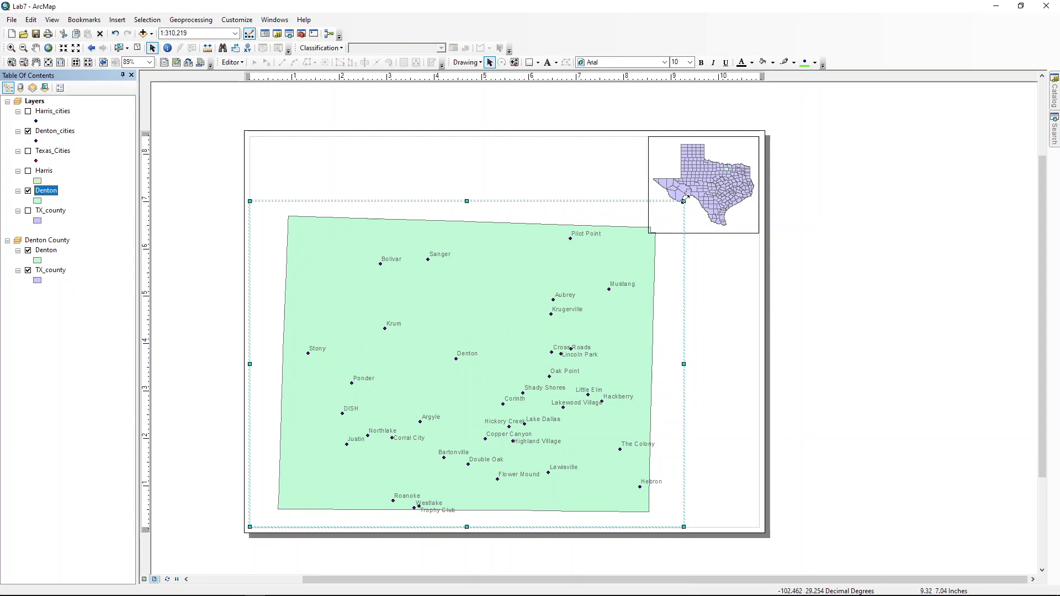
left_click_drag(684, 201, 679, 206)
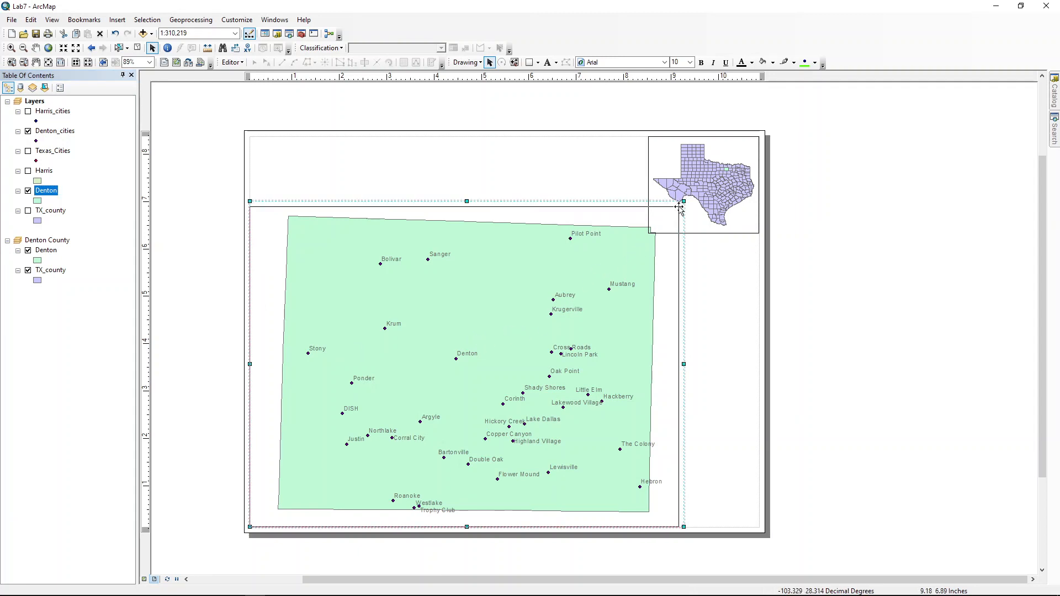
right_click(47, 196)
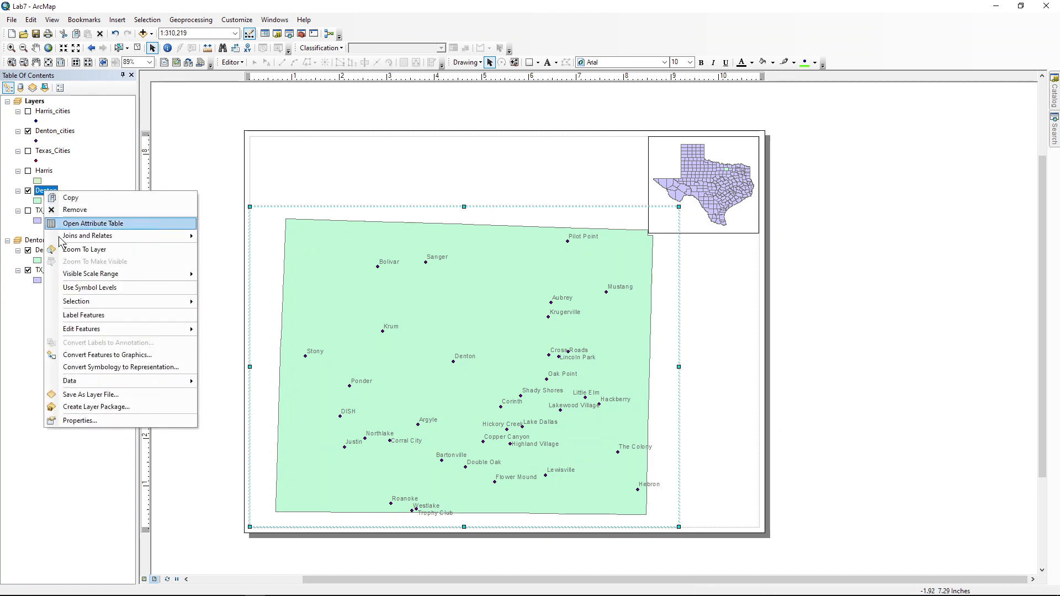
left_click(87, 254)
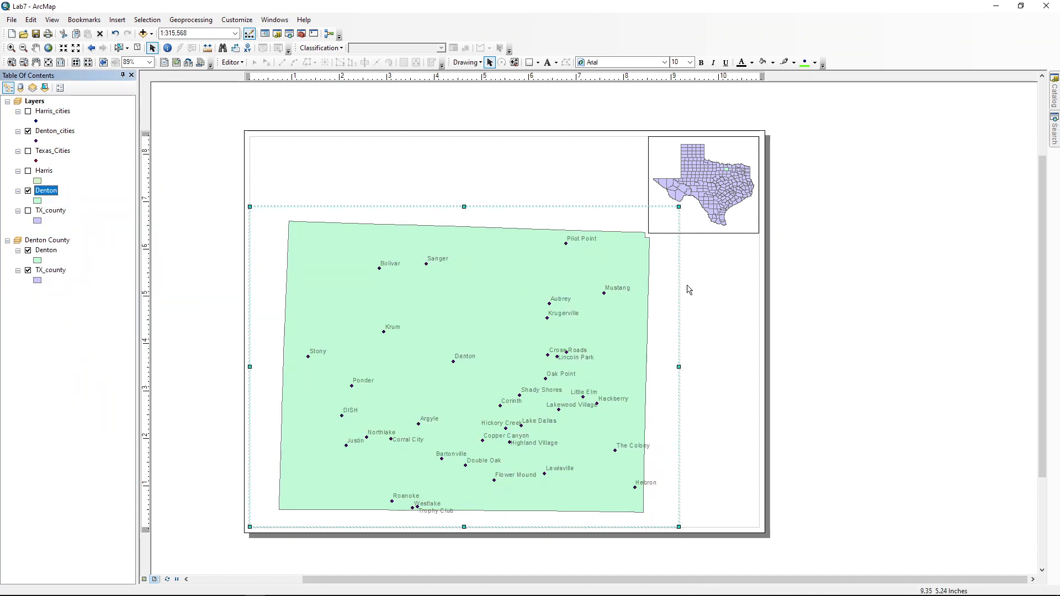
Fill the Denton layer of the Layers data frame with red.
left_click(728, 315)
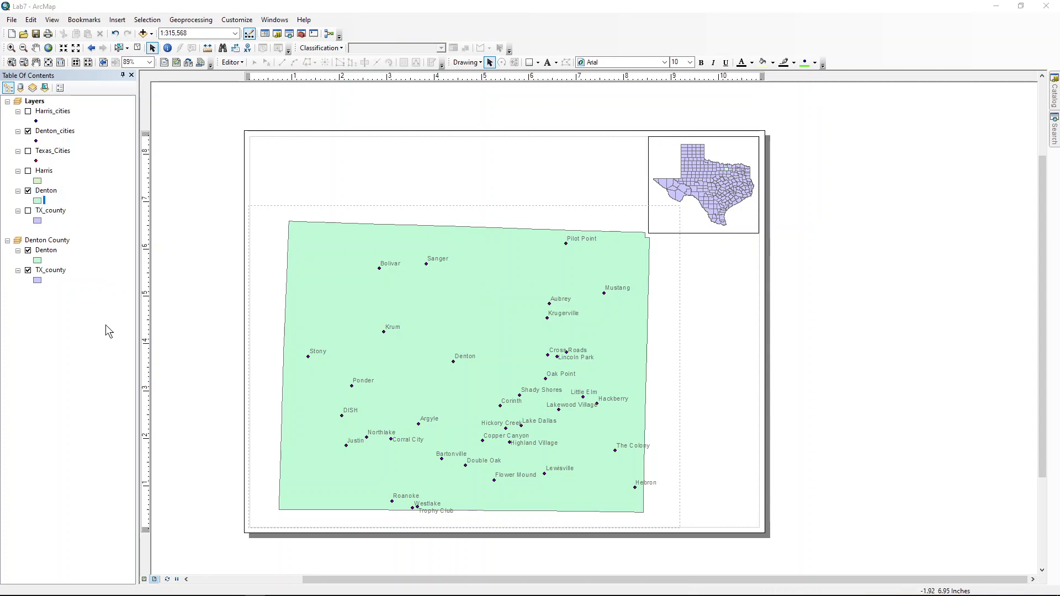
left_click_drag(533, 172, 626, 164)
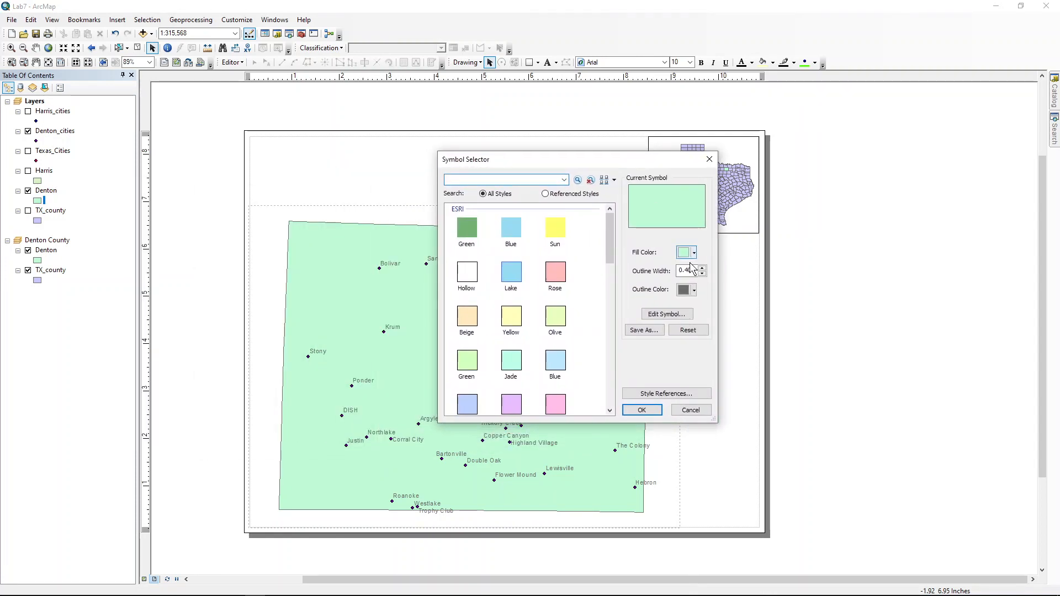
left_click(694, 253)
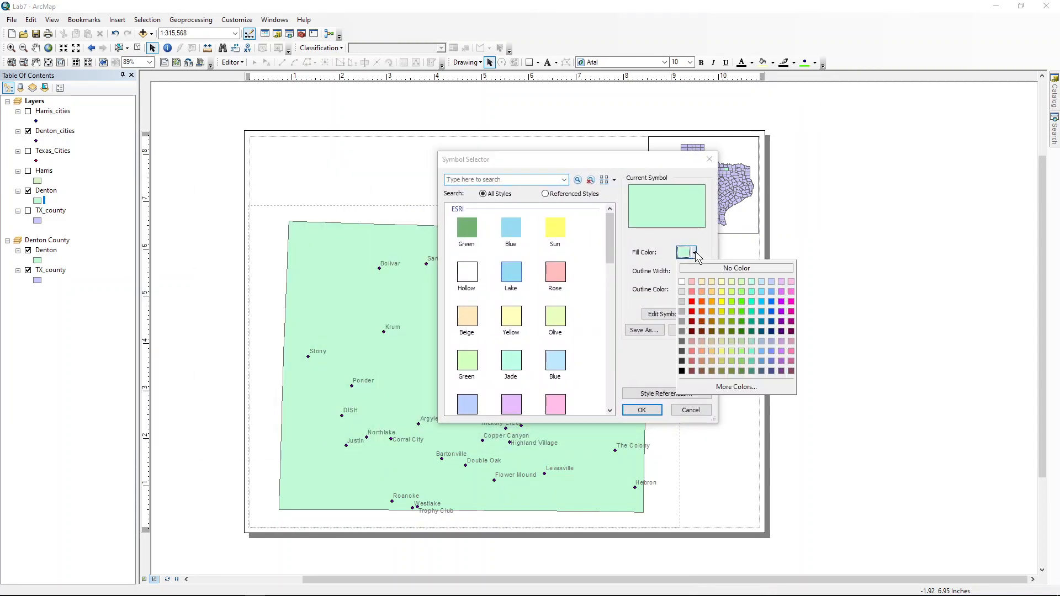
left_click(692, 301)
left_click(641, 410)
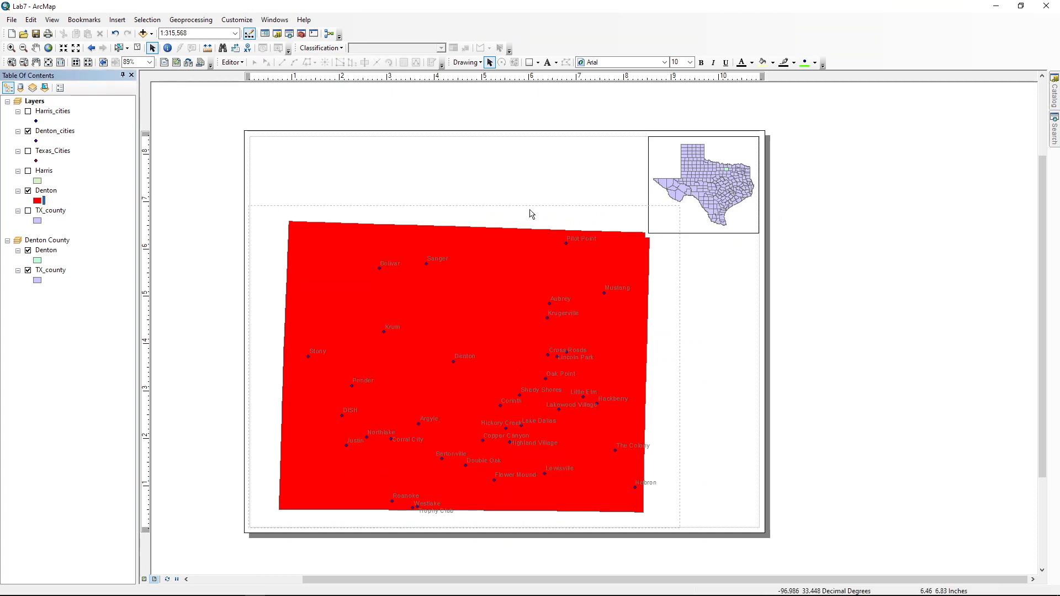
Fill the Denton layer of the Denton County locator frame with red.
left_click(728, 169)
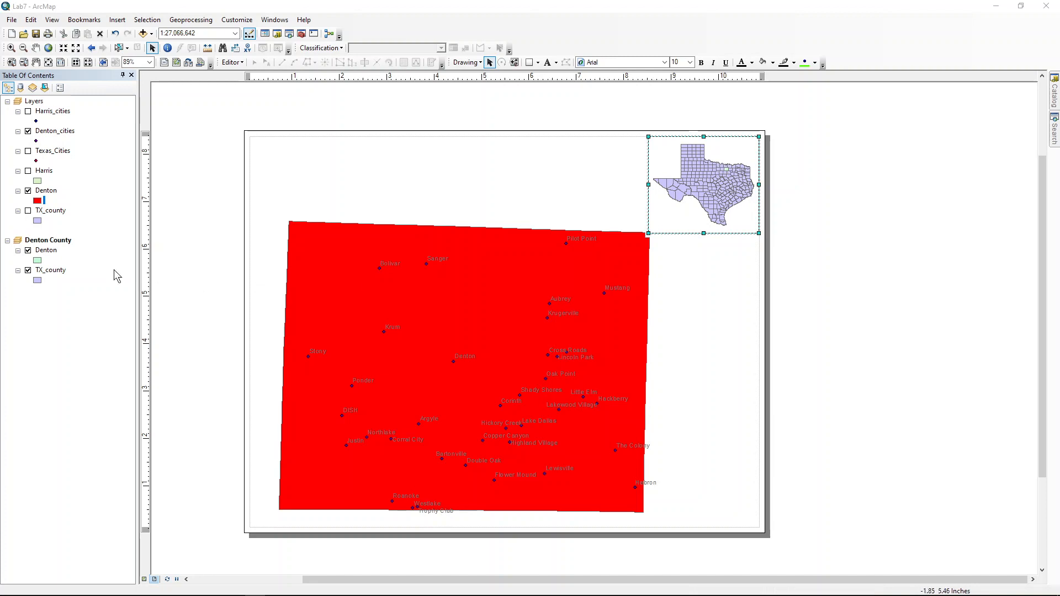
left_click(37, 261)
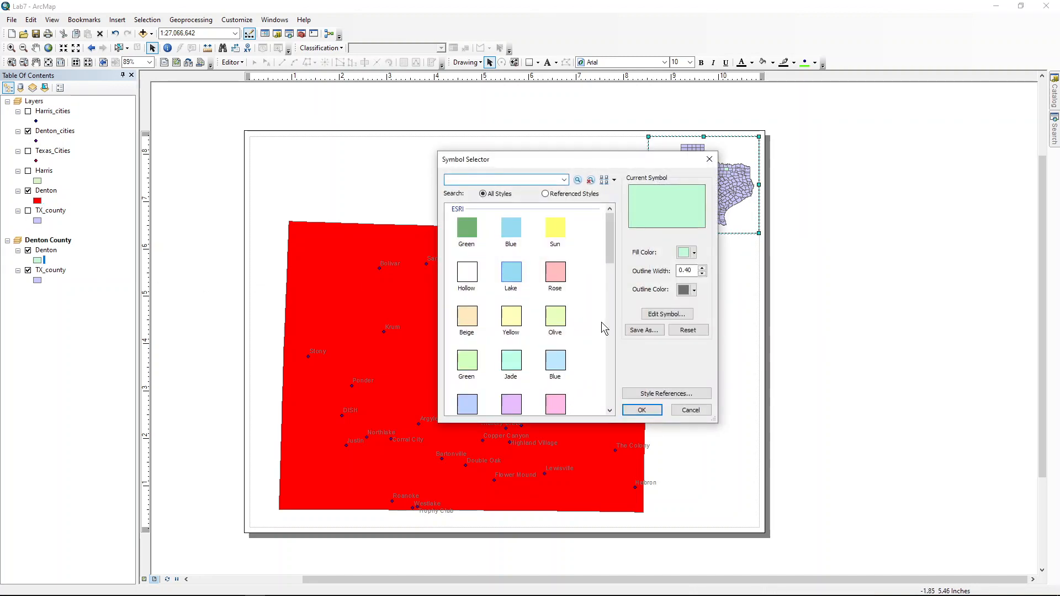
left_click(683, 254)
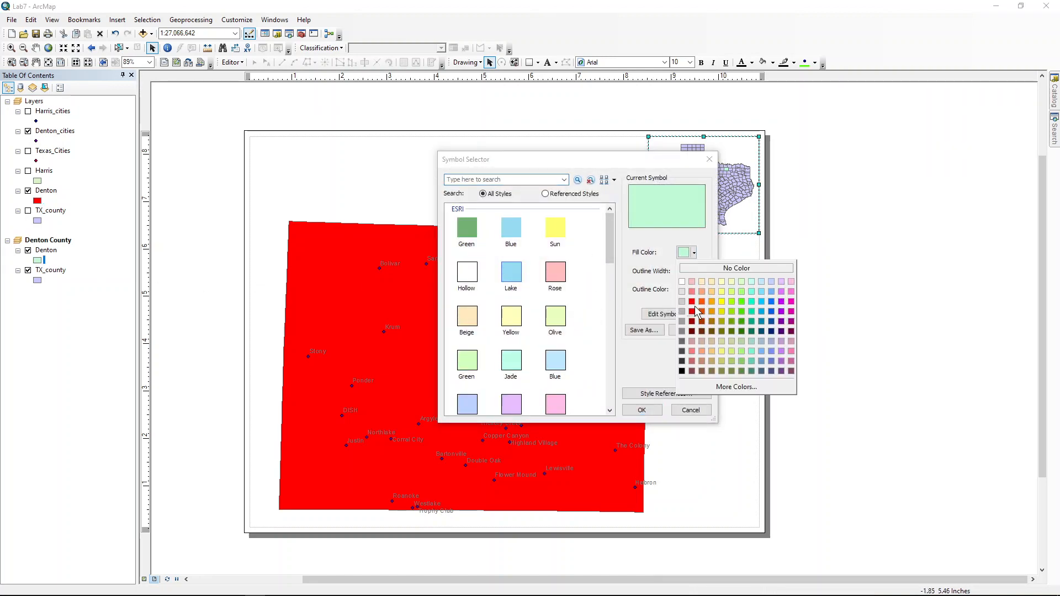
left_click(694, 304)
left_click(642, 410)
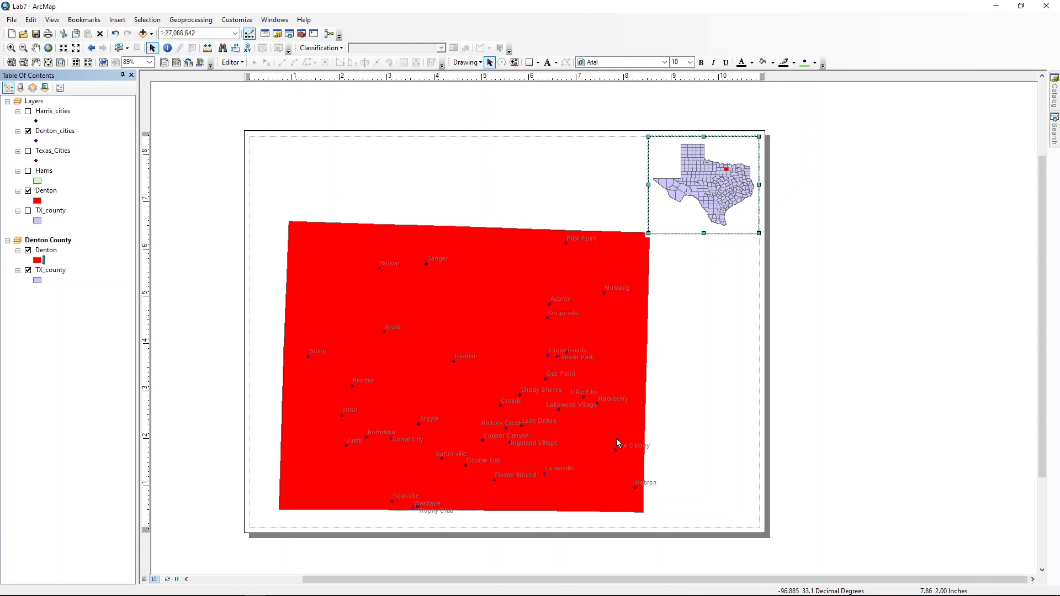
Undo the last size changes of the Layers data frame and redo the resize.
left_click(116, 34)
left_click(115, 35)
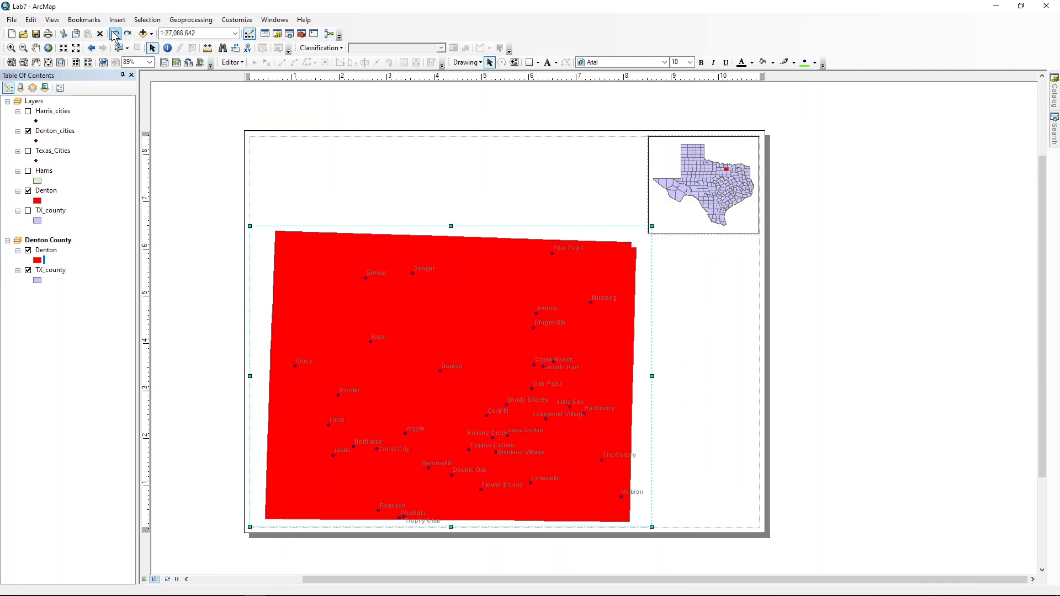
left_click(127, 34)
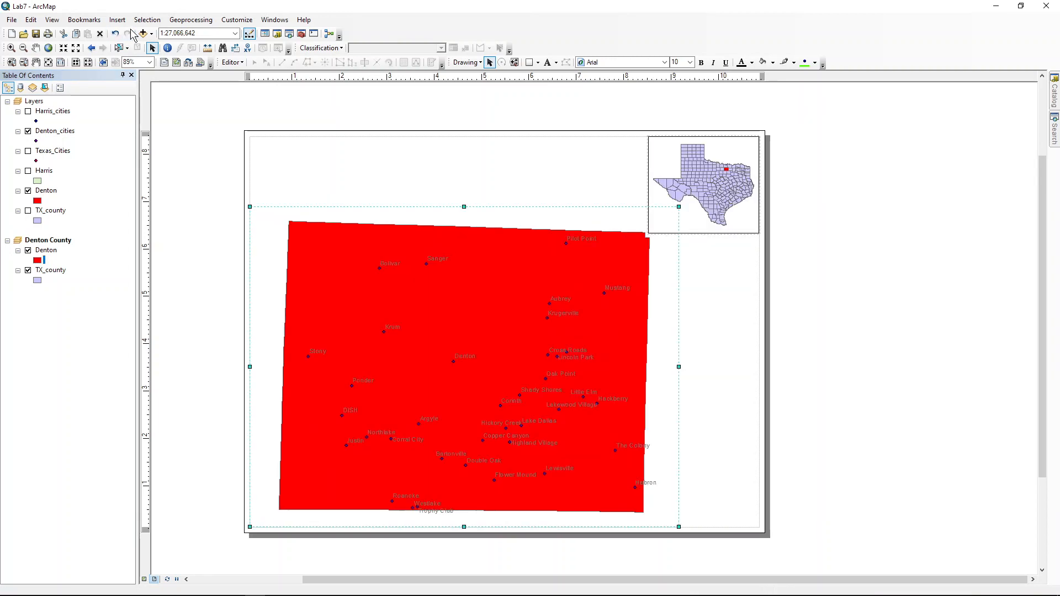
Change the fill color of the Layers data frame's Denton layer to light yellow.
left_click(49, 191)
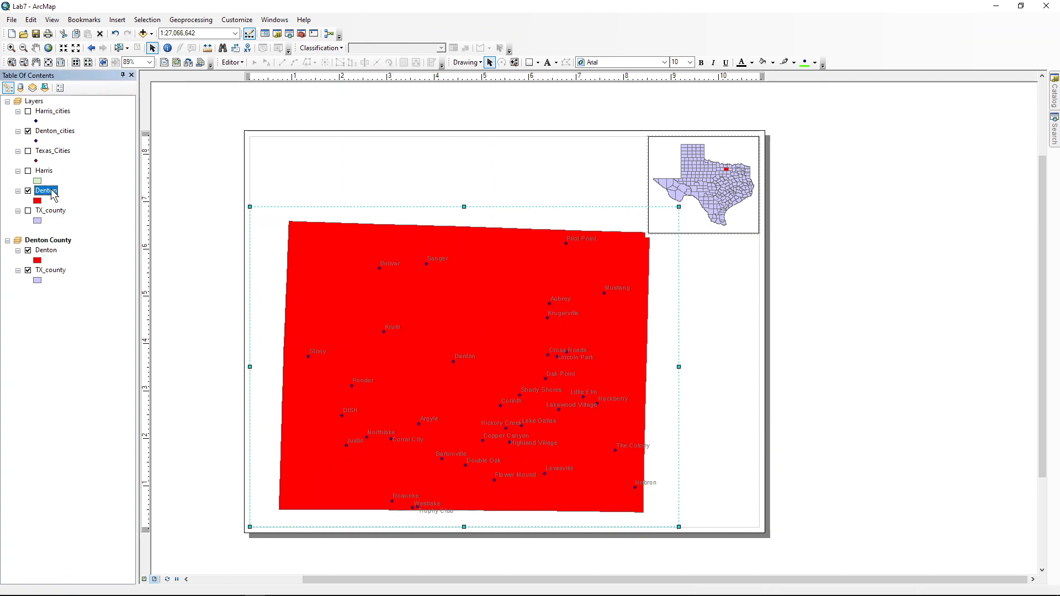
right_click(53, 195)
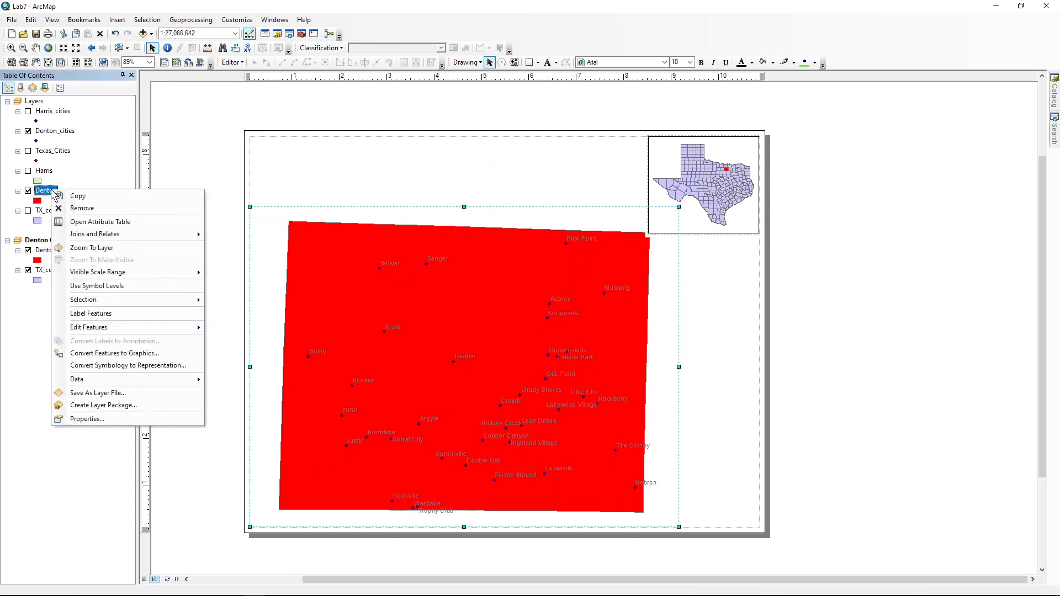
left_click(38, 201)
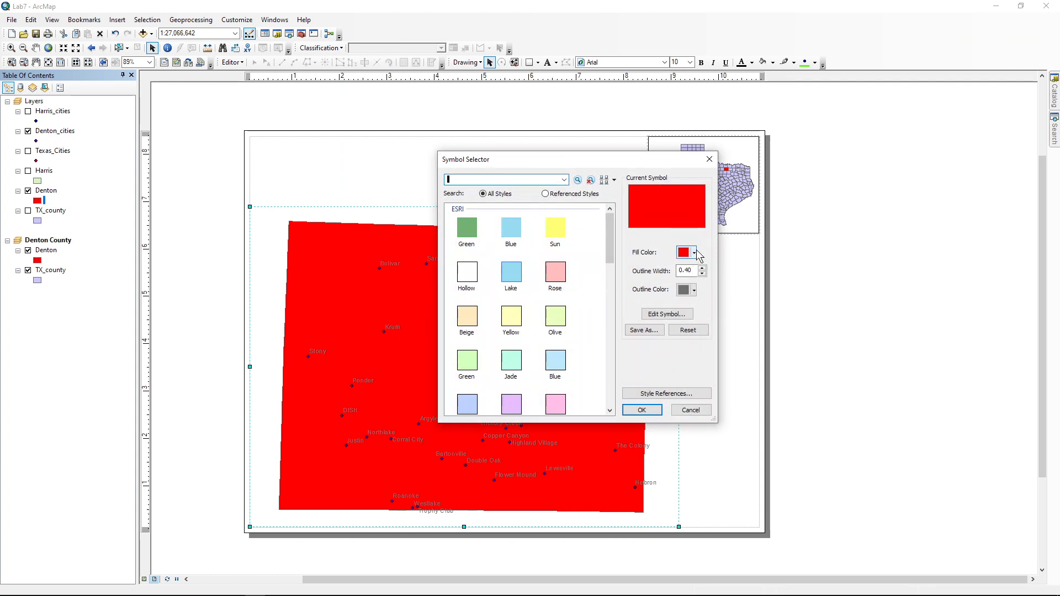
left_click(695, 252)
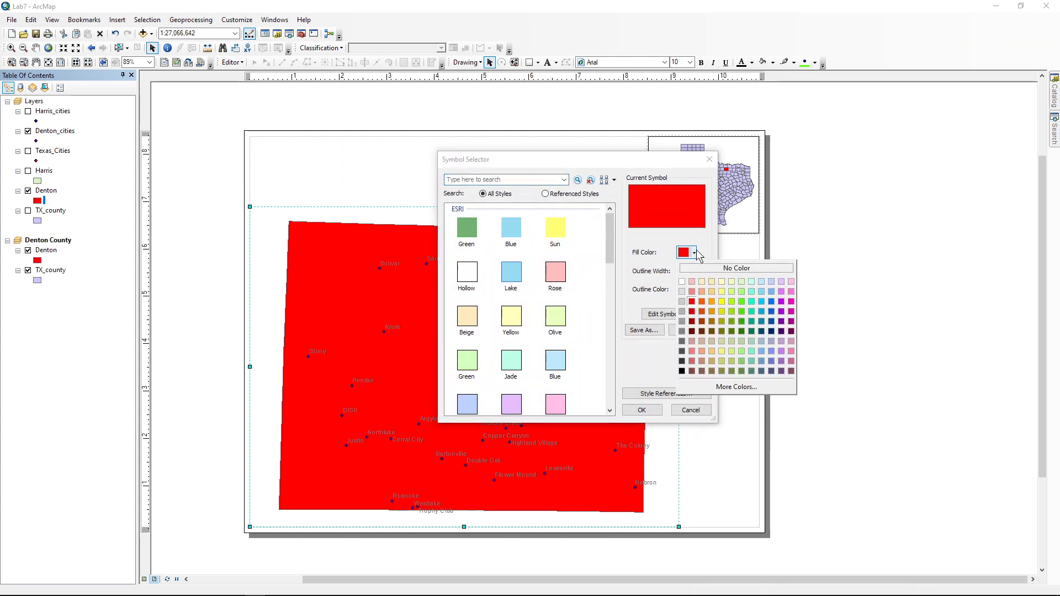
left_click(721, 292)
left_click(642, 410)
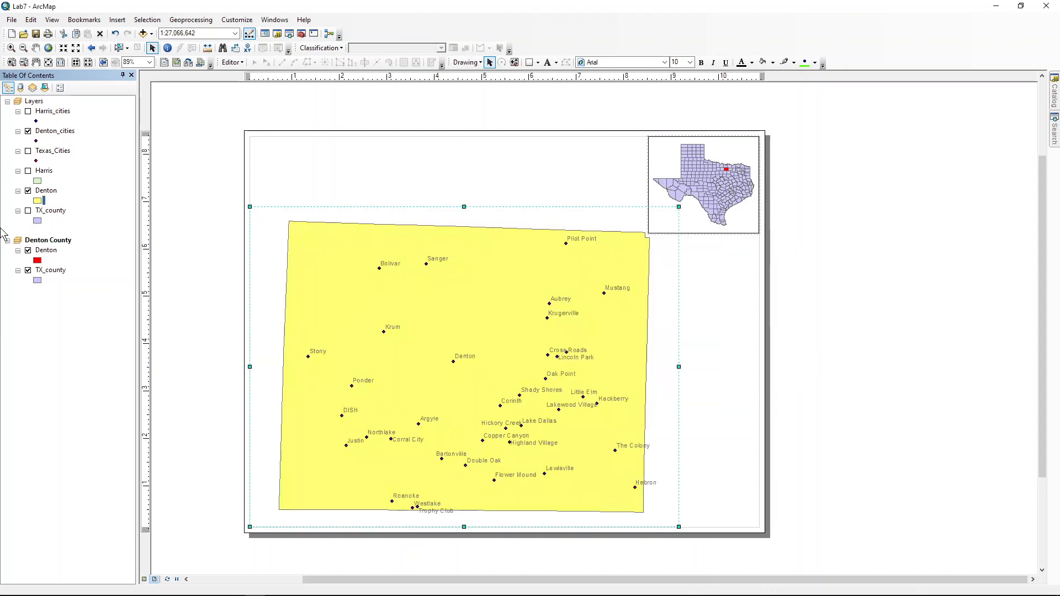
Give the Denton layer in the Denton County locator frame the same light yellow fill.
left_click(38, 261)
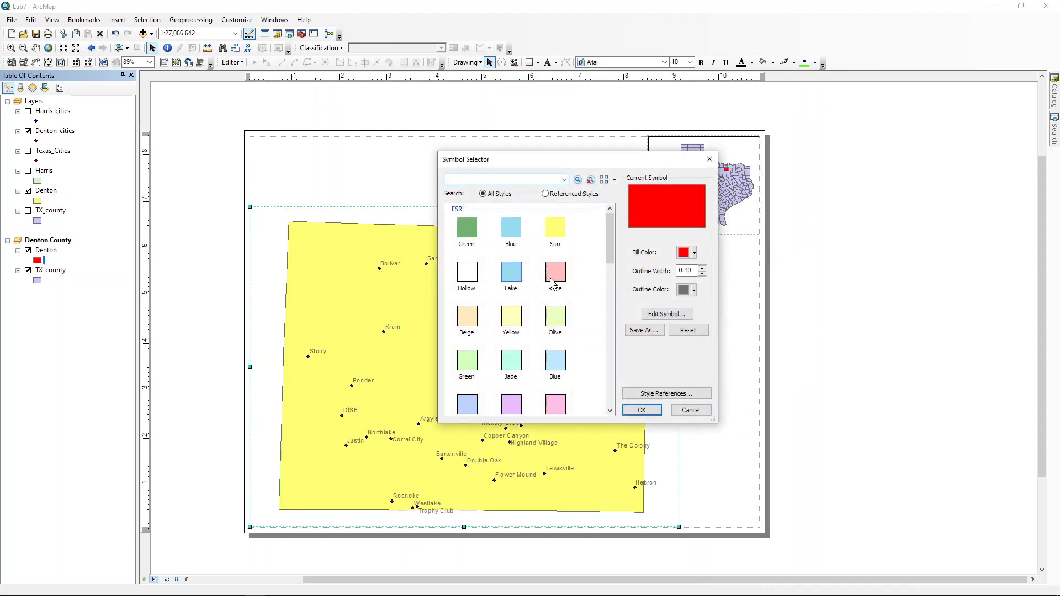
left_click(694, 254)
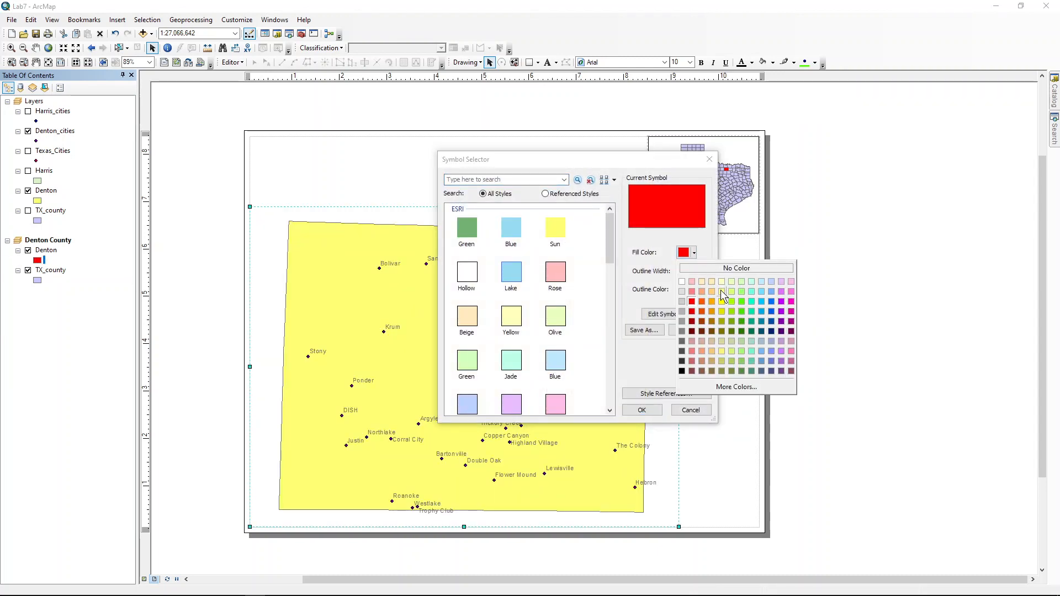
left_click(721, 291)
left_click(642, 410)
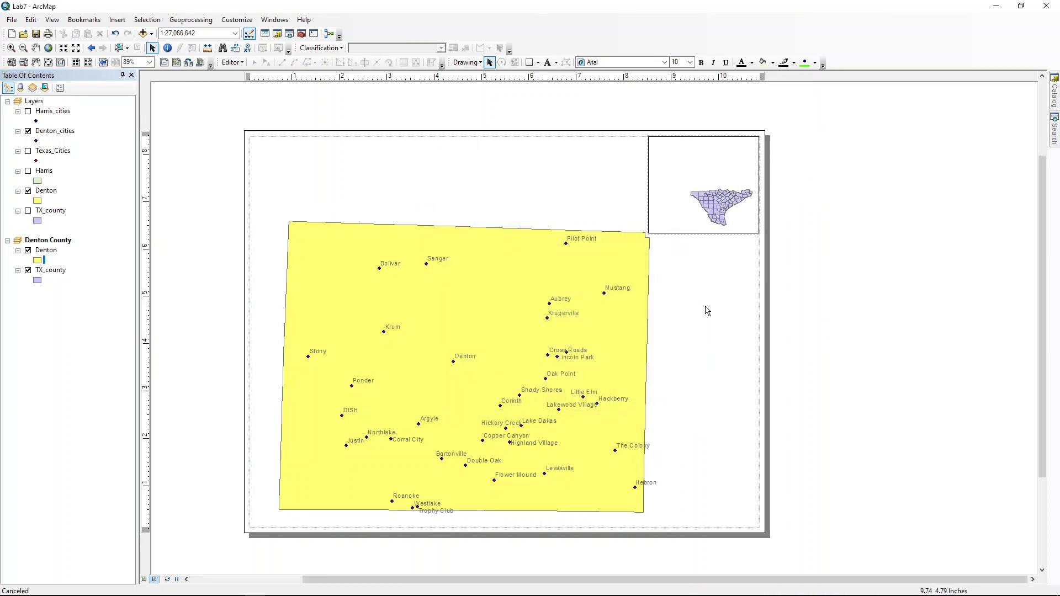
left_click_drag(714, 316, 732, 316)
left_click_drag(726, 268, 731, 293)
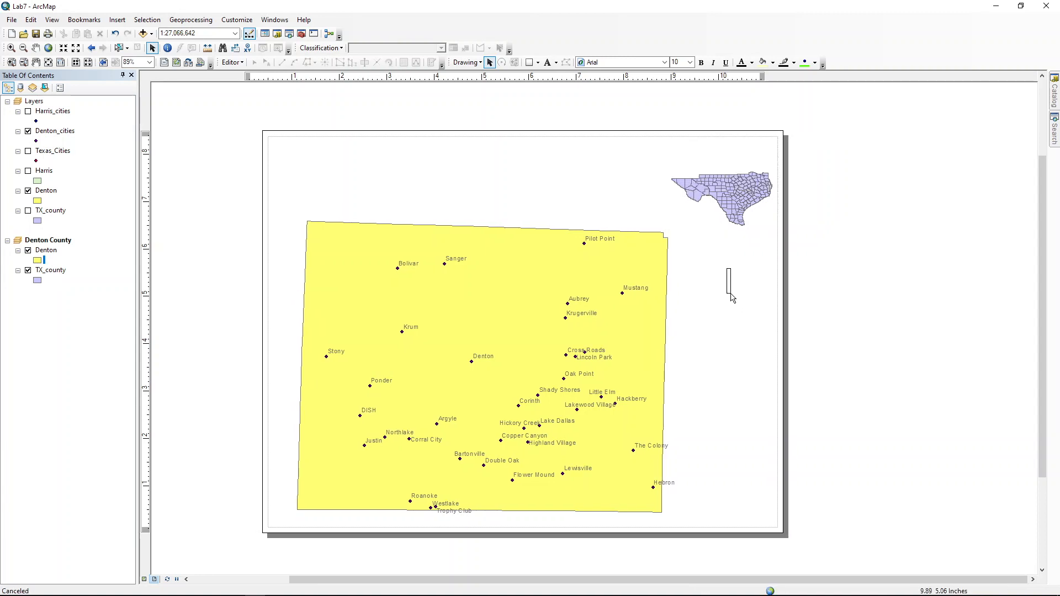
Check which layers the legend setup offers with the Denton County frame active and with the Layers frame active.
left_click_drag(724, 221, 732, 256)
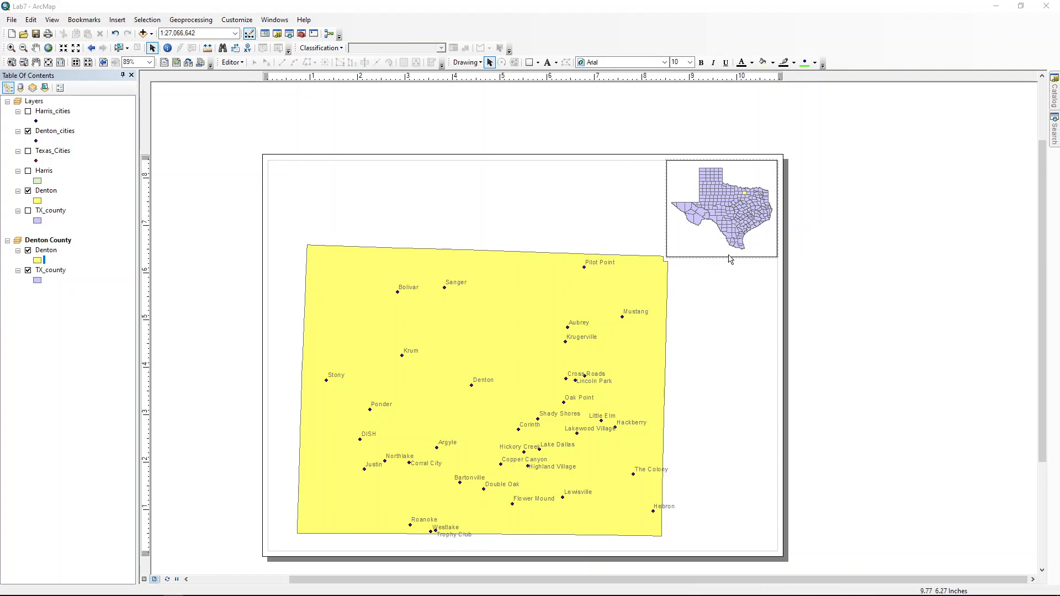
left_click(50, 242)
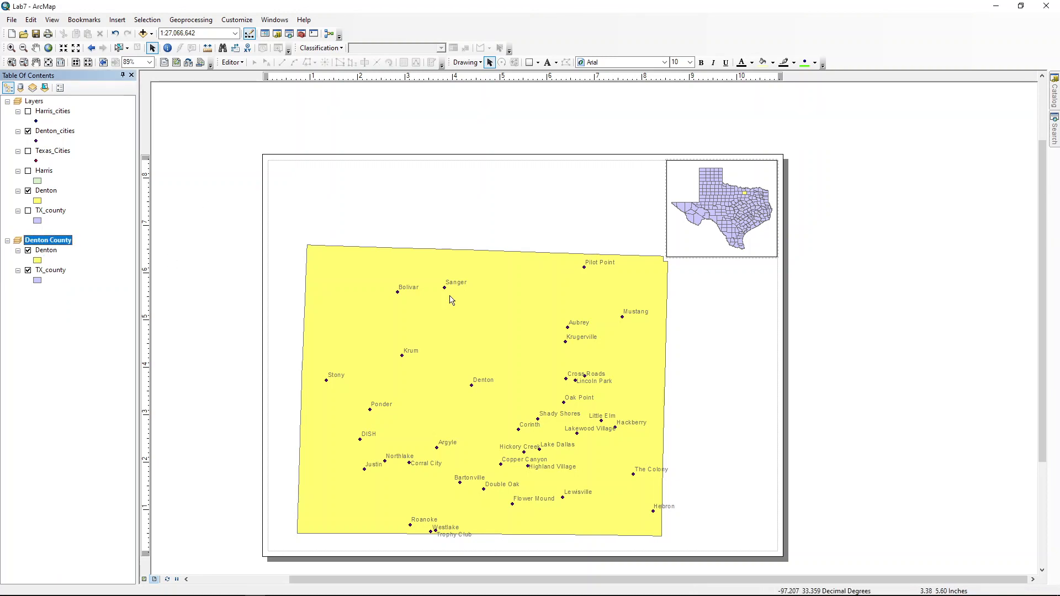
right_click(66, 243)
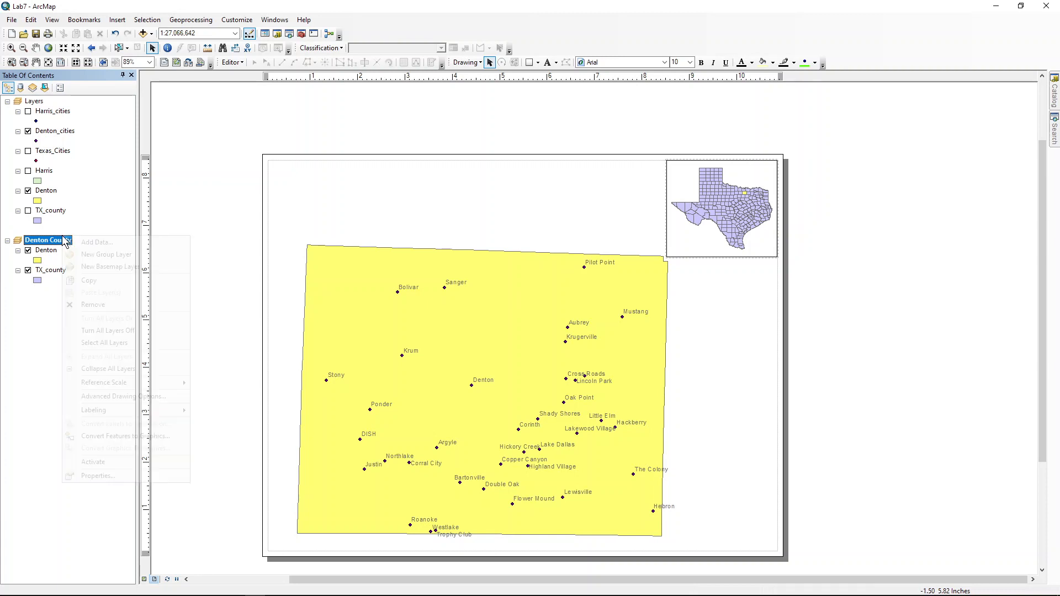
left_click(102, 461)
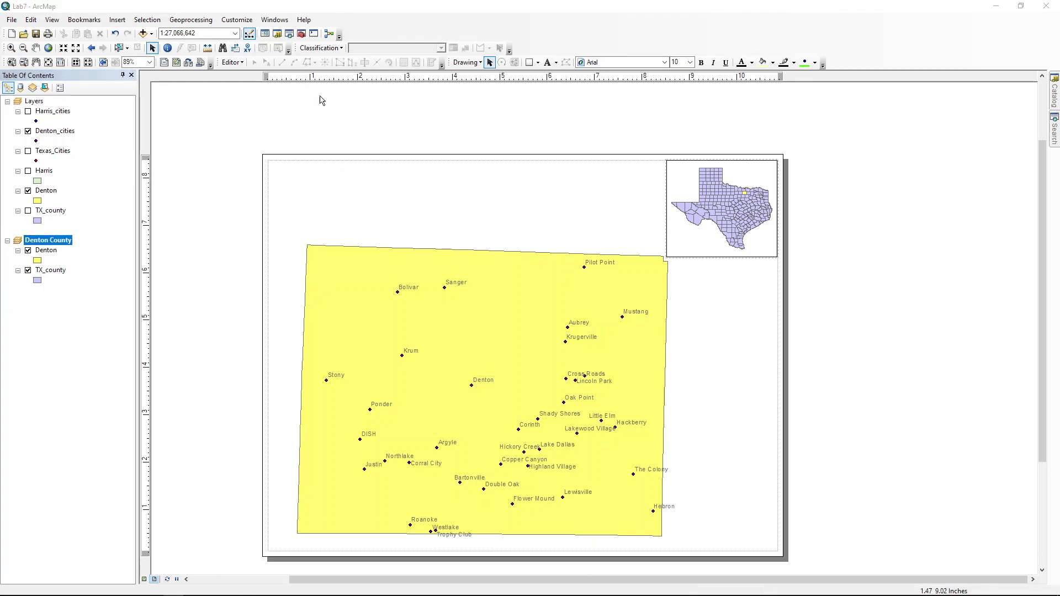
left_click(117, 20)
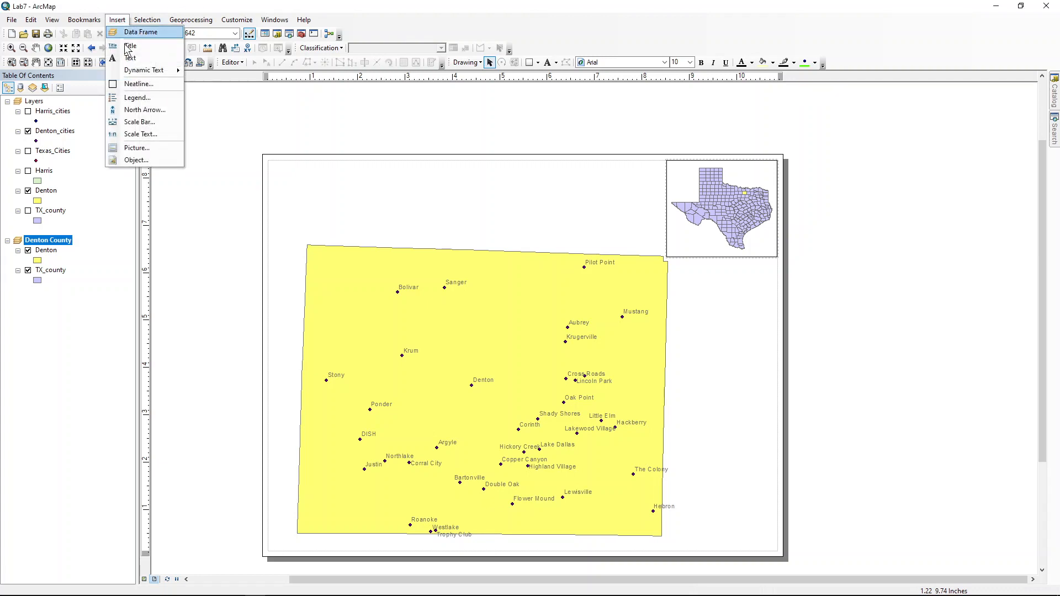
left_click(132, 97)
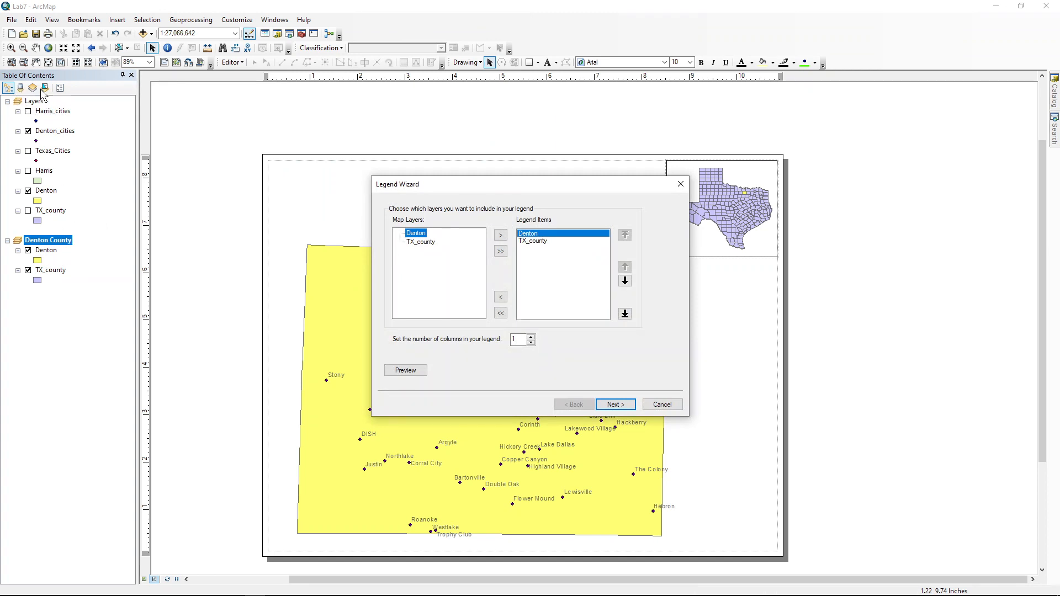
left_click(662, 405)
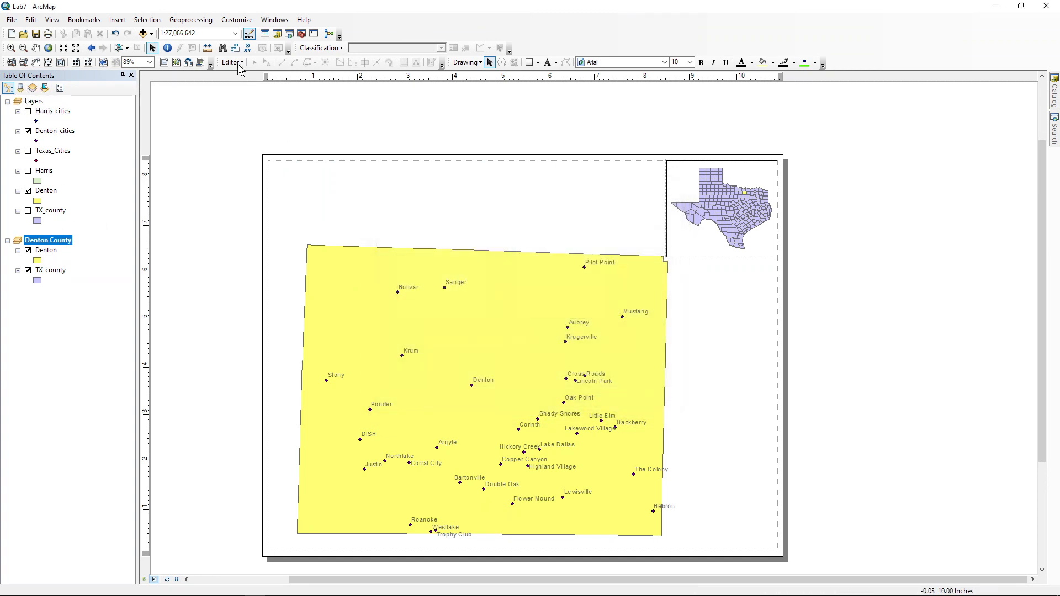
left_click(34, 101)
right_click(34, 103)
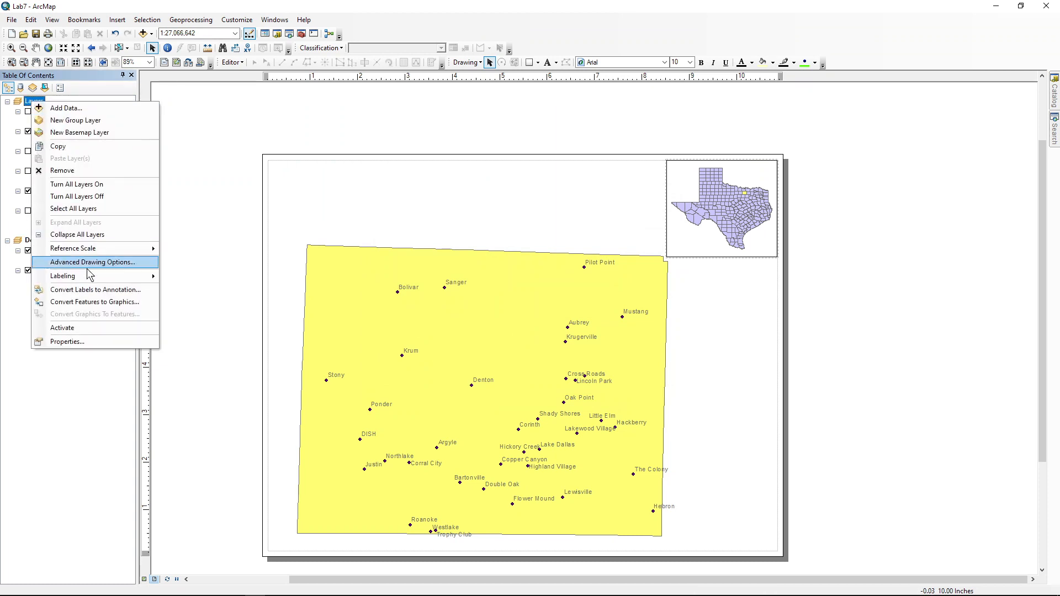
left_click(85, 329)
left_click(118, 21)
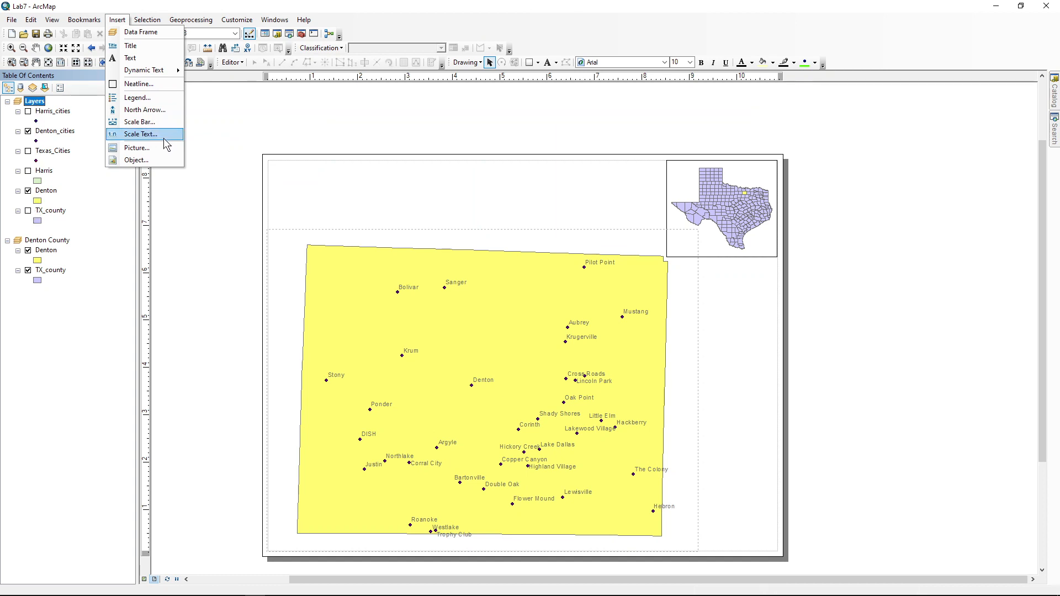
left_click(155, 98)
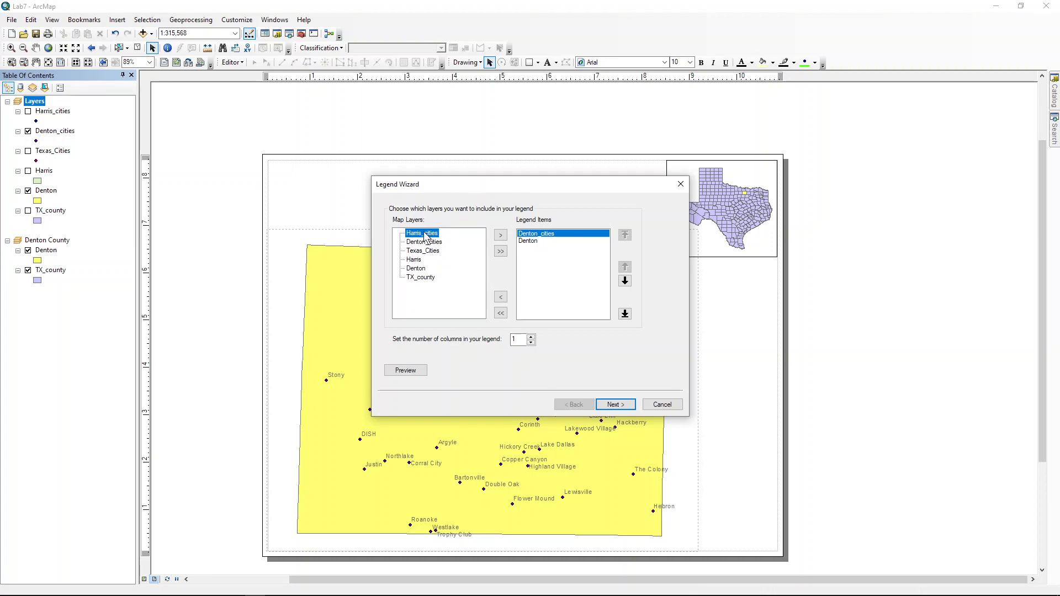
left_click(661, 406)
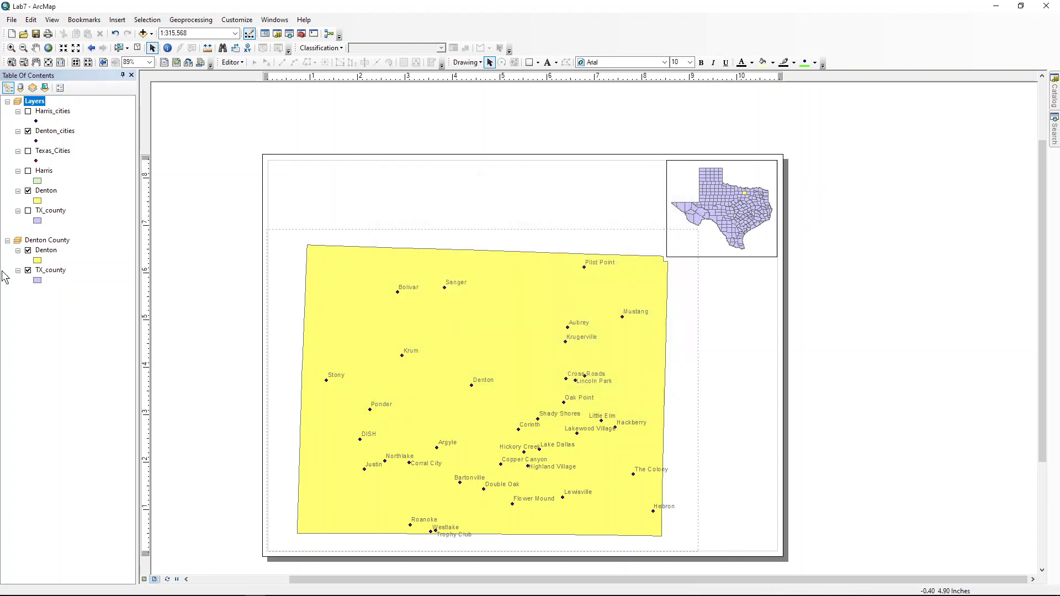
Activate the Denton County data frame and insert its default legend of Denton and TX_county in the blank area below the Texas locator map.
left_click(44, 240)
right_click(42, 243)
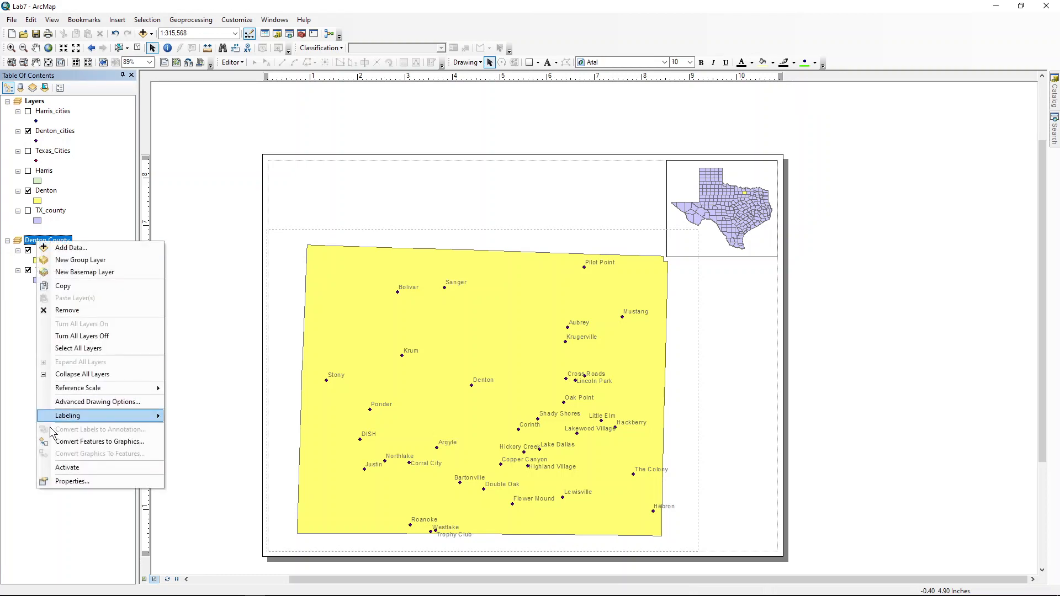
left_click(67, 467)
left_click(117, 20)
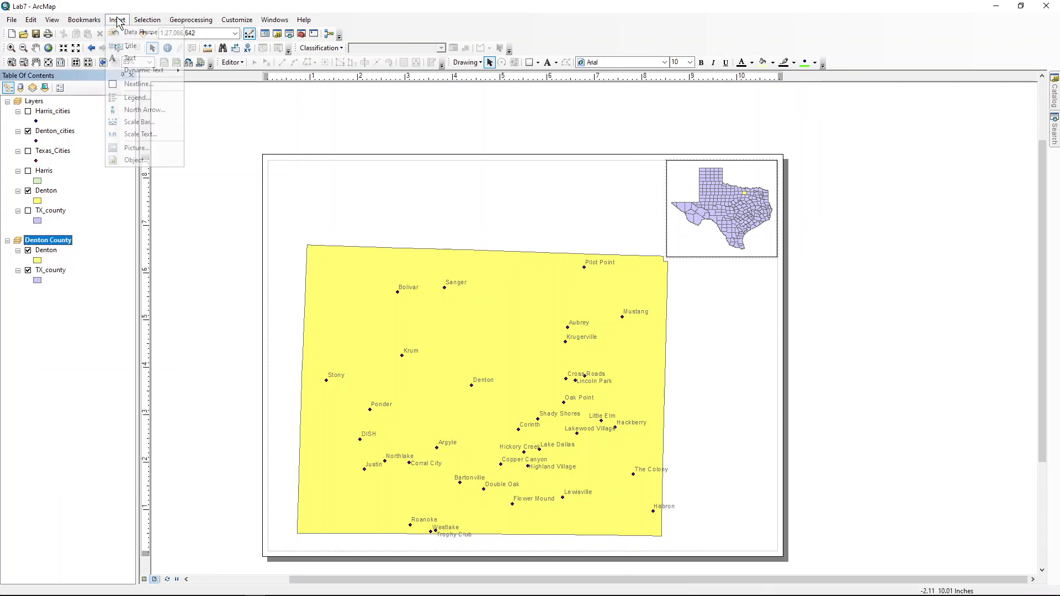
left_click(135, 97)
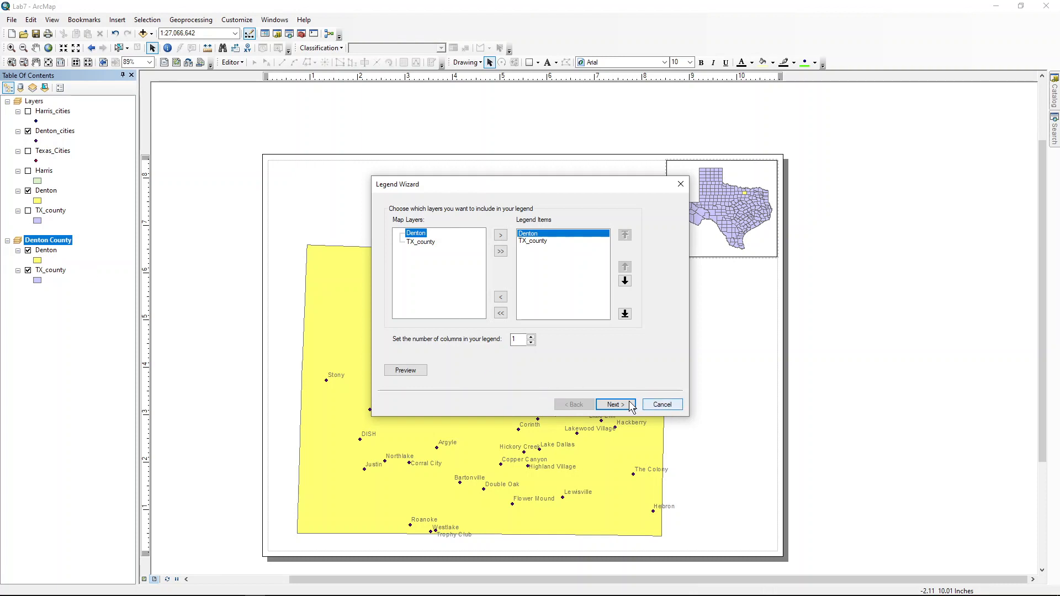
left_click(615, 405)
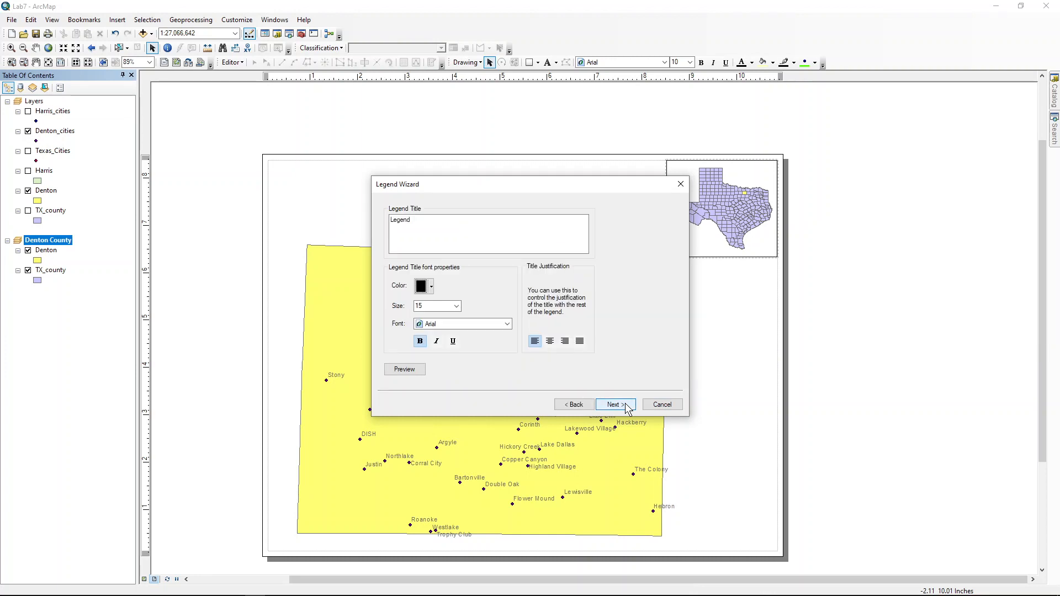
left_click(616, 405)
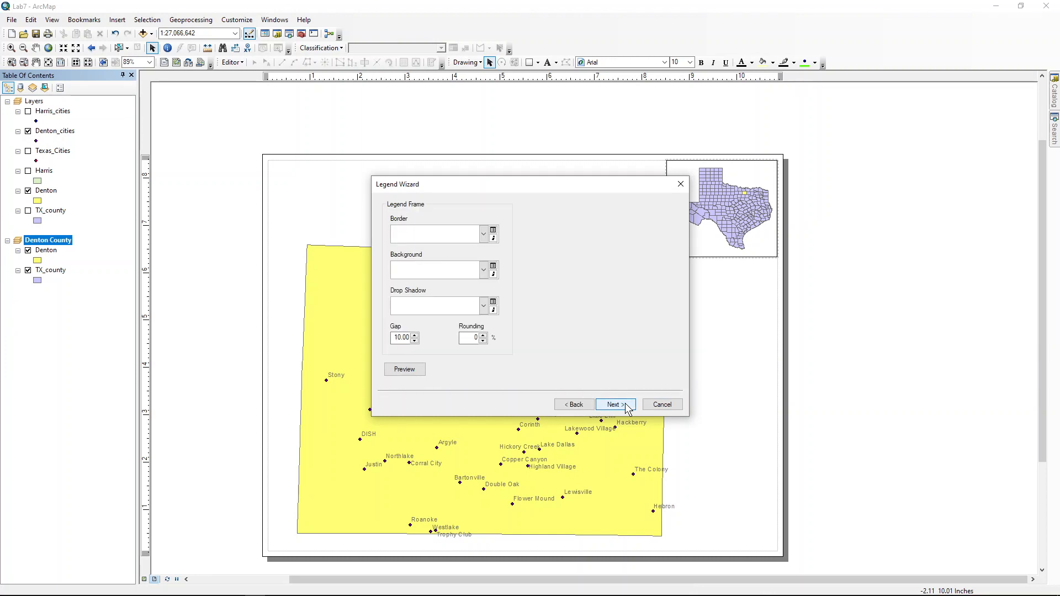
left_click(628, 409)
left_click(628, 409)
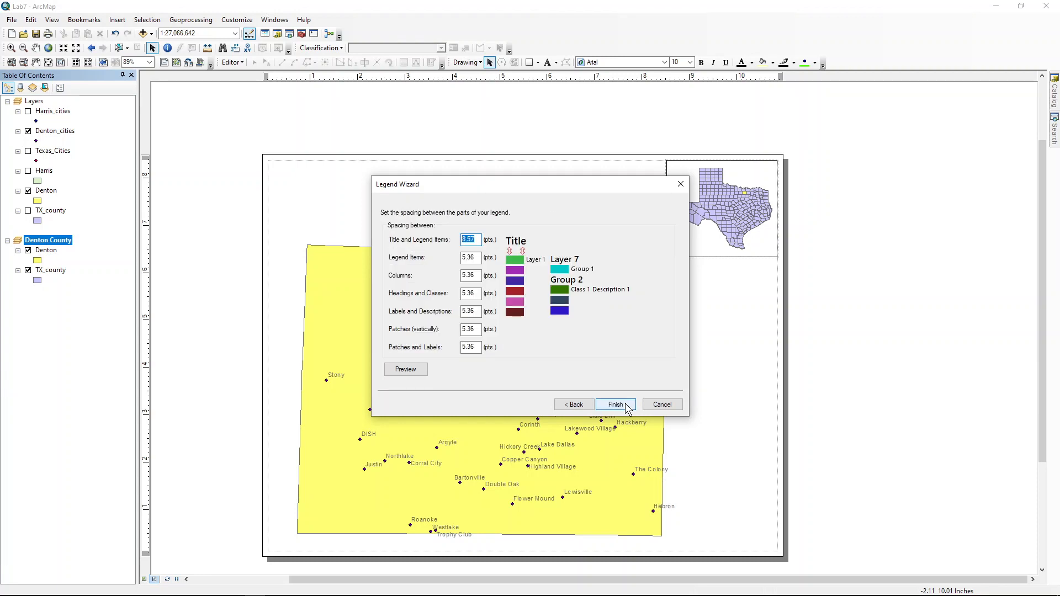
left_click(616, 405)
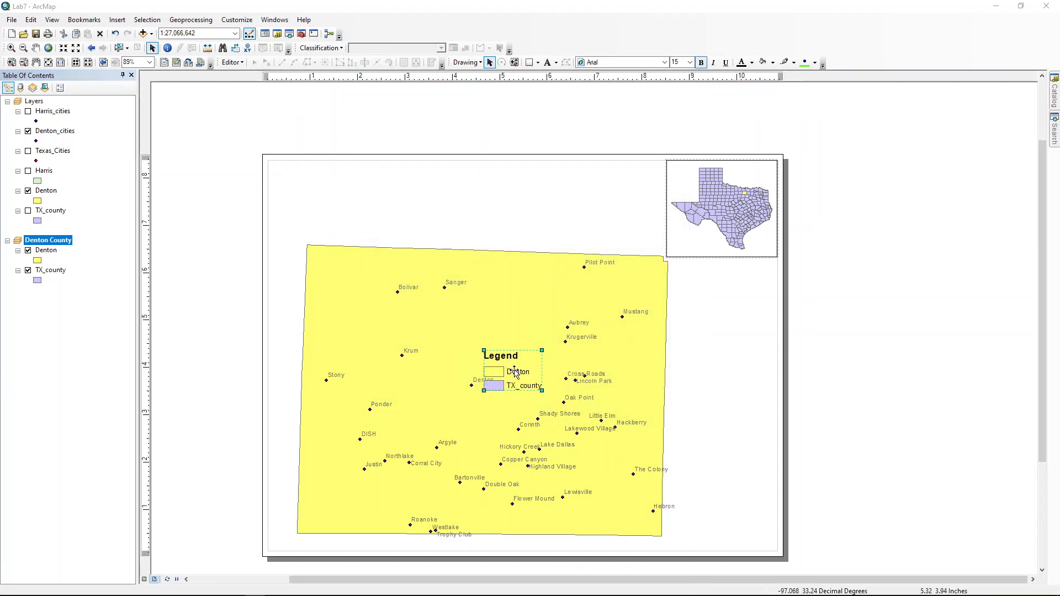
left_click_drag(514, 374, 725, 366)
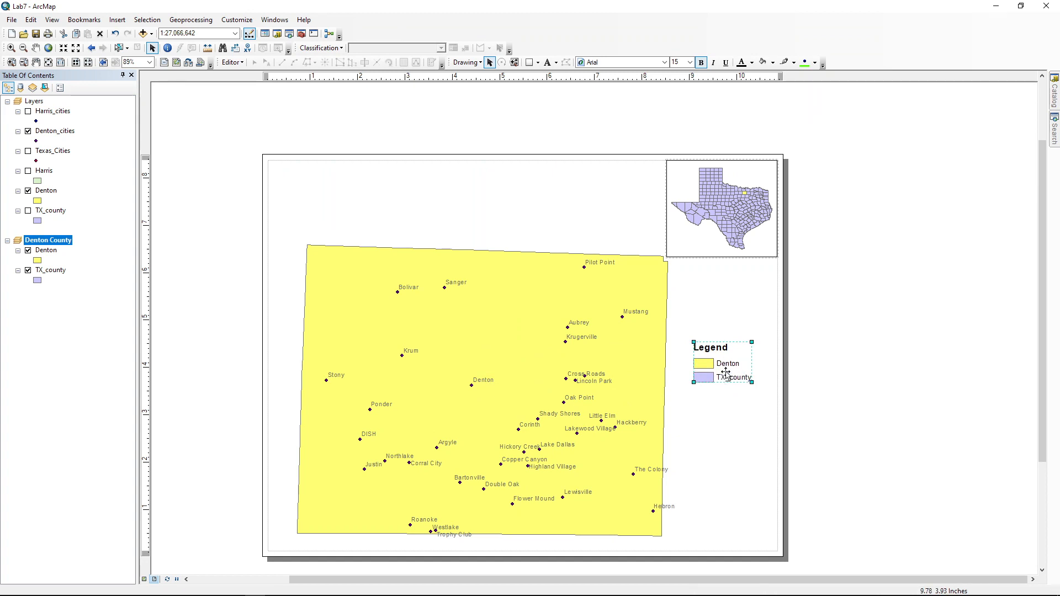
Rename the Denton layer in the Denton County data frame as Denton County.
left_click(46, 251)
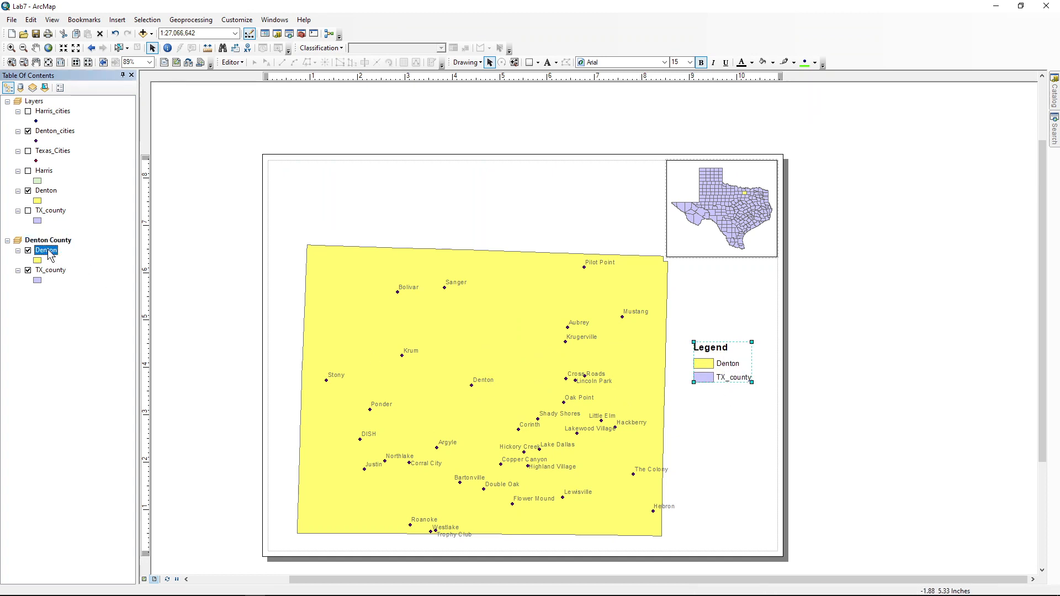
left_click(48, 251)
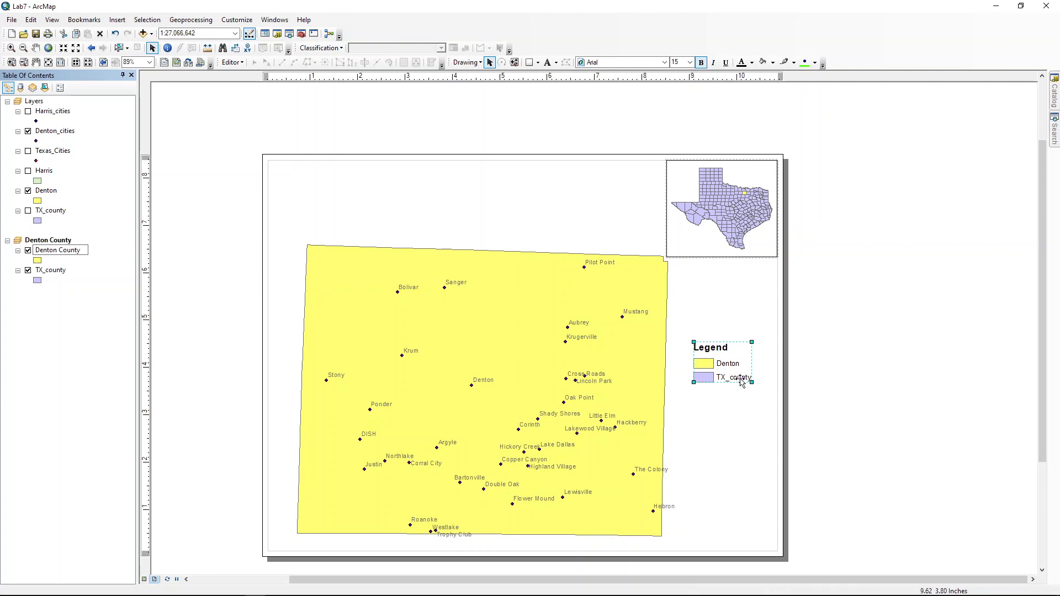
key("Return")
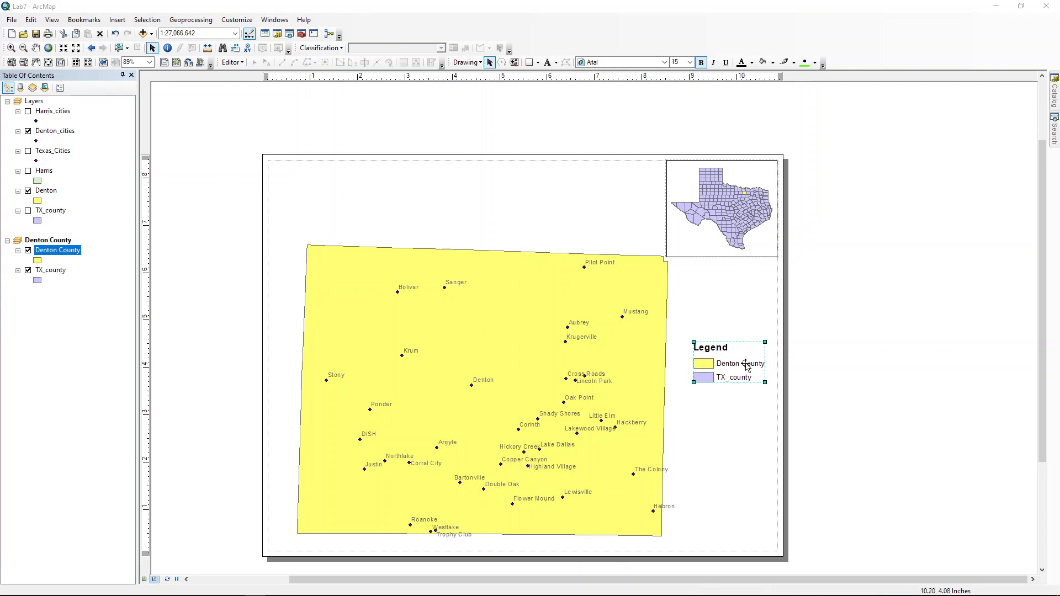
Rename the TX_county layer in the Denton County data frame as Texas Counties.
left_click(54, 270)
left_click(55, 270)
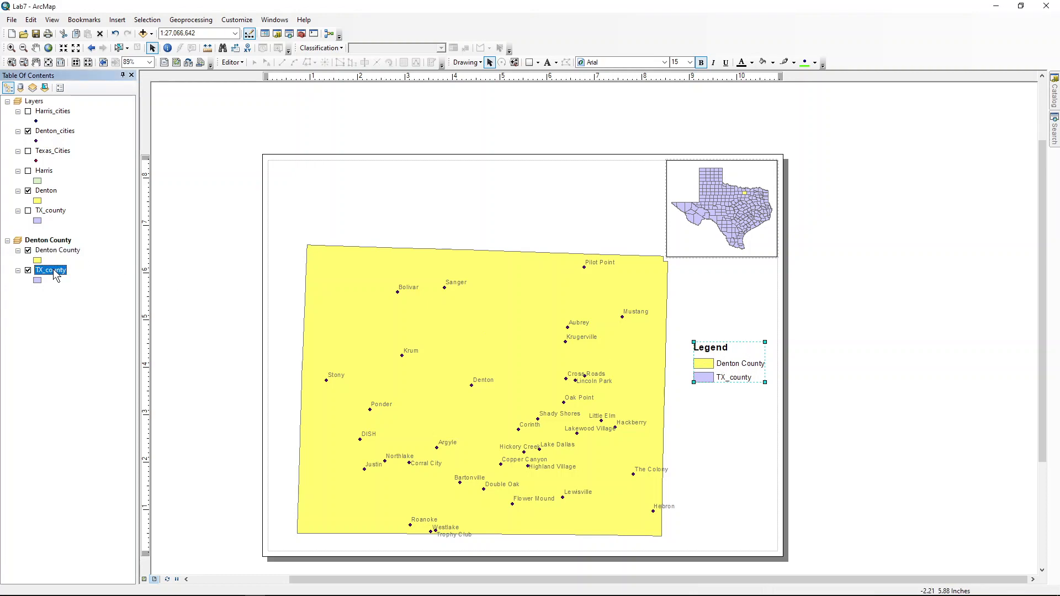
type("Texas Counti8es")
key("BackSpace")
key("BackSpace")
key("BackSpace")
type("es")
key("Return")
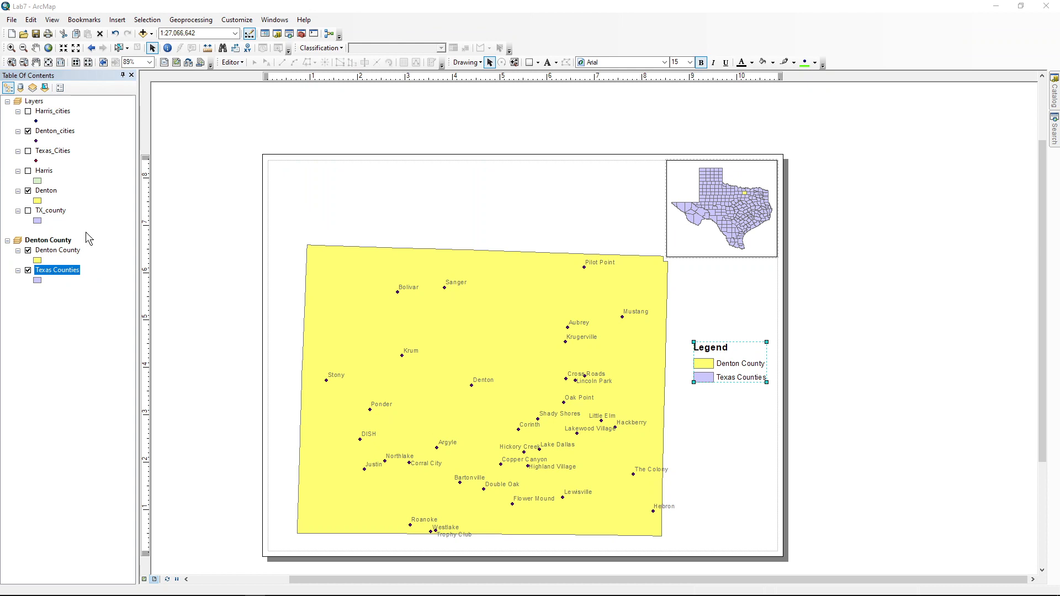